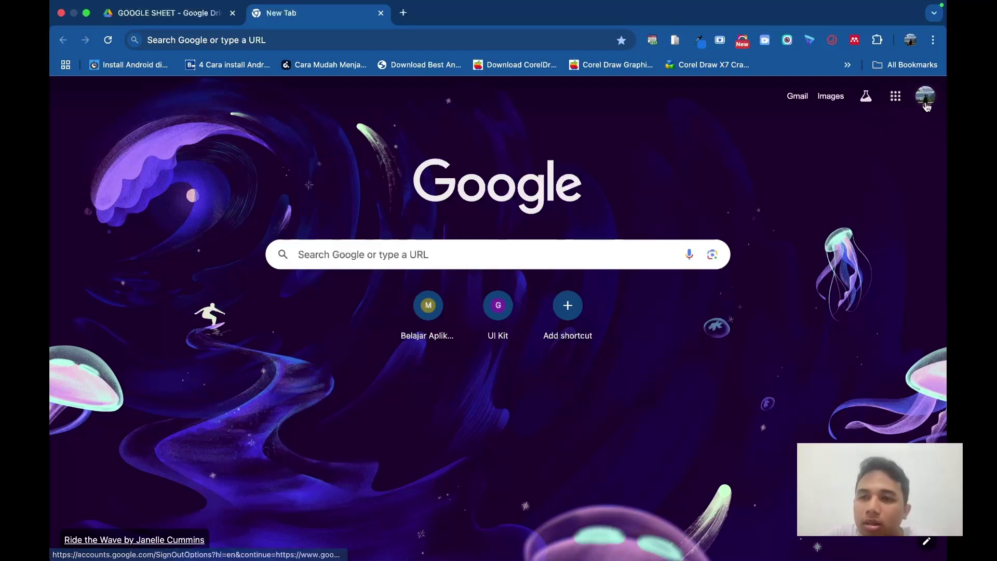
Search the web for "google sheets"
click(444, 43)
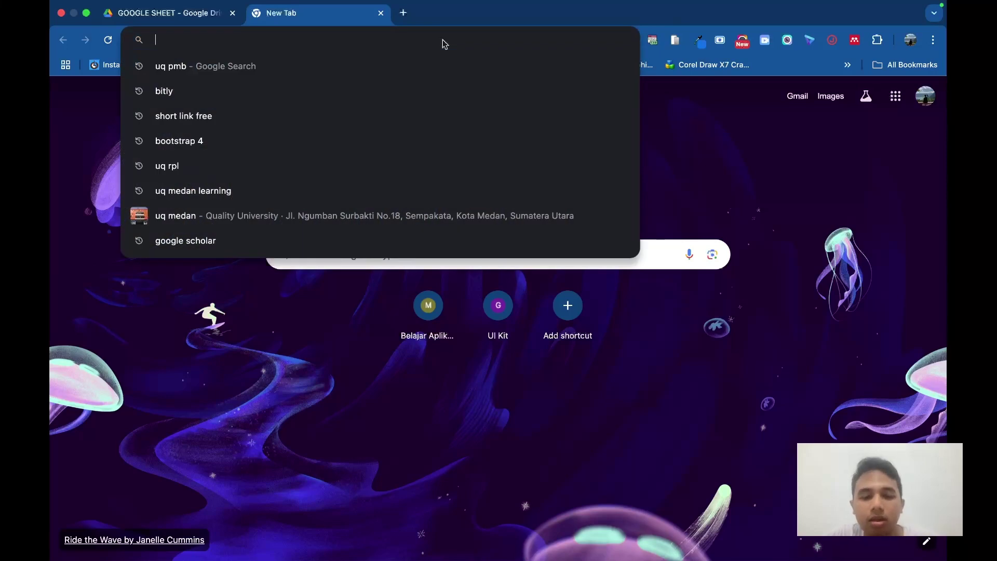
text(google sheet)
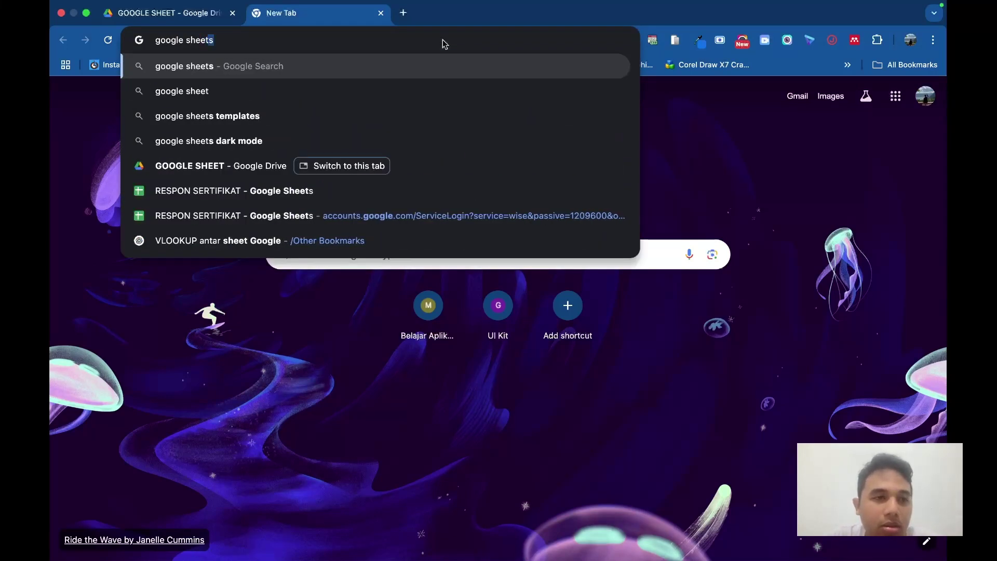
key(Return)
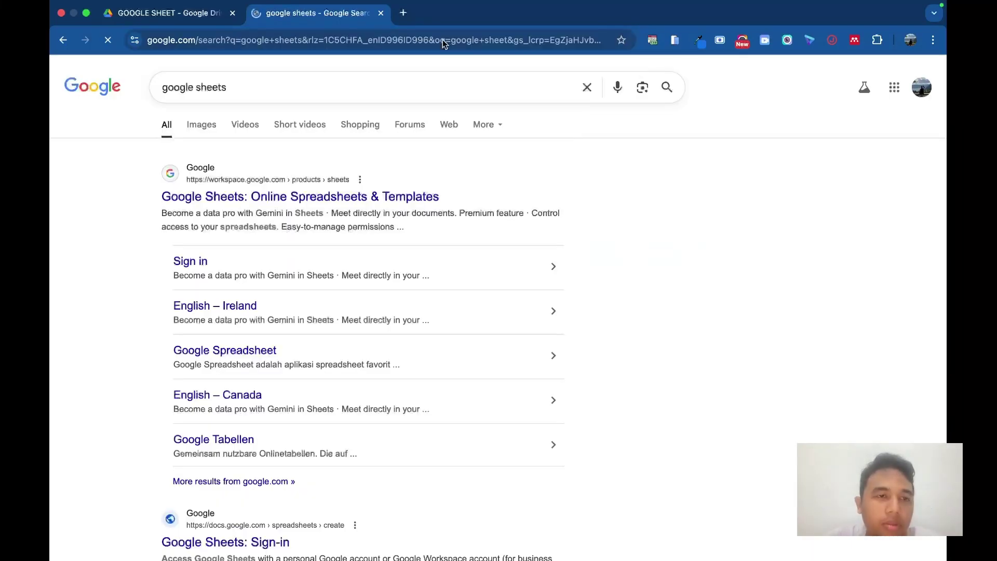
Create a blank spreadsheet through the "Google Sheets: Sign-in" search result
scroll(294, 384, down, 1)
scroll(294, 384, down, 2)
scroll(294, 384, up, 3)
scroll(294, 384, down, 3)
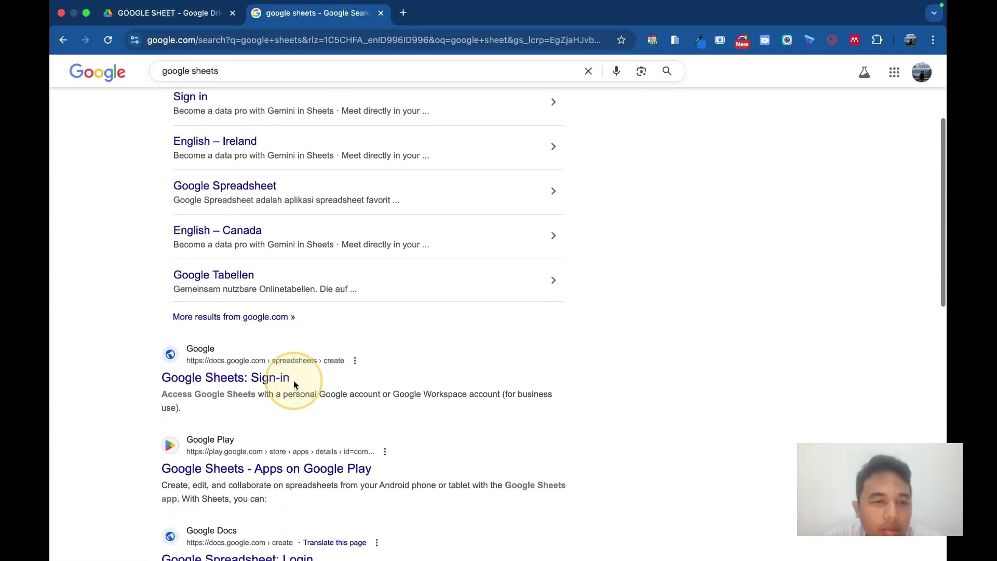
click(260, 381)
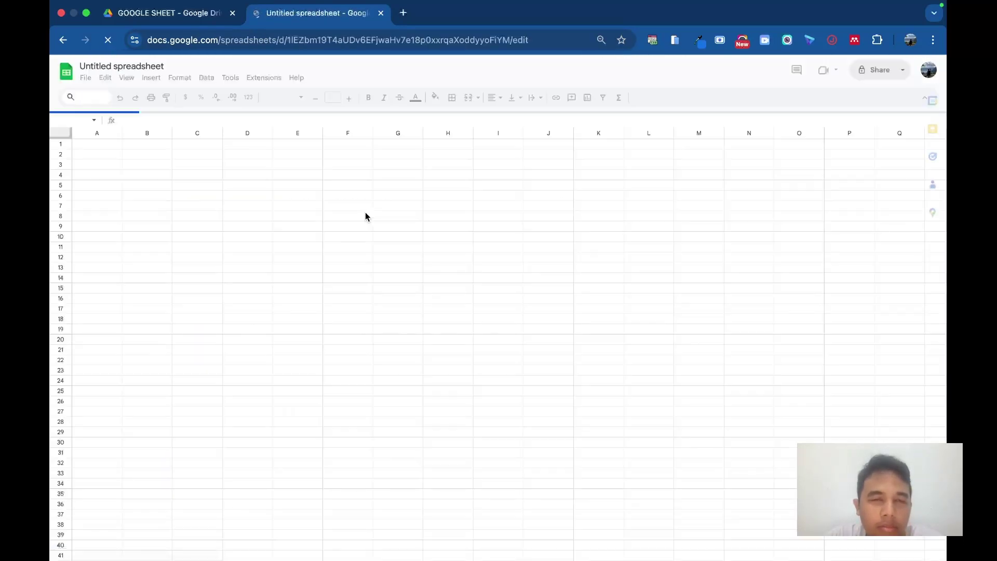
scroll(366, 212, down, 3)
click(486, 225)
scroll(414, 156, down, 2)
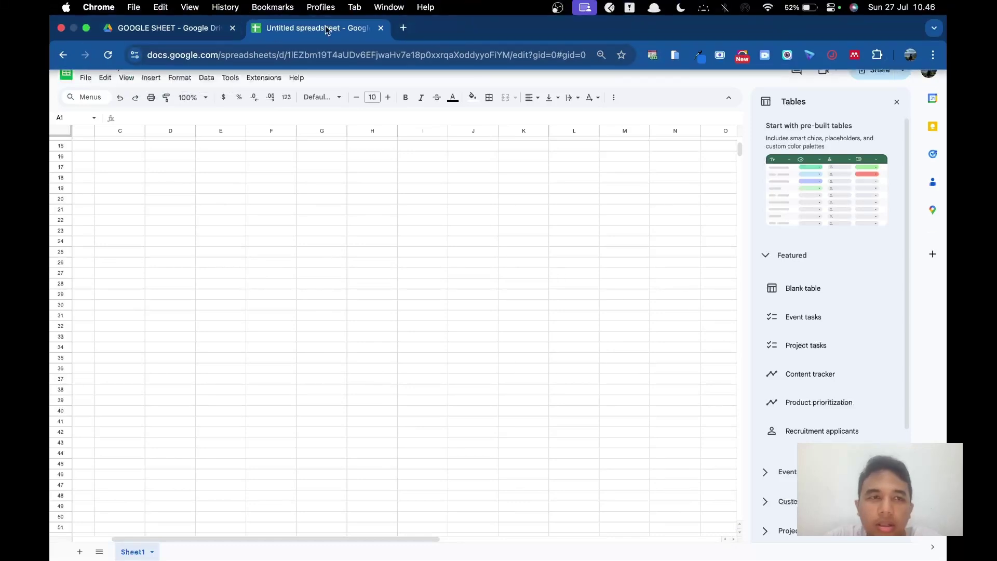
Create a blank Google Sheets spreadsheet inside the GOOGLE SHEET folder in Google Drive
click(188, 35)
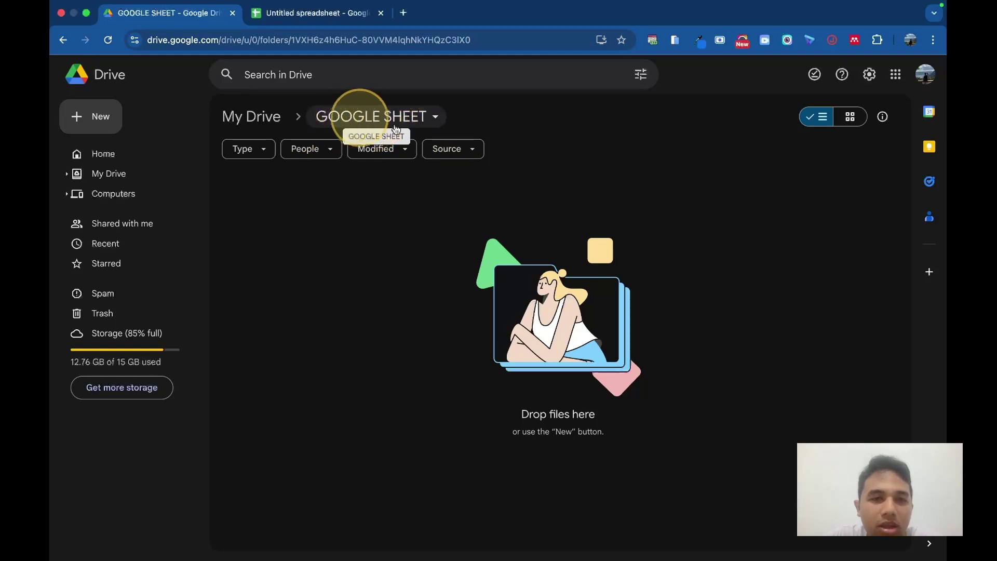
right_click(396, 250)
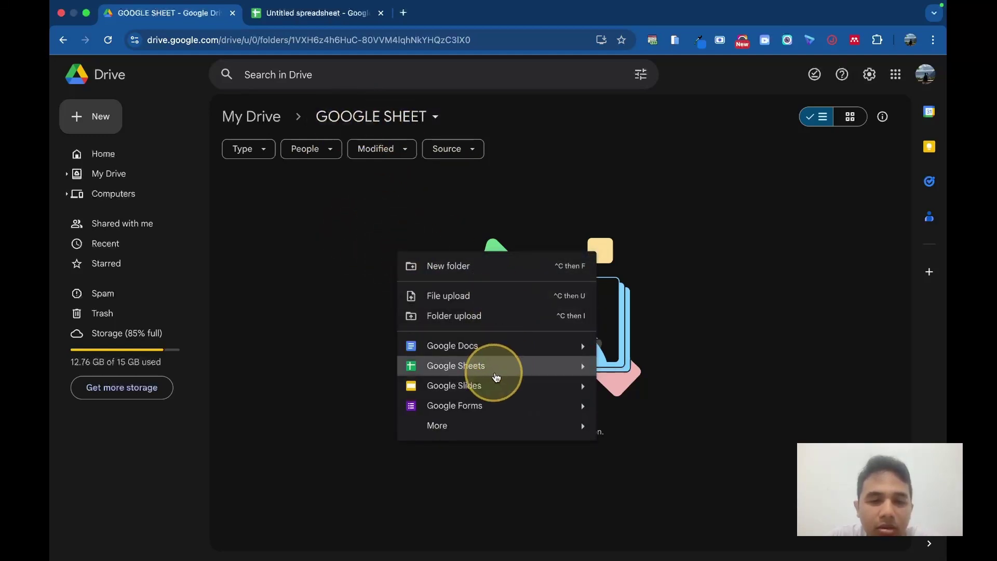
click(587, 367)
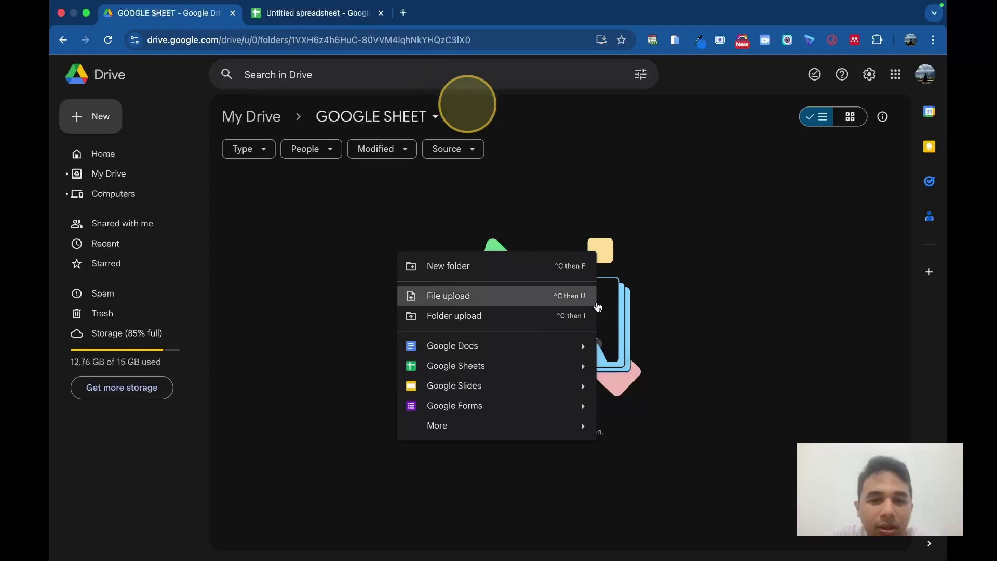
click(556, 366)
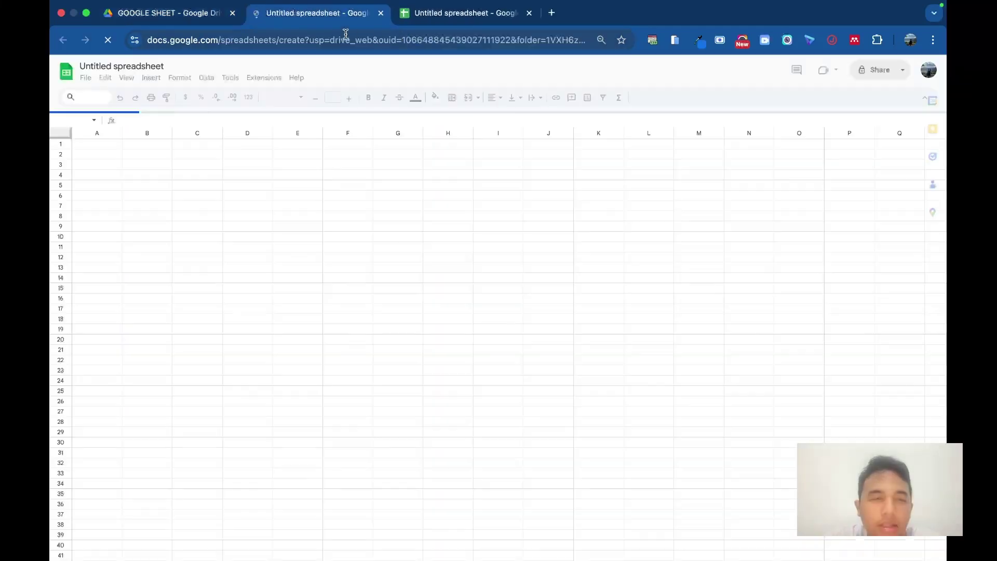
Rename the new spreadsheet created in the GOOGLE SHEET folder as "Belajar"
click(196, 13)
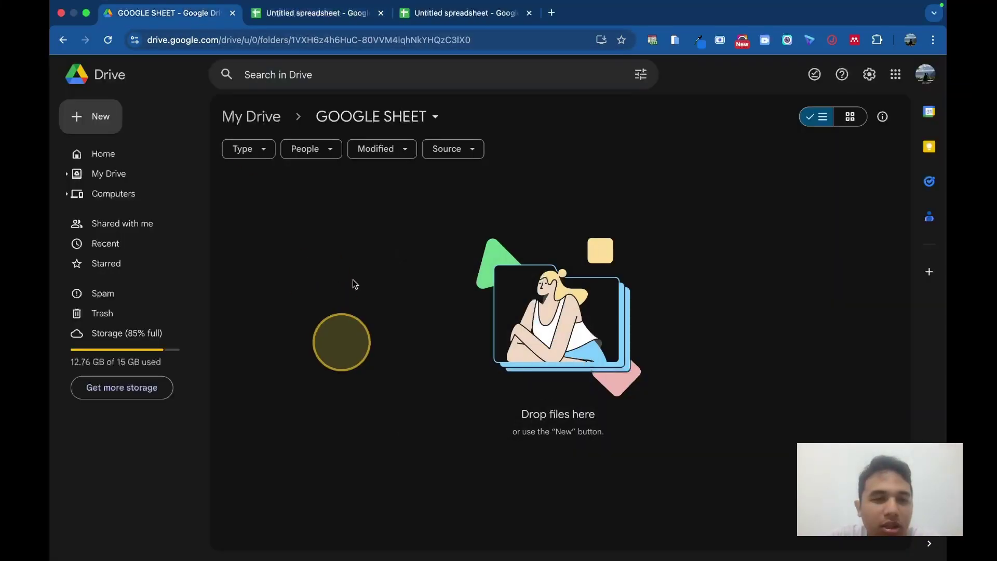
click(316, 13)
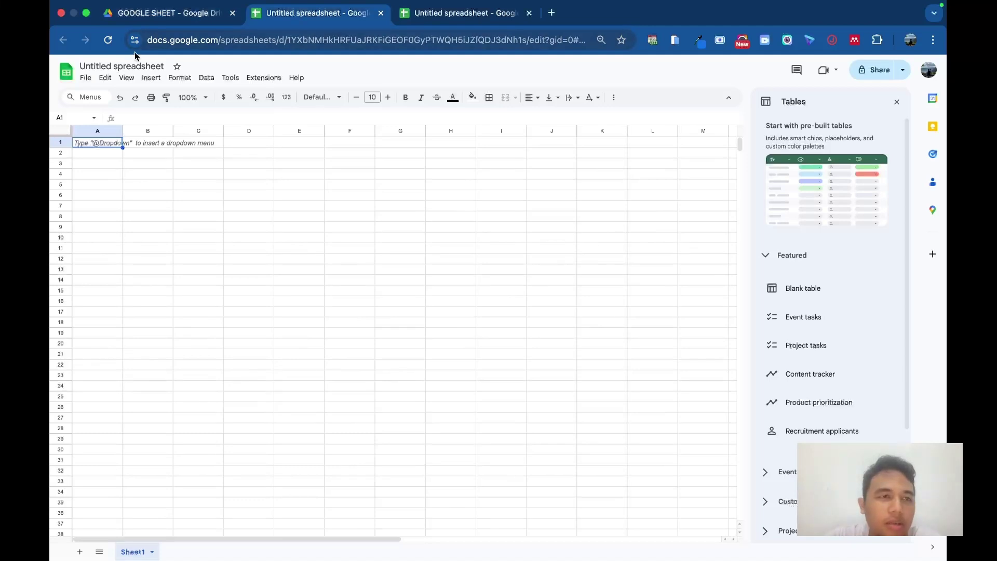
click(120, 66)
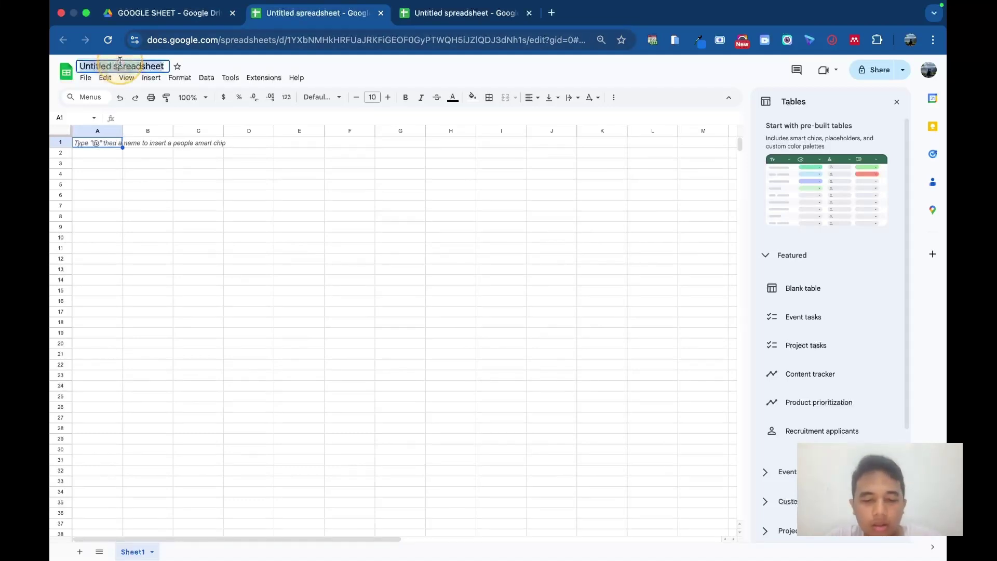
text(Belajar)
key(Return)
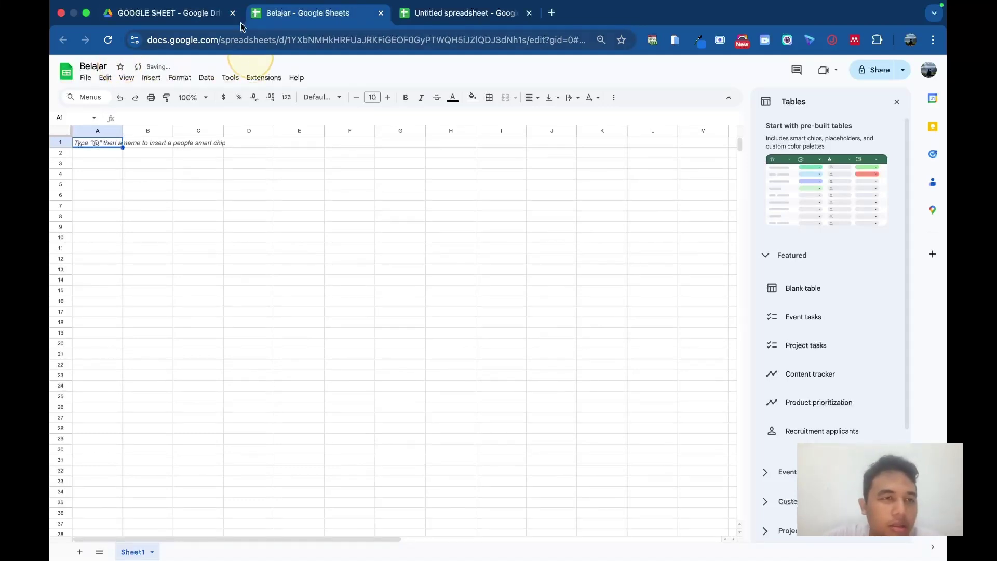
Check the GOOGLE SHEET folder in Drive and rename the other untitled spreadsheet as "Alternatif"
click(176, 20)
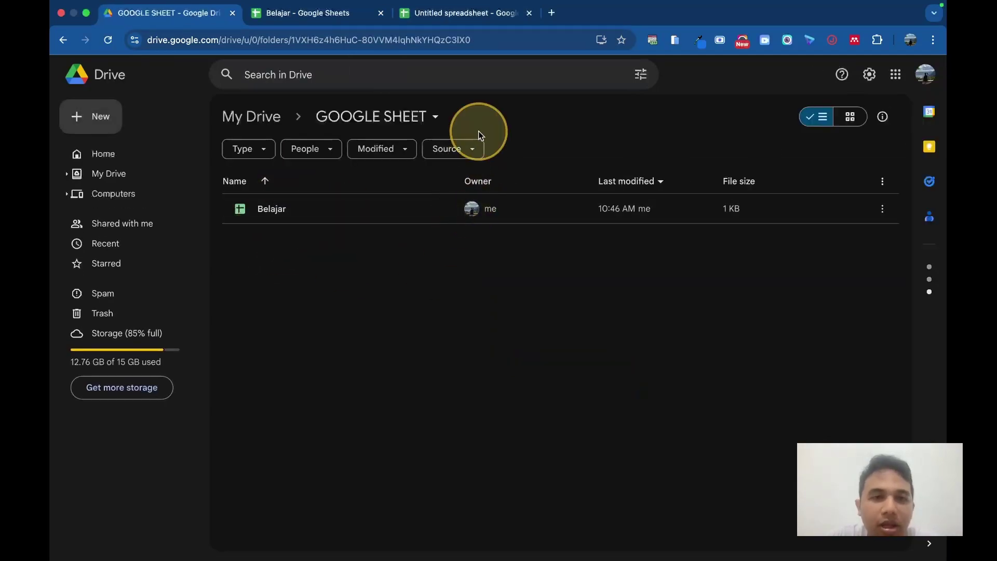
click(455, 14)
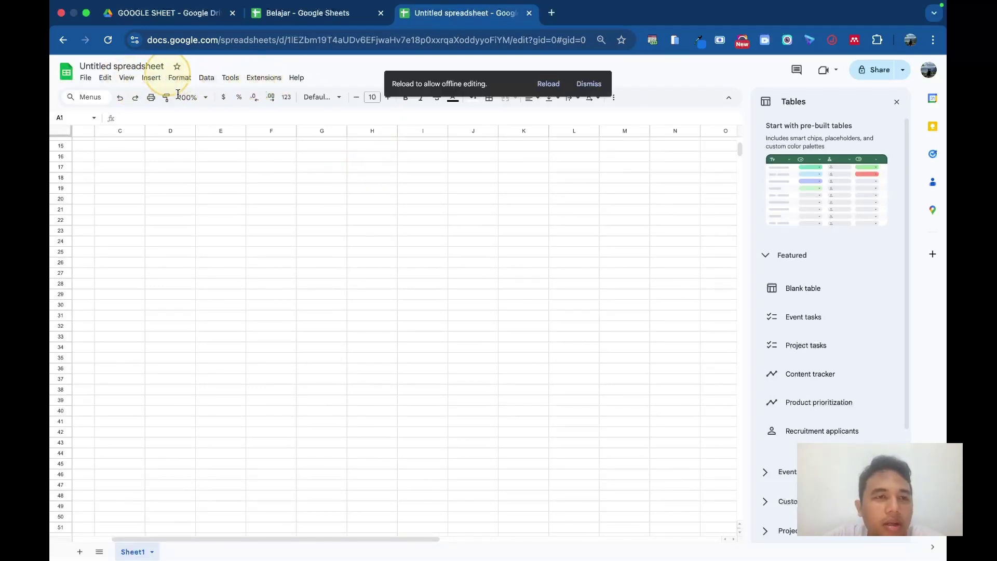
click(198, 15)
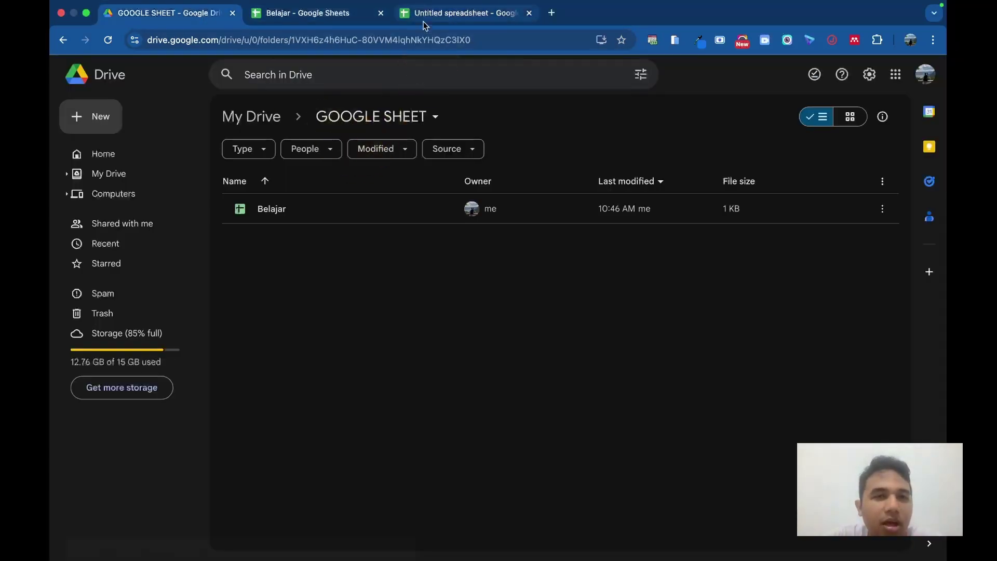
click(439, 14)
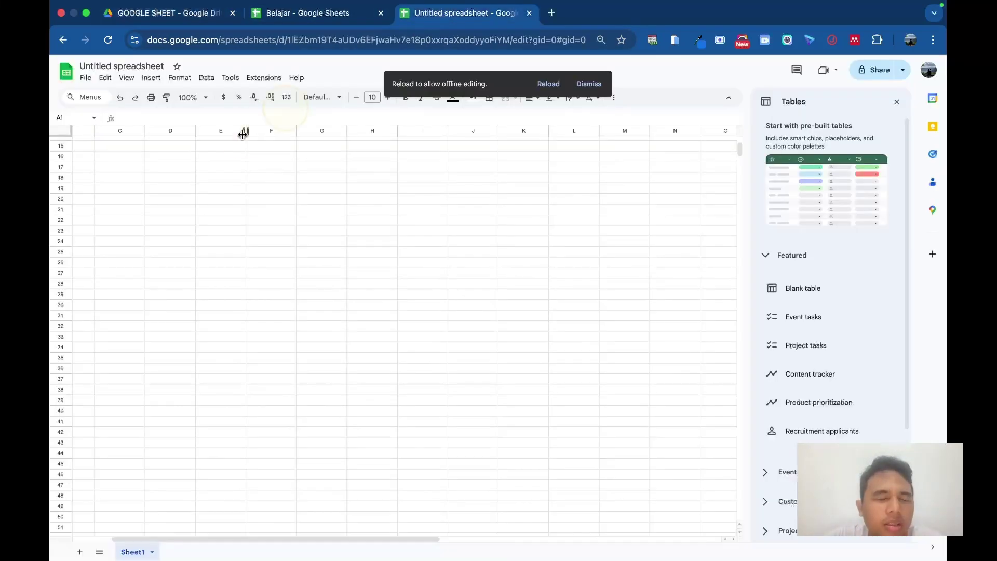
click(124, 67)
text(A)
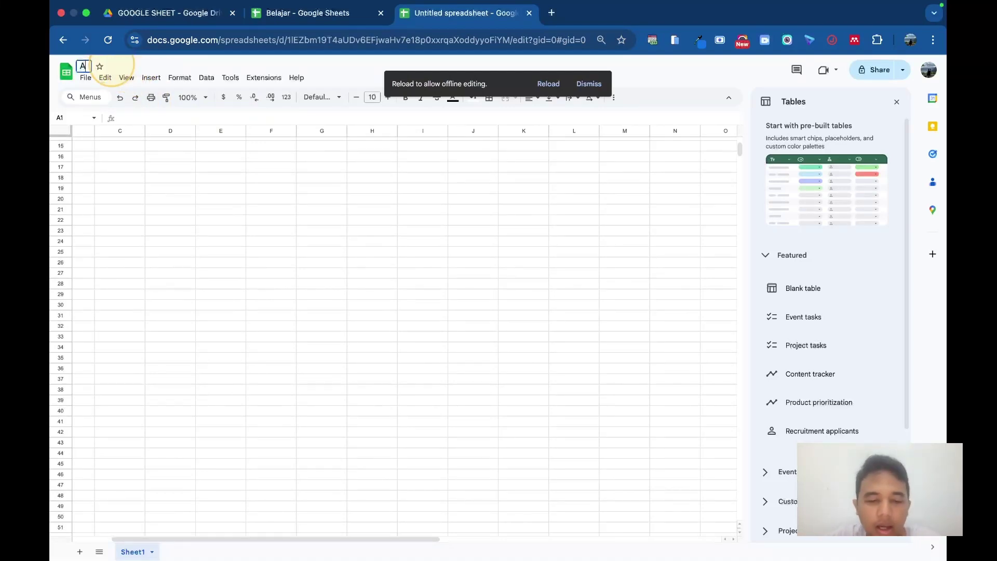
text(lternatif)
key(Return)
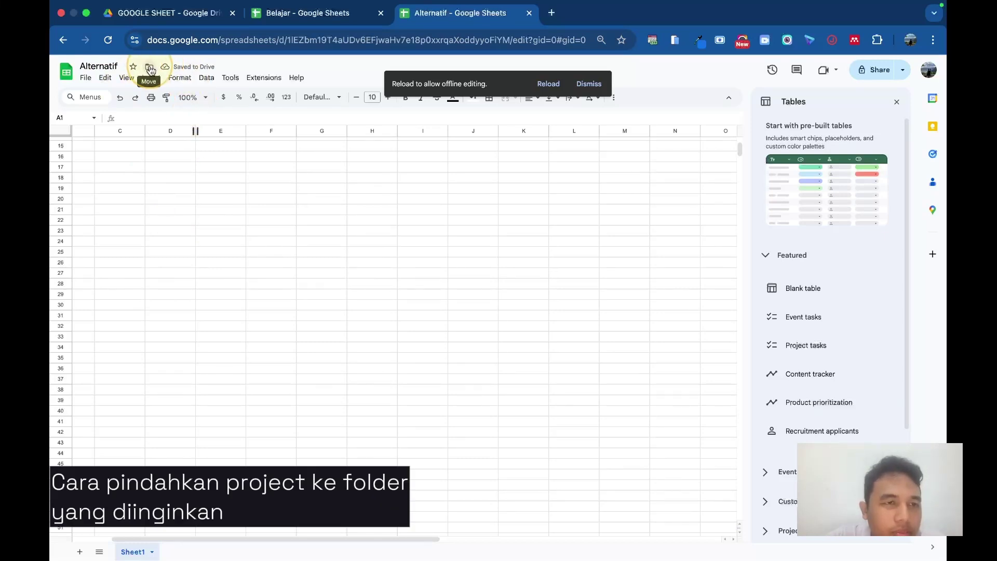
Move the Alternatif spreadsheet into the GOOGLE SHEET folder and check the folder's contents in Drive
click(150, 69)
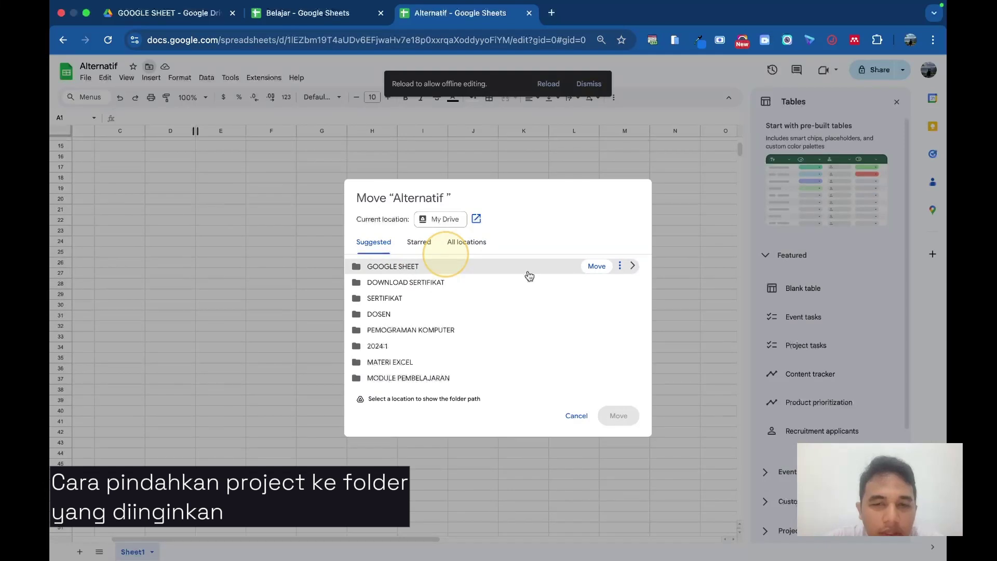
click(596, 266)
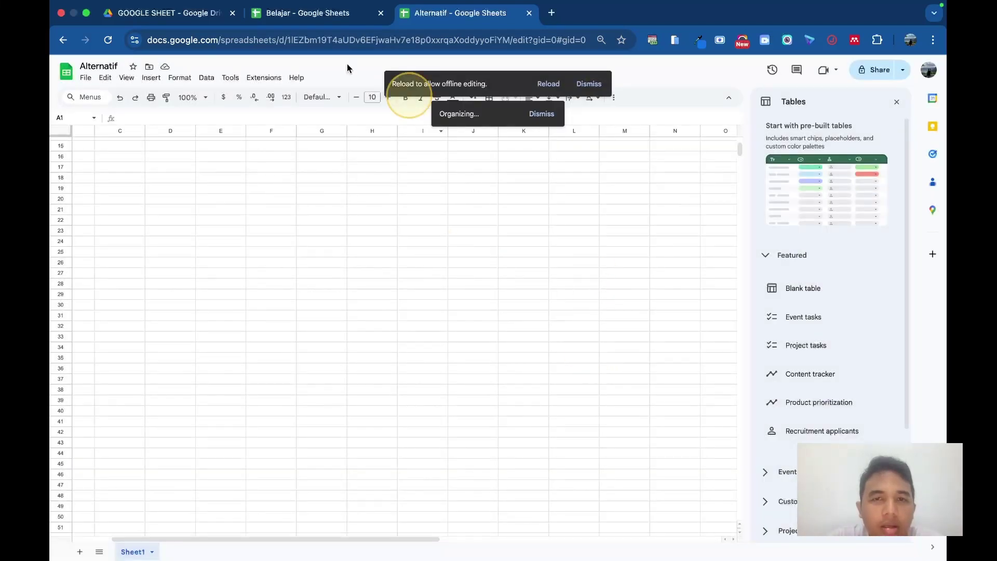
click(166, 13)
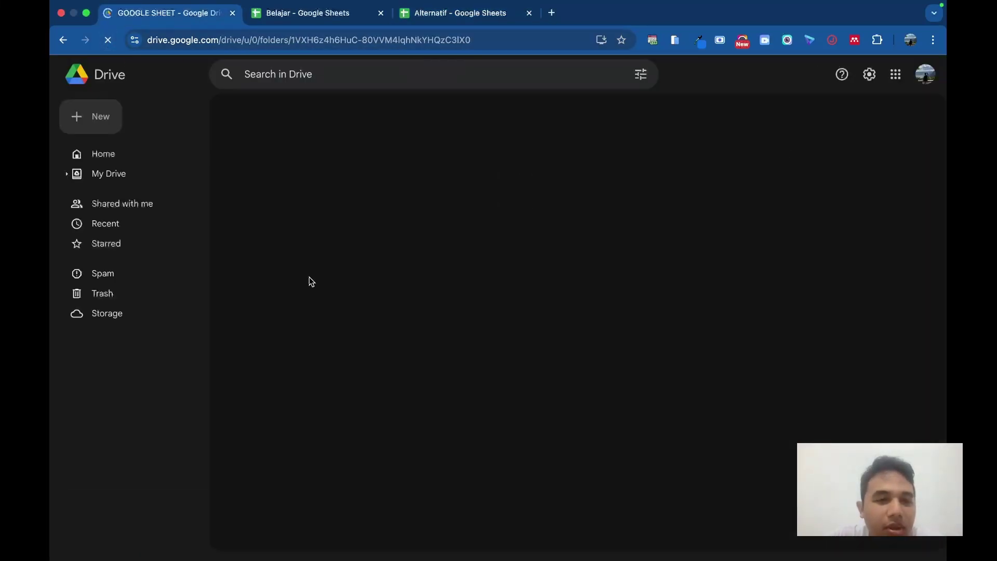
click(445, 13)
click(340, 14)
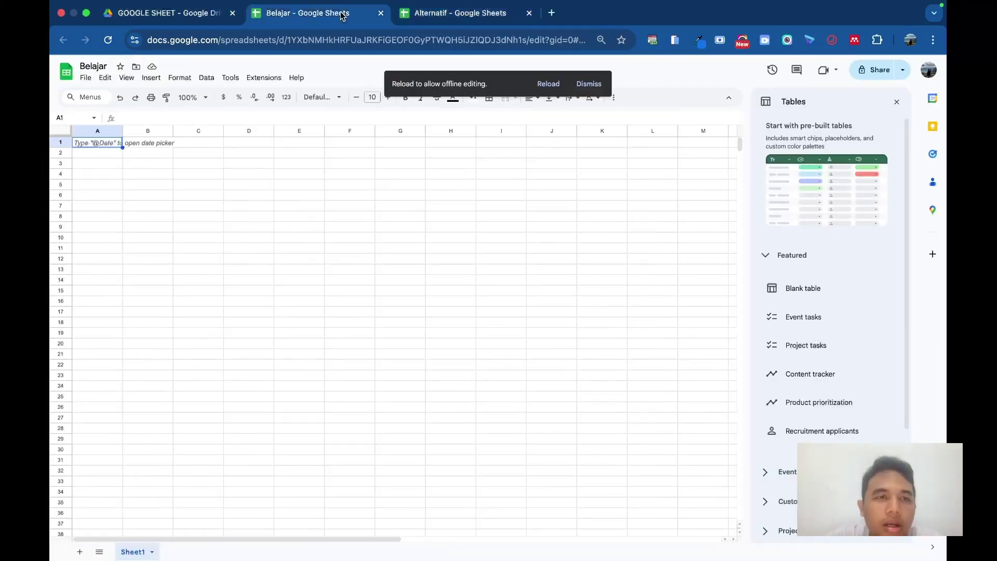
click(182, 13)
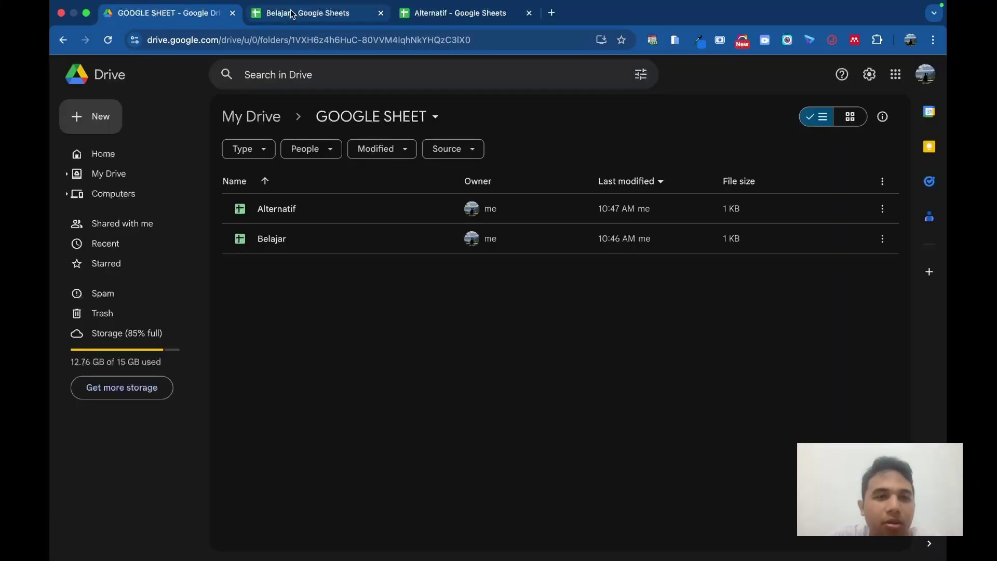
Close the open Alternatif spreadsheet and move its file from the GOOGLE SHEET folder to the trash
key(ctrl+Tab)
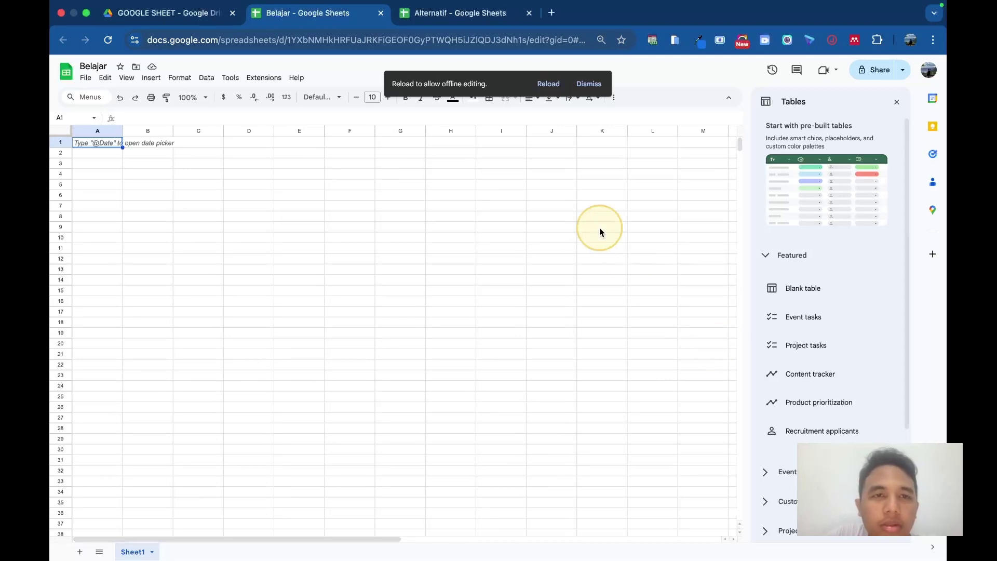
click(506, 17)
click(529, 13)
click(155, 13)
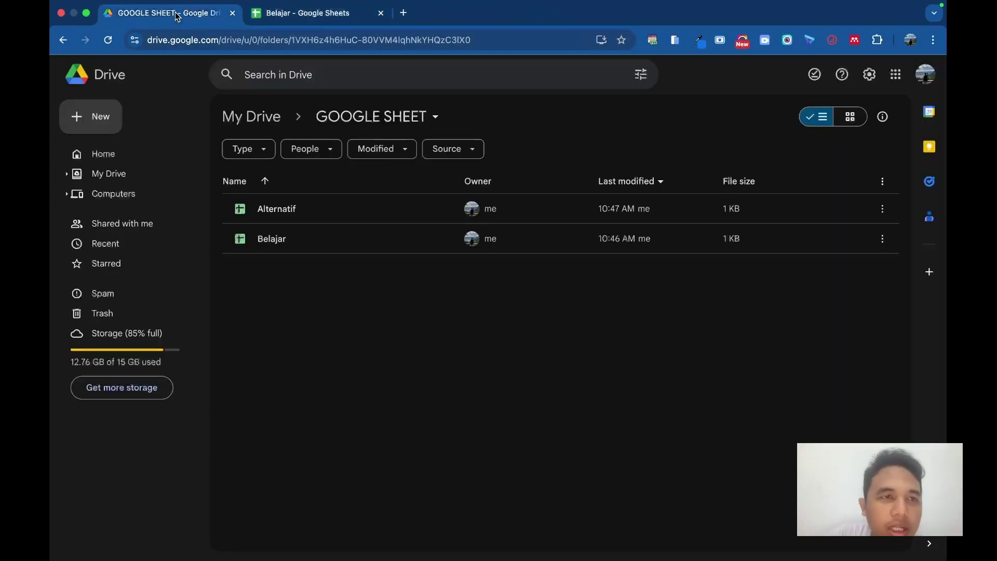
click(275, 209)
right_click(275, 209)
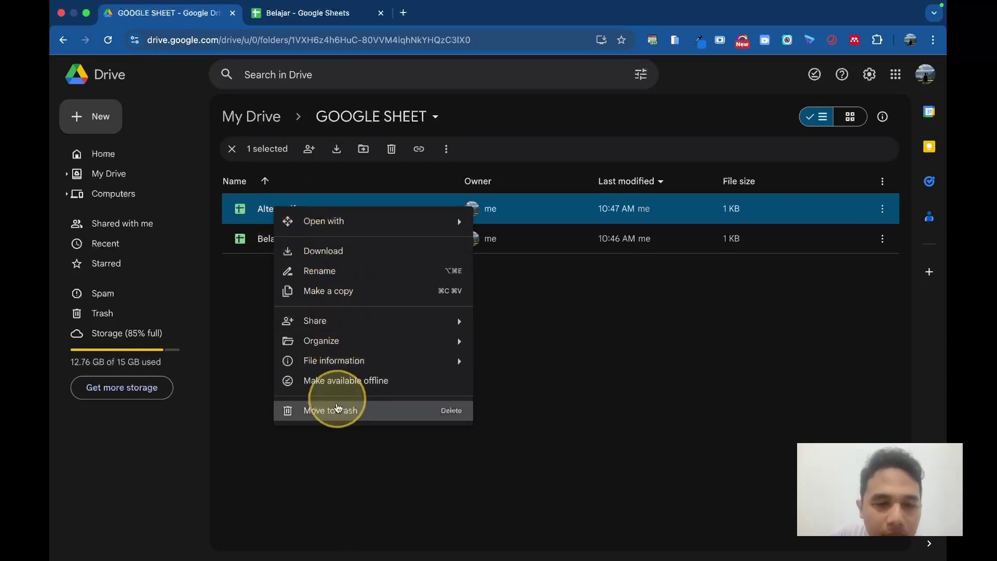
click(317, 407)
Return to the Belajar spreadsheet, dismiss the offline editing notice, and point out column A, row 2 and a single cell by selecting them
click(322, 20)
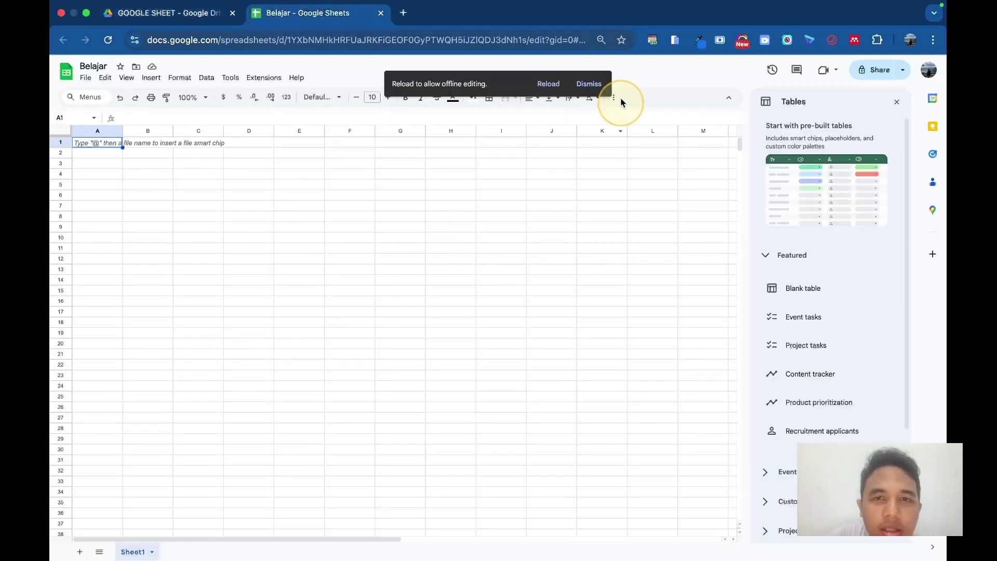
click(595, 85)
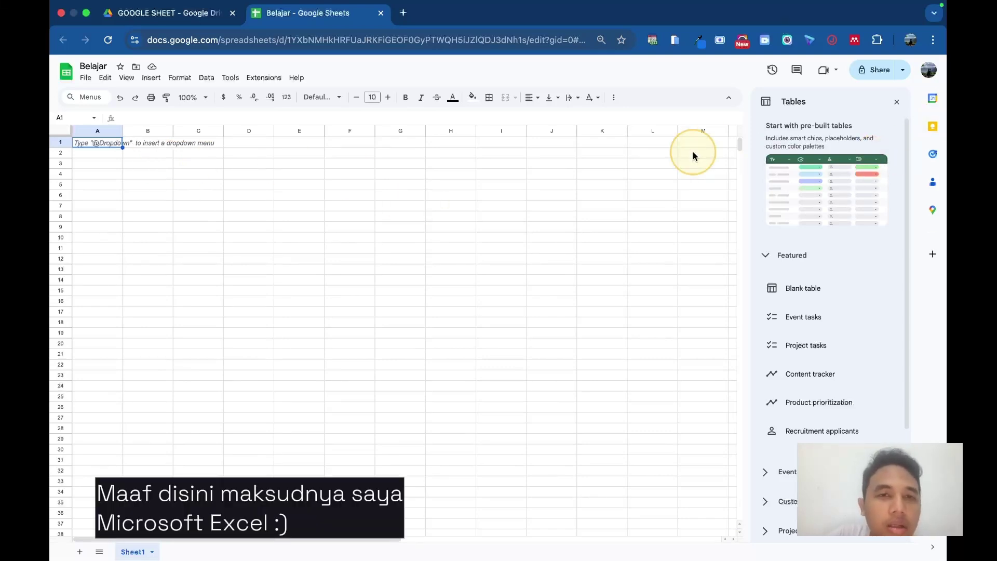
click(111, 133)
click(65, 153)
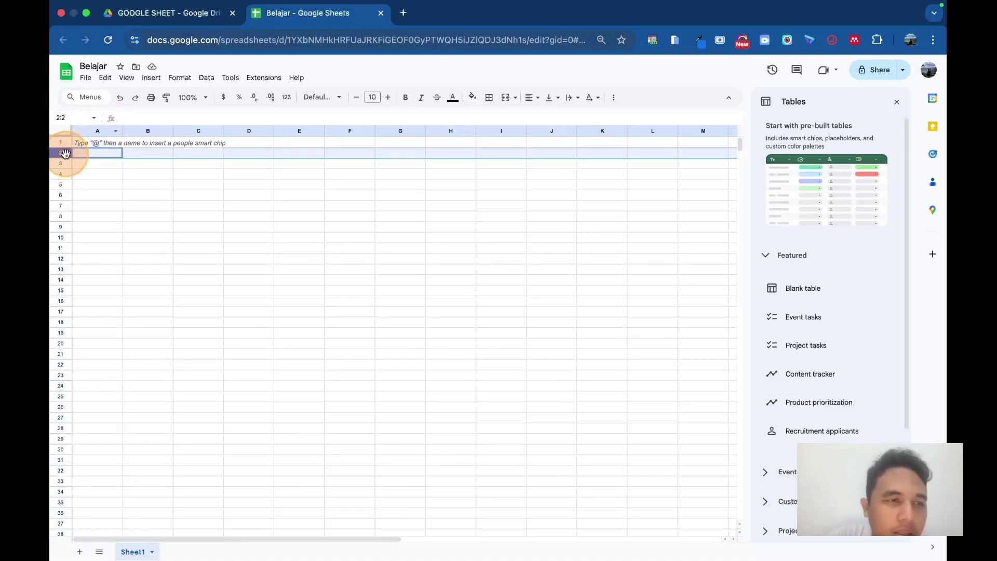
click(196, 185)
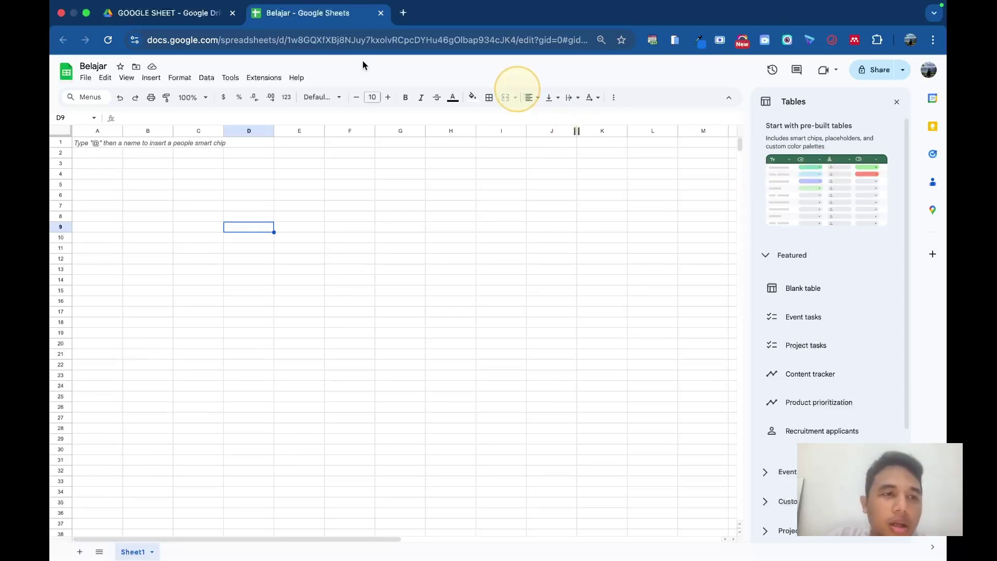
Check the GOOGLE SHEET folder in Drive, then close the Tables sidebar in the Belajar spreadsheet and select cell G2
click(183, 15)
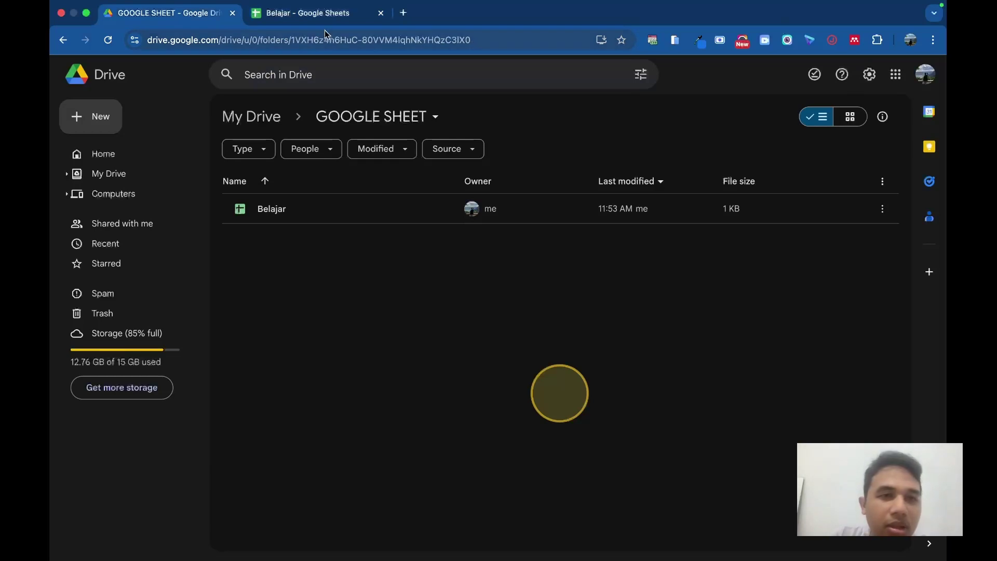
click(311, 13)
click(897, 102)
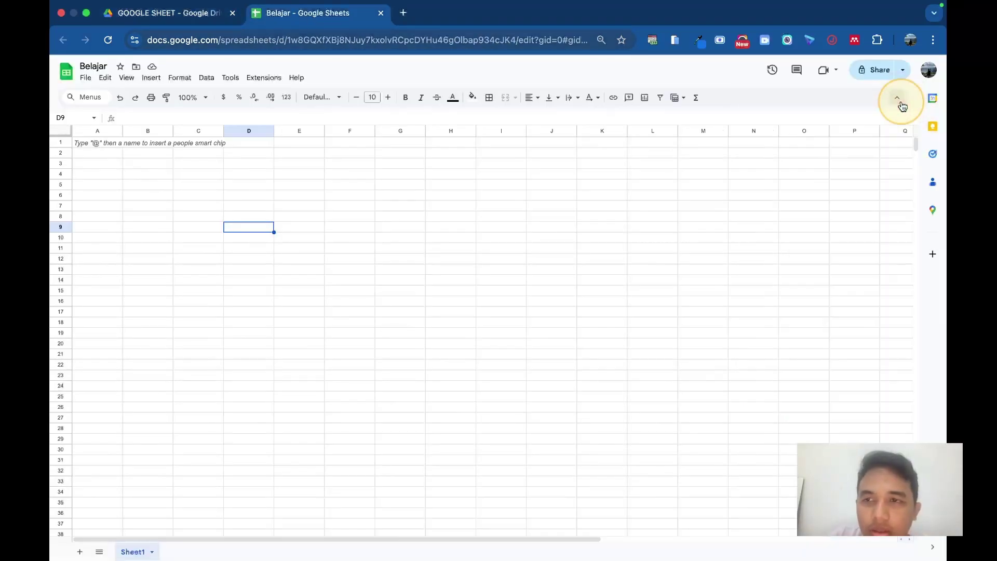
click(389, 154)
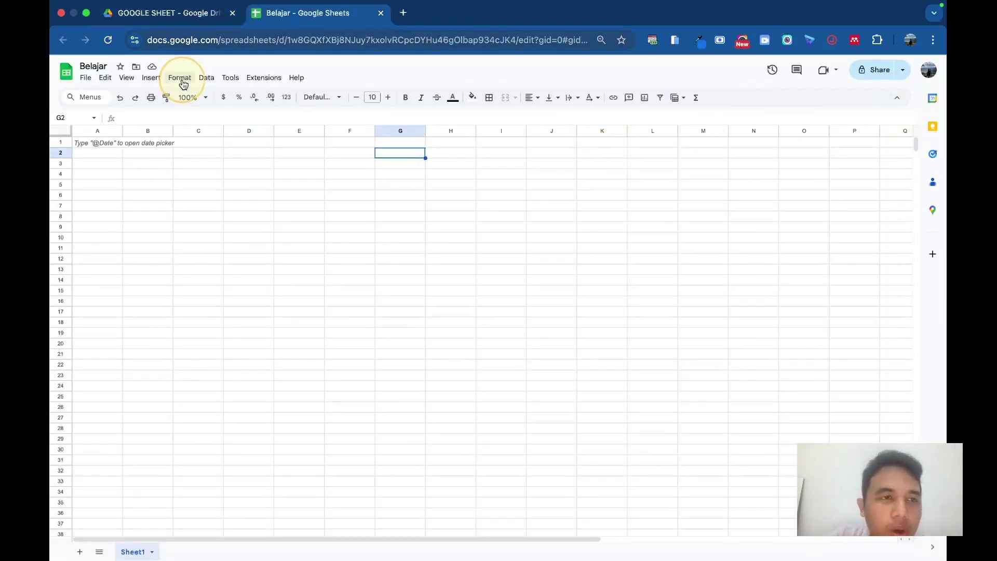
Check the GOOGLE SHEET folder in Drive and look over the options for adding new items to it
click(208, 14)
click(327, 12)
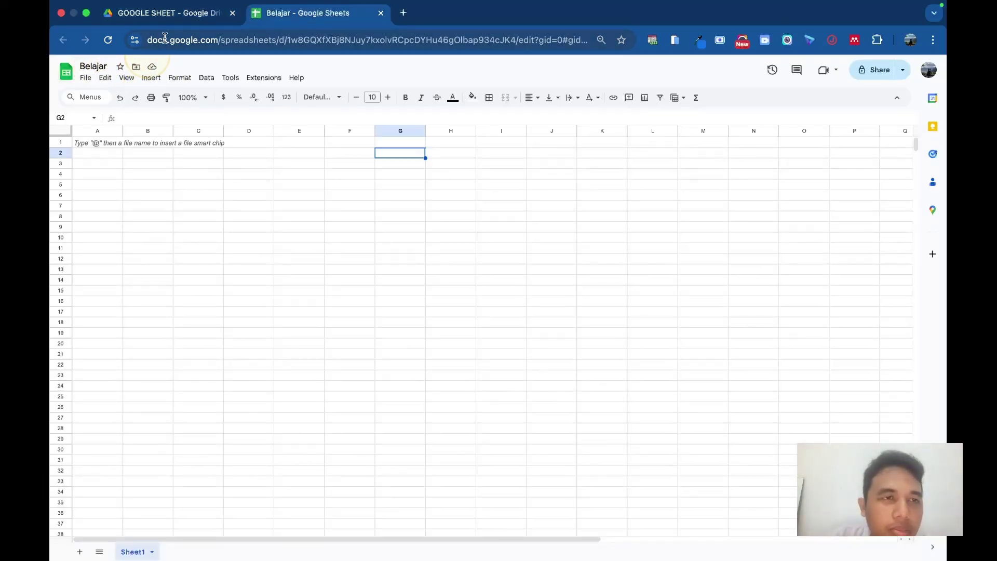
click(182, 19)
right_click(331, 272)
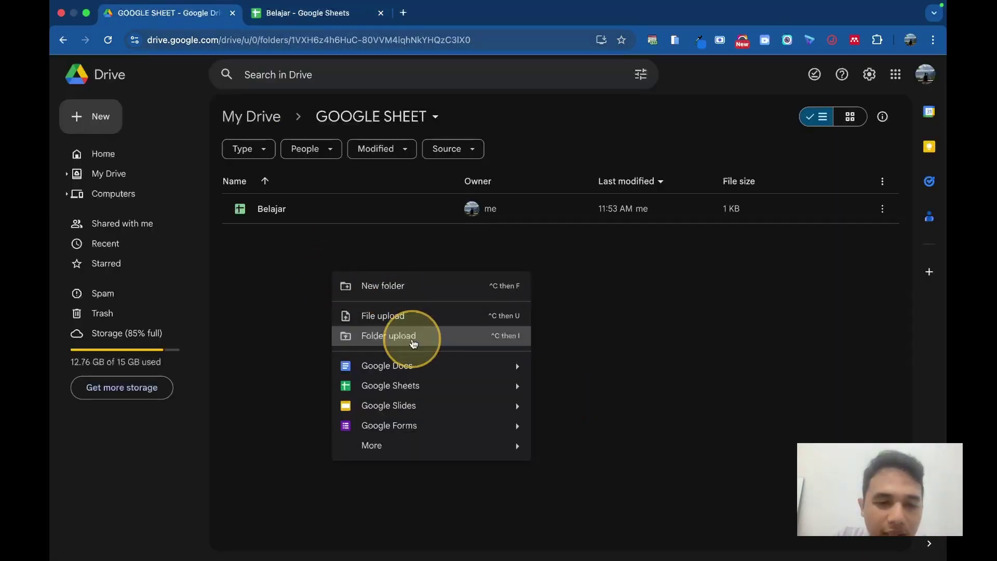
click(321, 252)
Return to the Belajar spreadsheet and rename it to Belajar Bersama
click(339, 6)
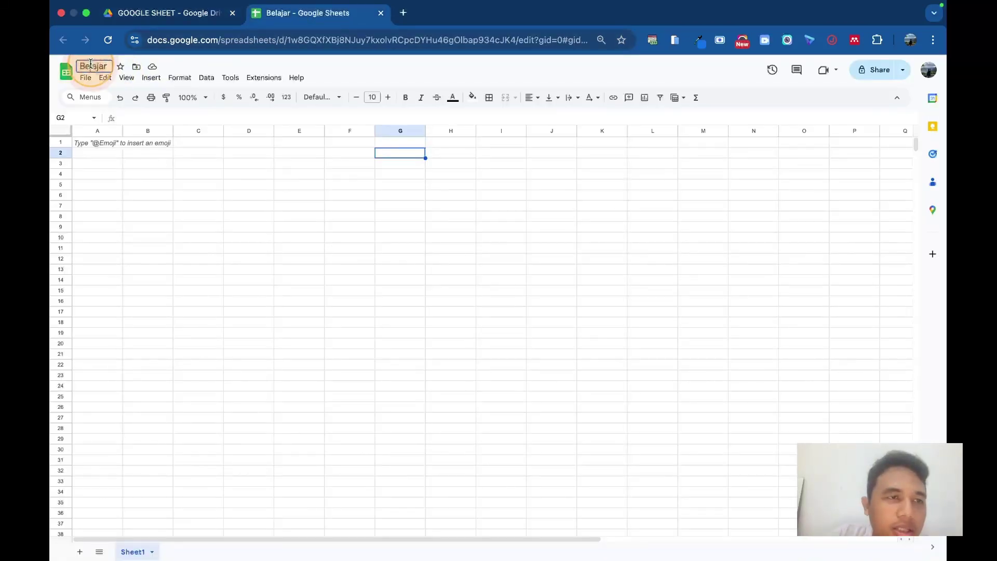
click(114, 69)
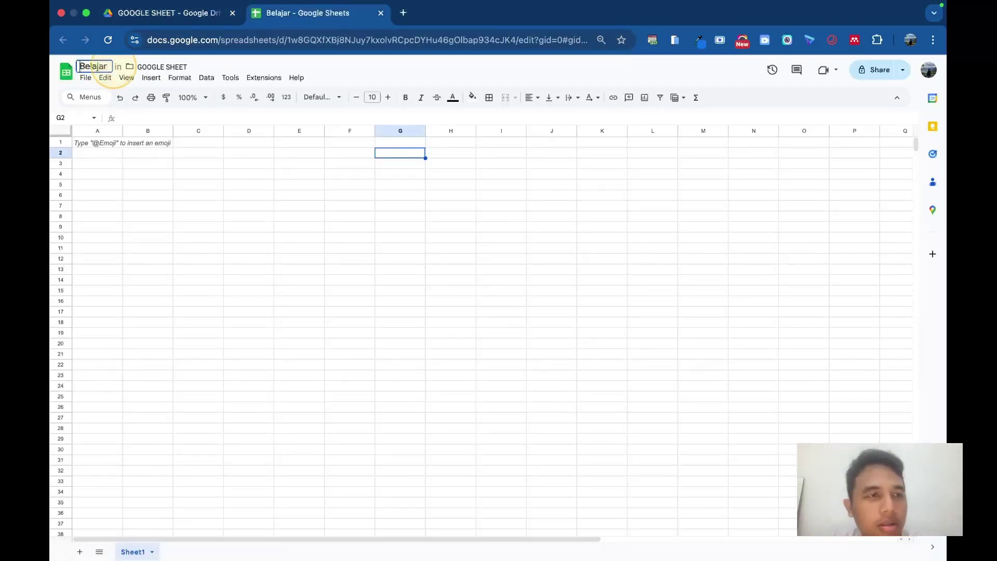
text(Bersama)
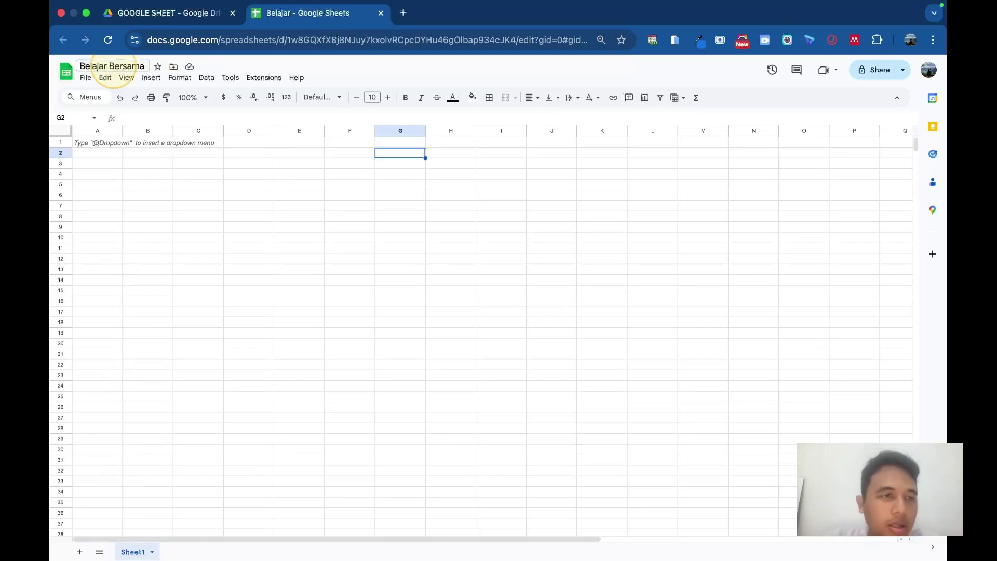
key(Return)
Check the renamed spreadsheet's entry in the GOOGLE SHEET folder in Drive and return to the spreadsheet
click(156, 12)
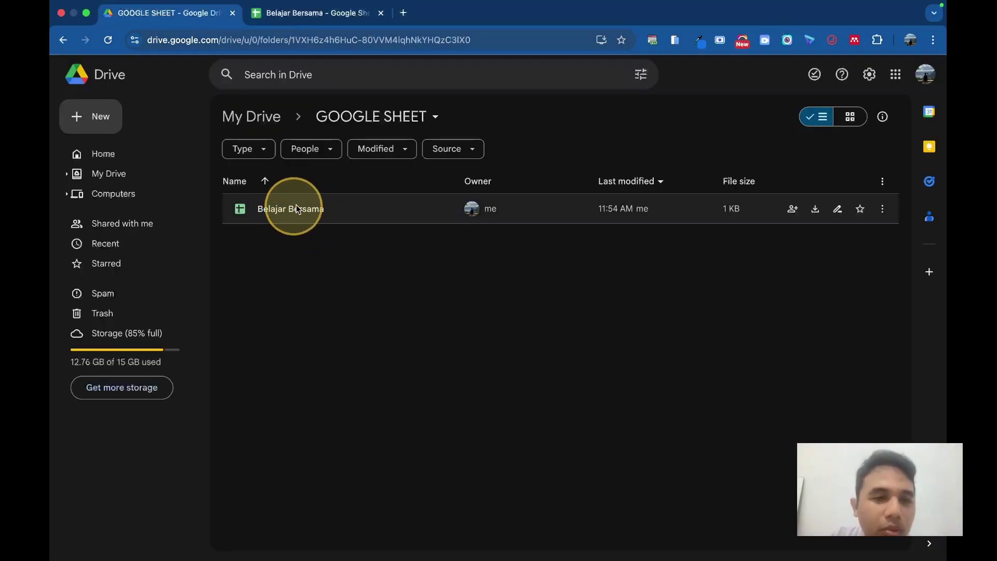
click(312, 13)
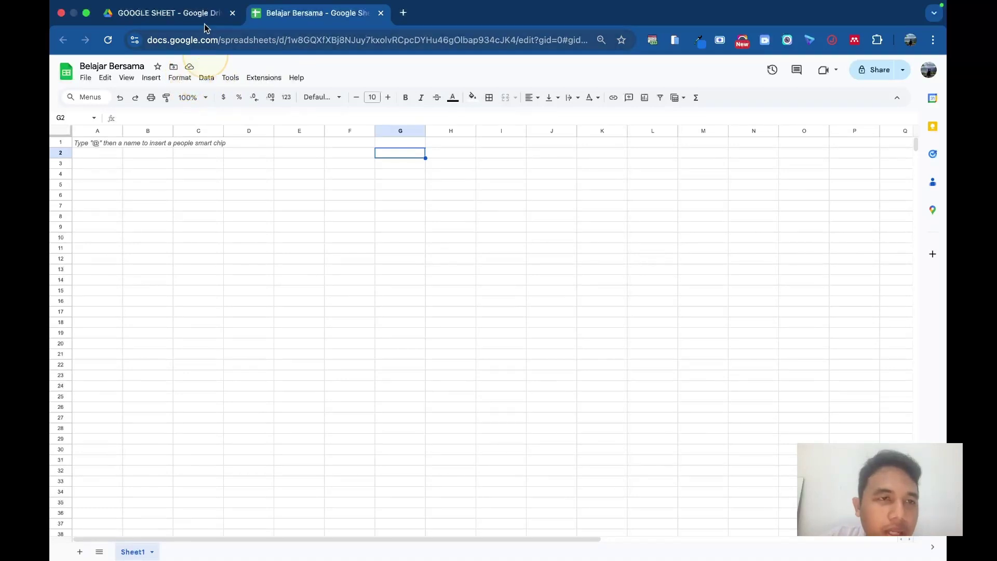
click(172, 13)
click(312, 15)
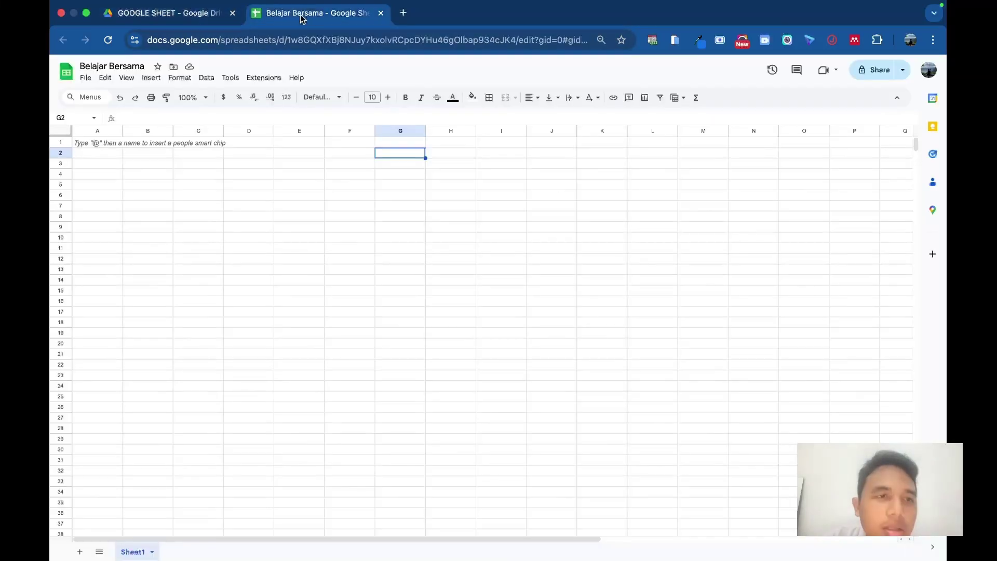
Check the spreadsheet's current folder in the Move dialog, cancel the move and select cell B4
click(174, 68)
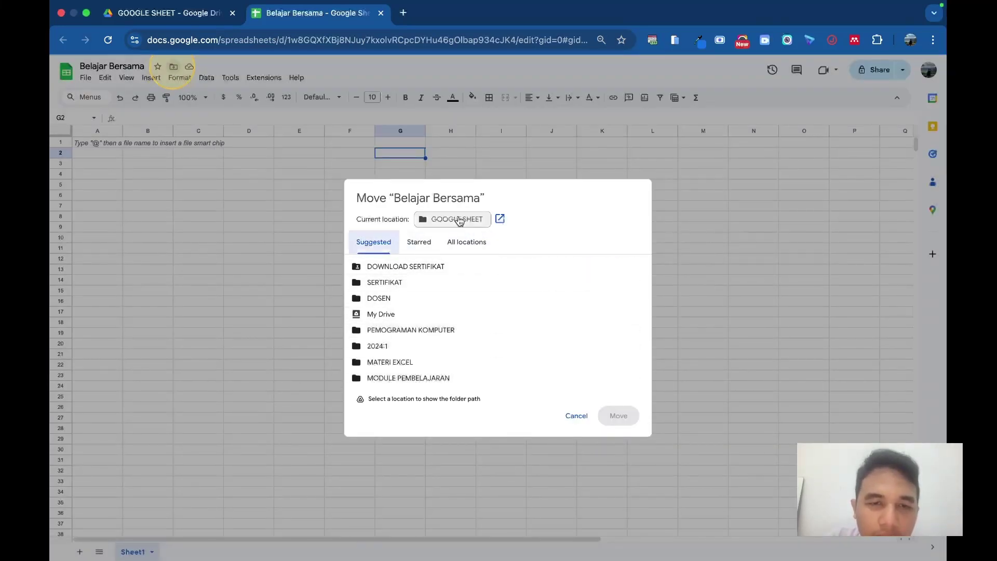
click(576, 415)
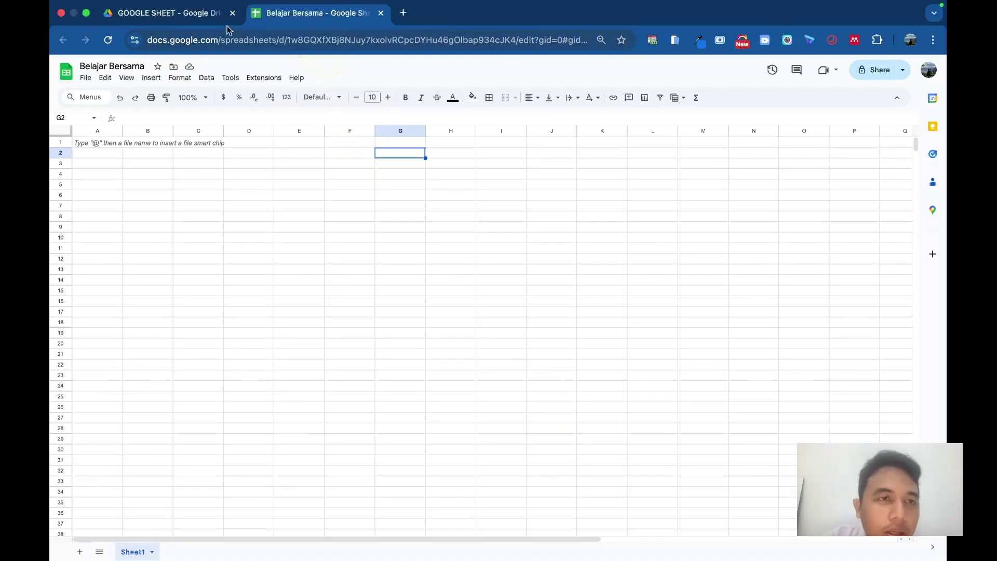
click(154, 174)
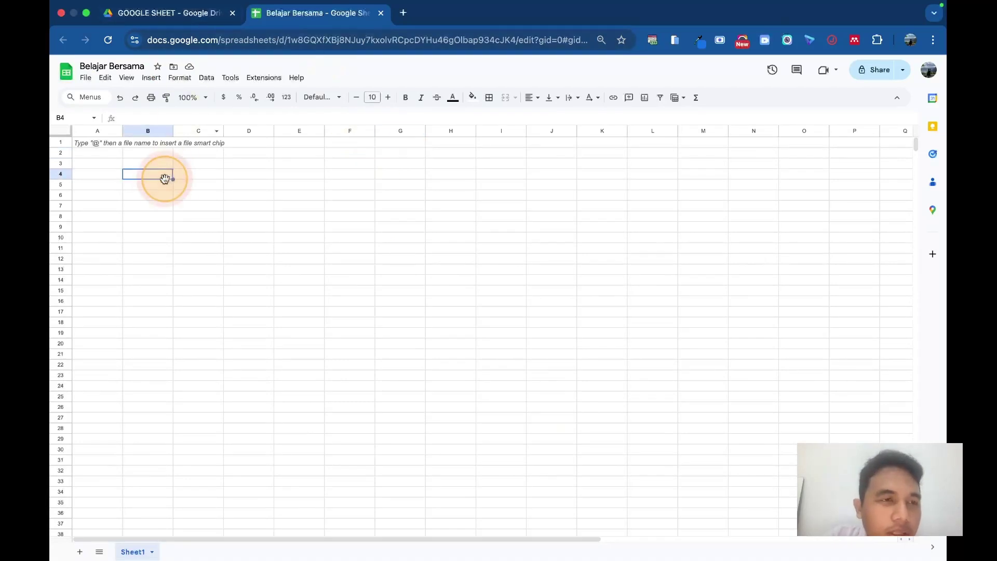
Review the file commands for copying, sharing, emailing, downloading and version history, and the editing commands such as cut and paste special
click(86, 84)
mouse_move(104, 83)
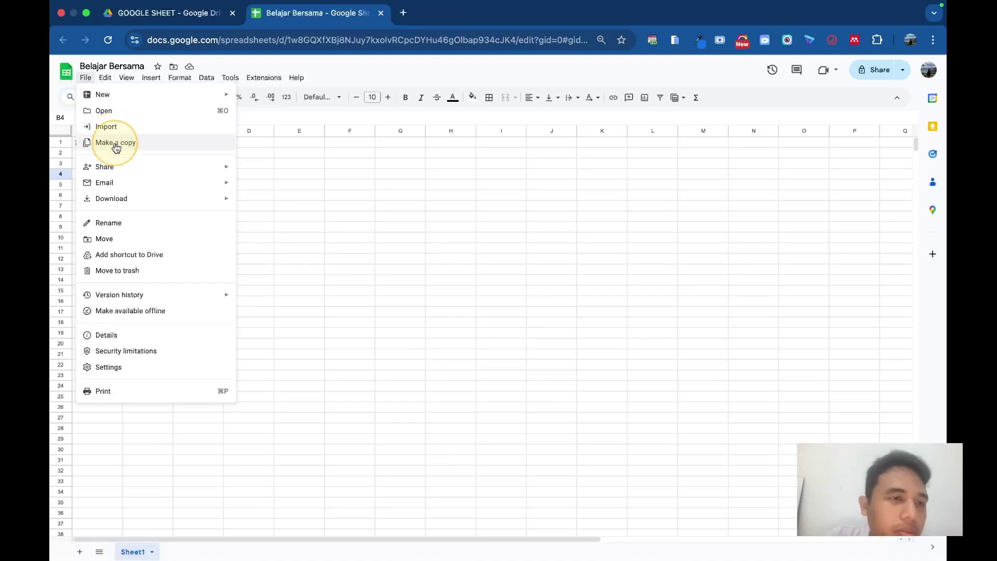
mouse_move(122, 170)
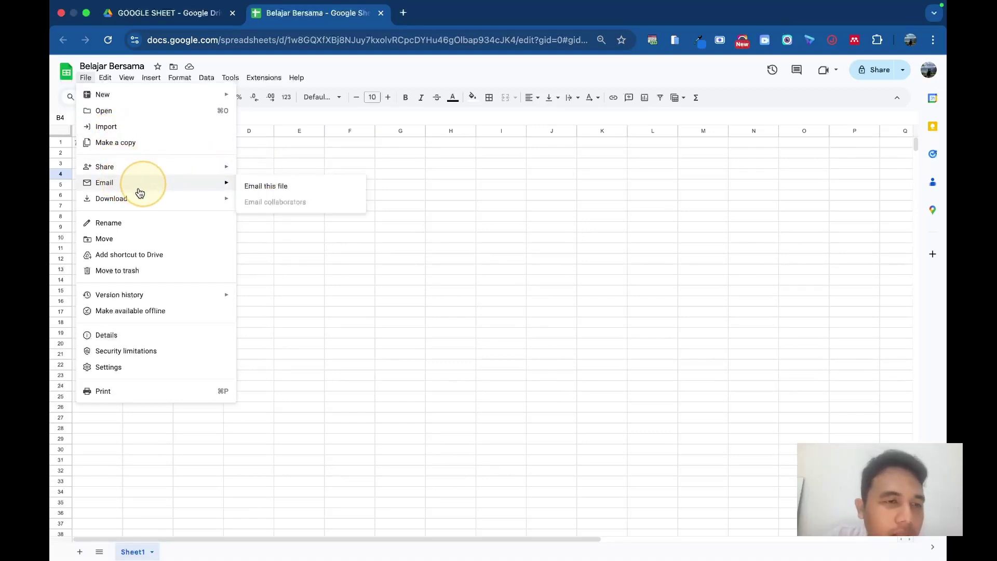
mouse_move(125, 202)
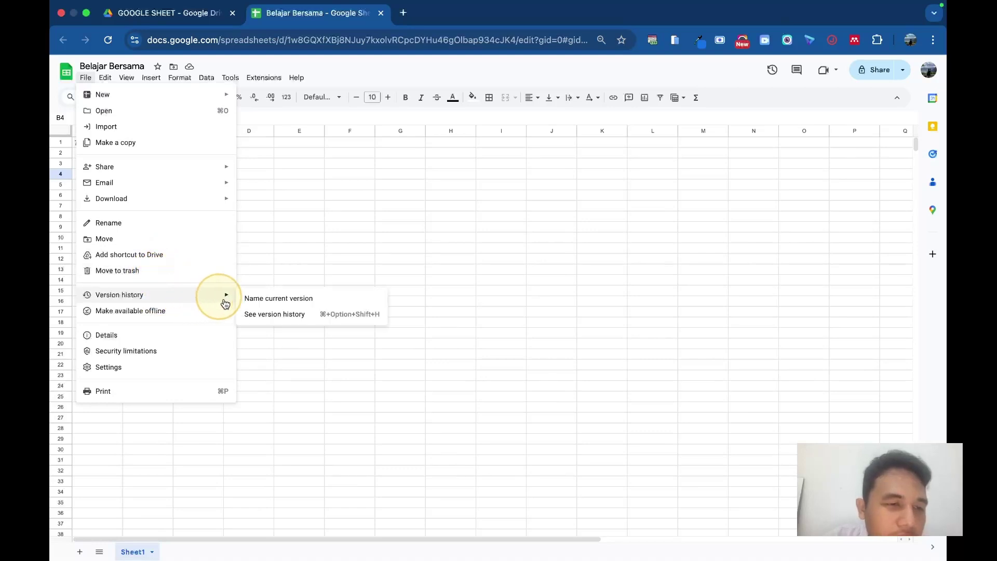
mouse_move(106, 80)
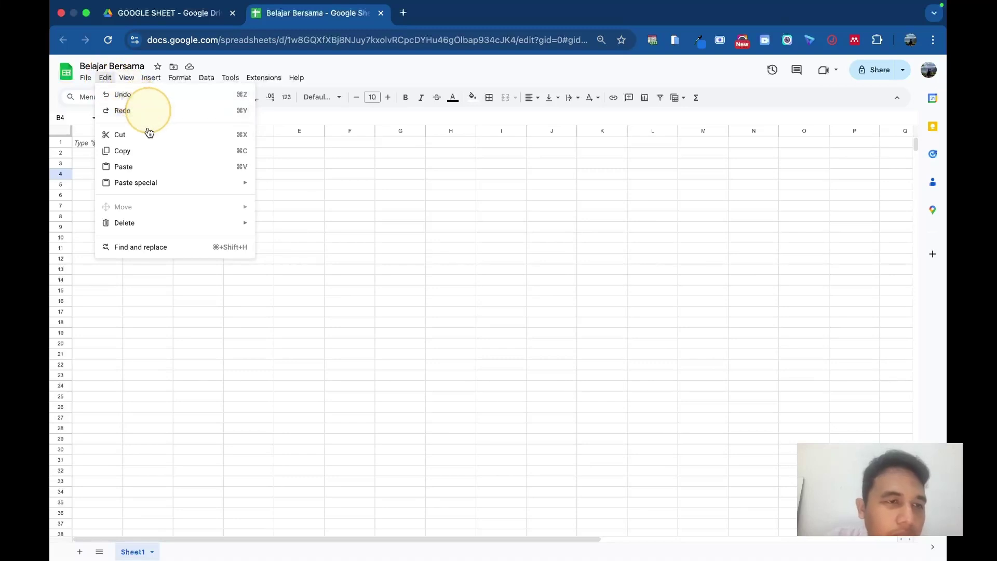
mouse_move(151, 185)
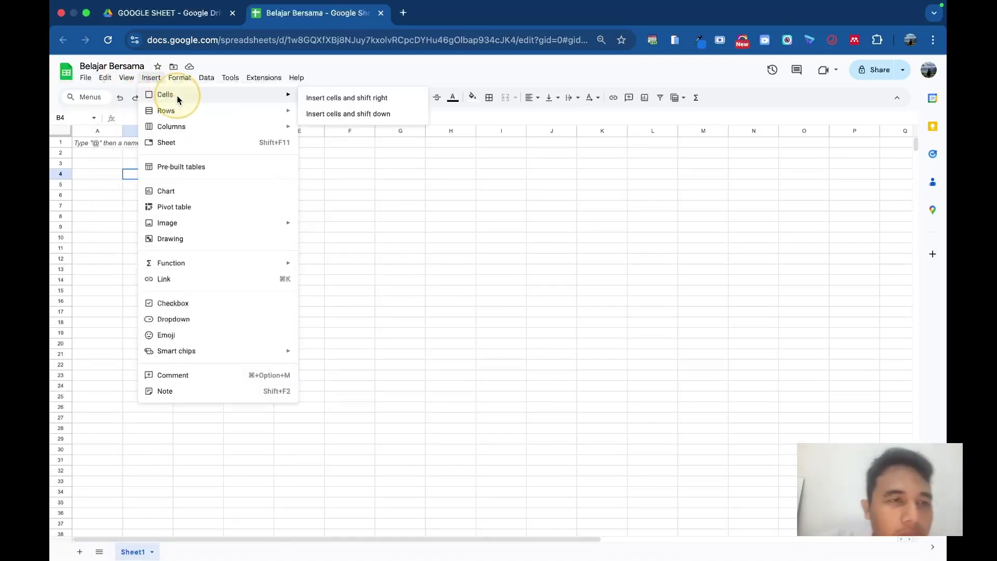
Turn on the display of formulas in the sheet and check that option's setting
mouse_move(176, 98)
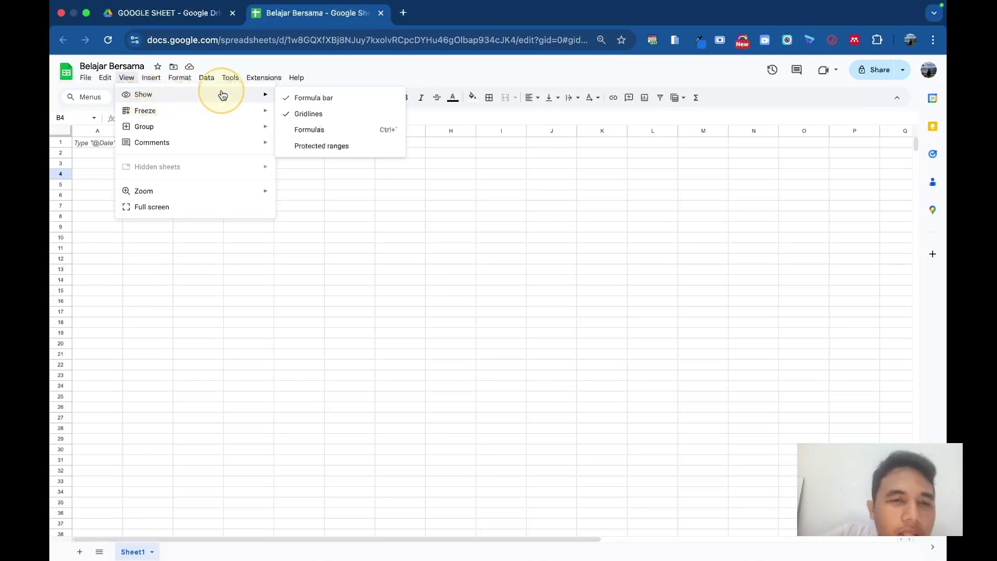
click(319, 131)
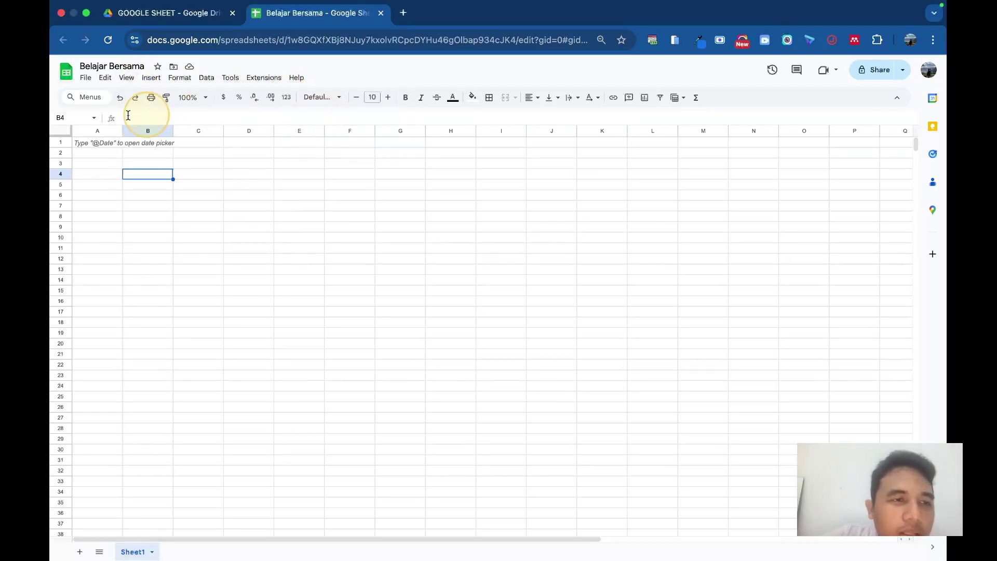
click(134, 83)
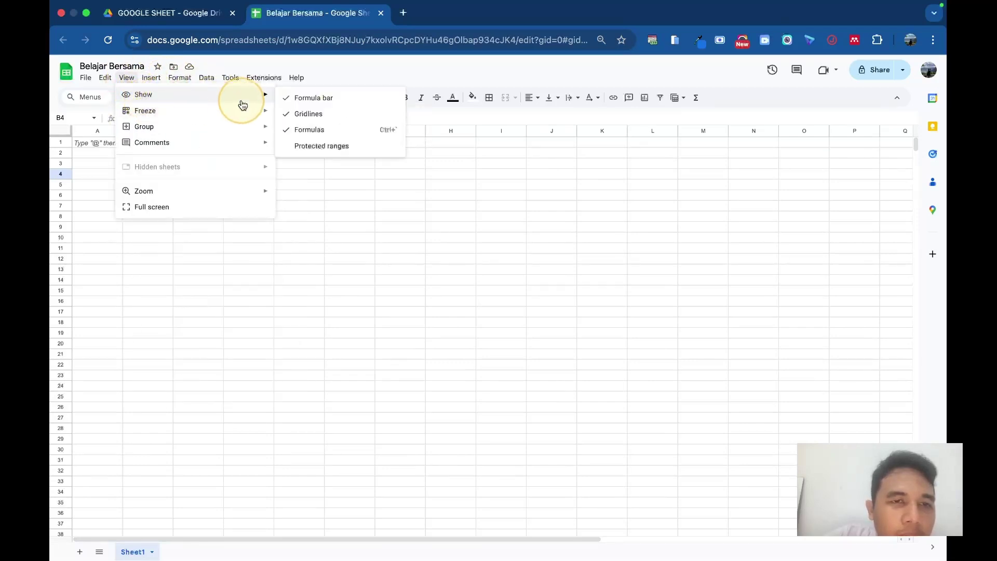
Review the freeze, group, comment and zoom view options, and try full screen mode before bringing the controls back
mouse_move(231, 112)
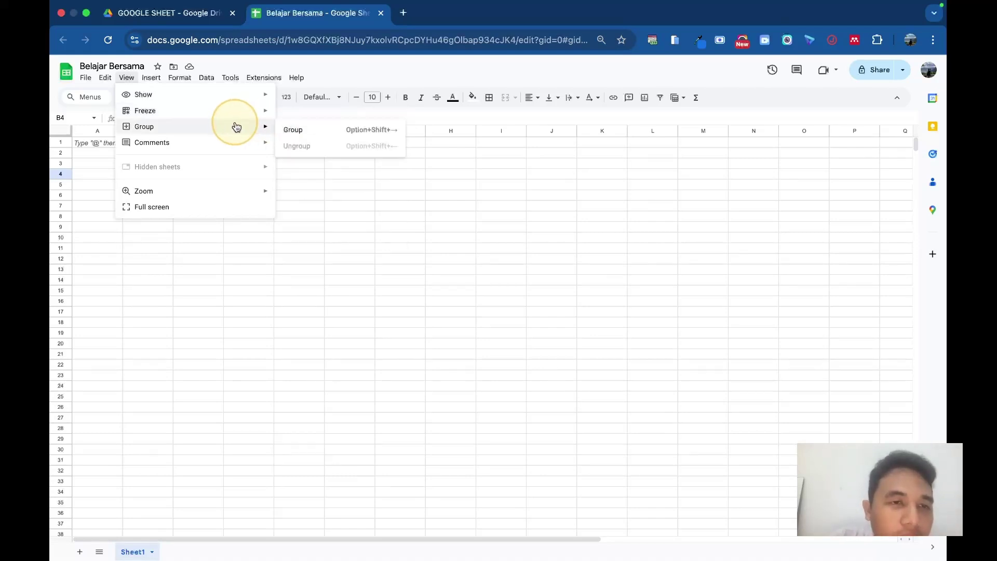
mouse_move(253, 141)
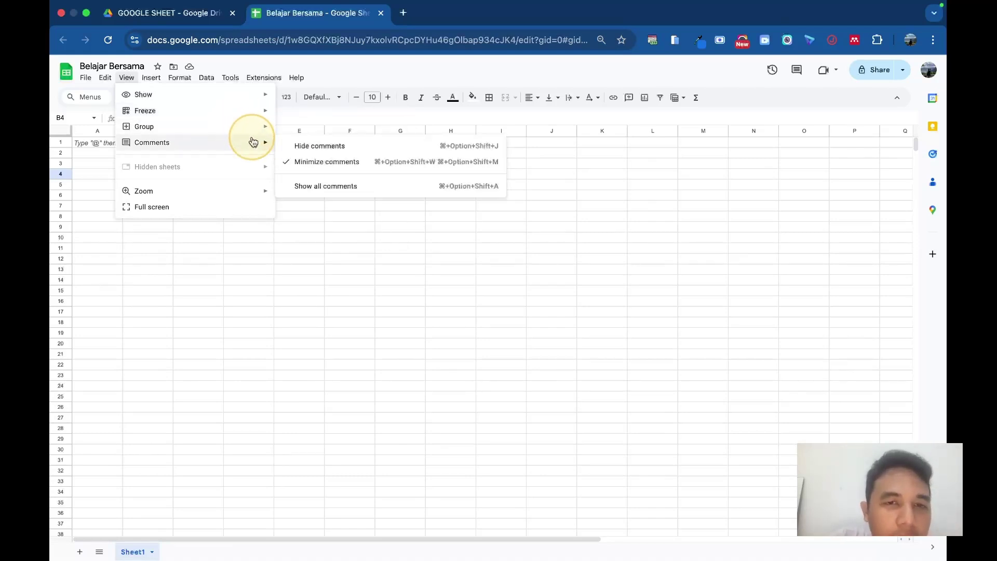
mouse_move(263, 192)
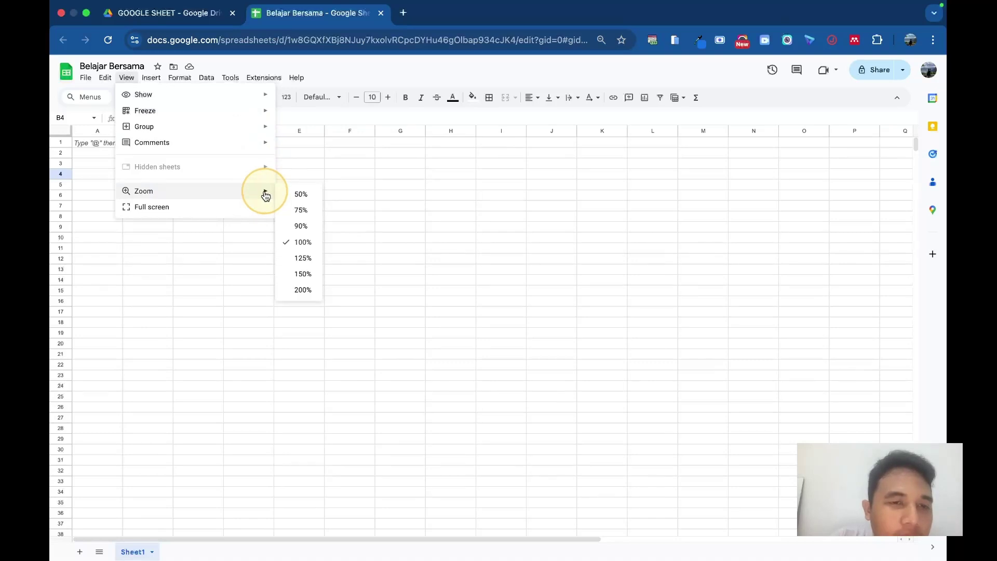
click(191, 216)
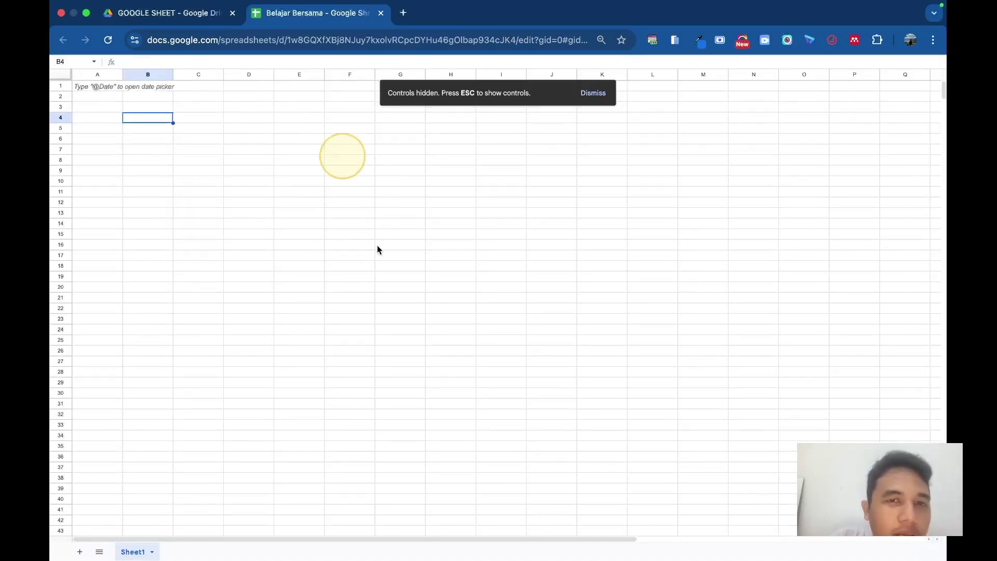
key(Escape)
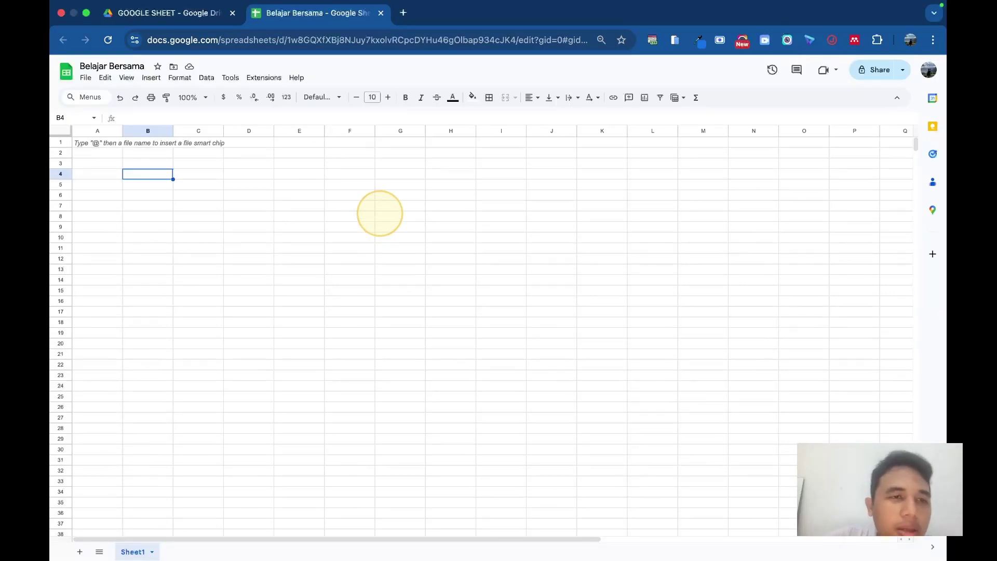
Review the options for inserting cells and rows without adding any
click(149, 78)
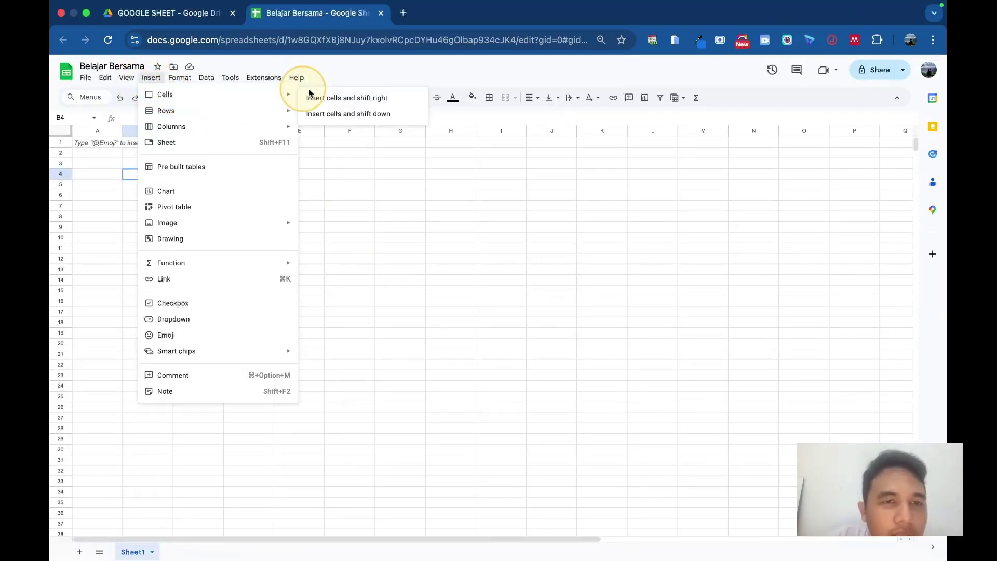
mouse_move(285, 97)
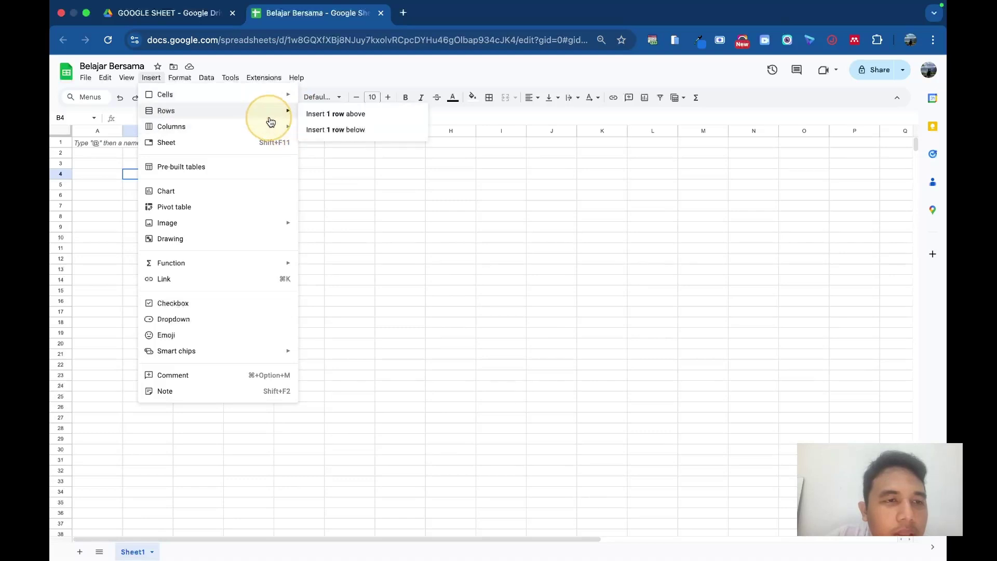
click(361, 189)
Point out rows and columns by selecting row 2, column A, column B and row 1 in turn
click(61, 153)
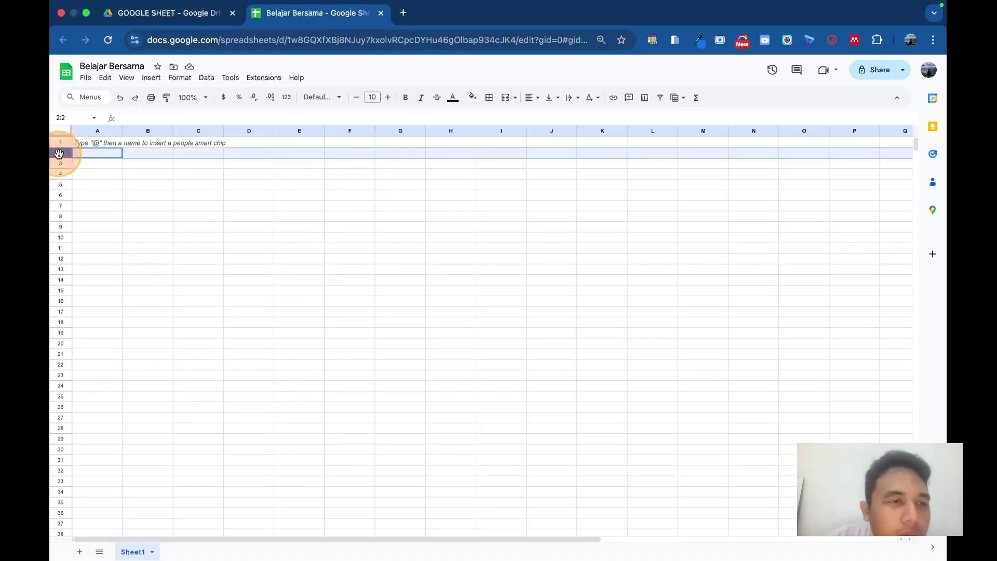
click(105, 132)
click(145, 131)
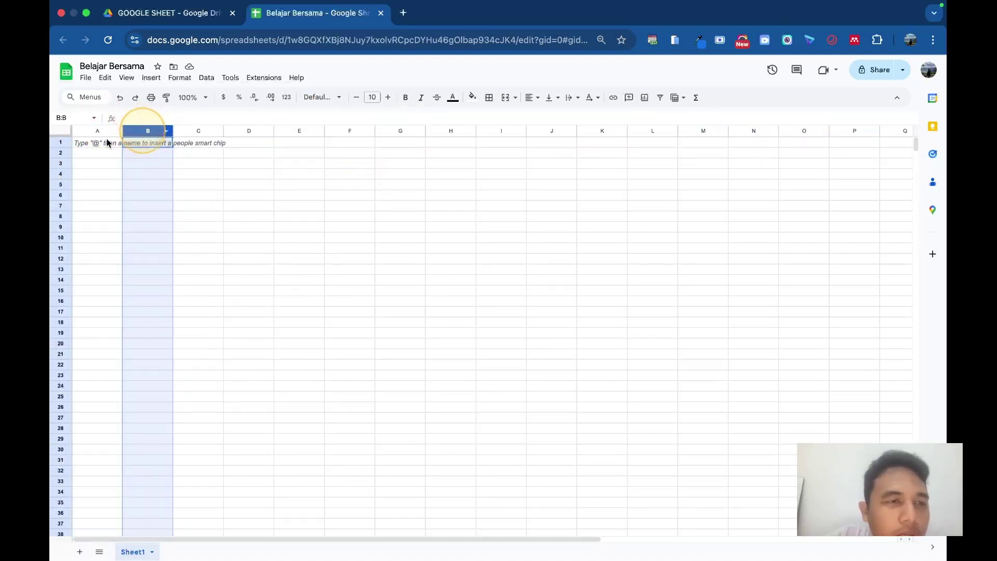
click(60, 142)
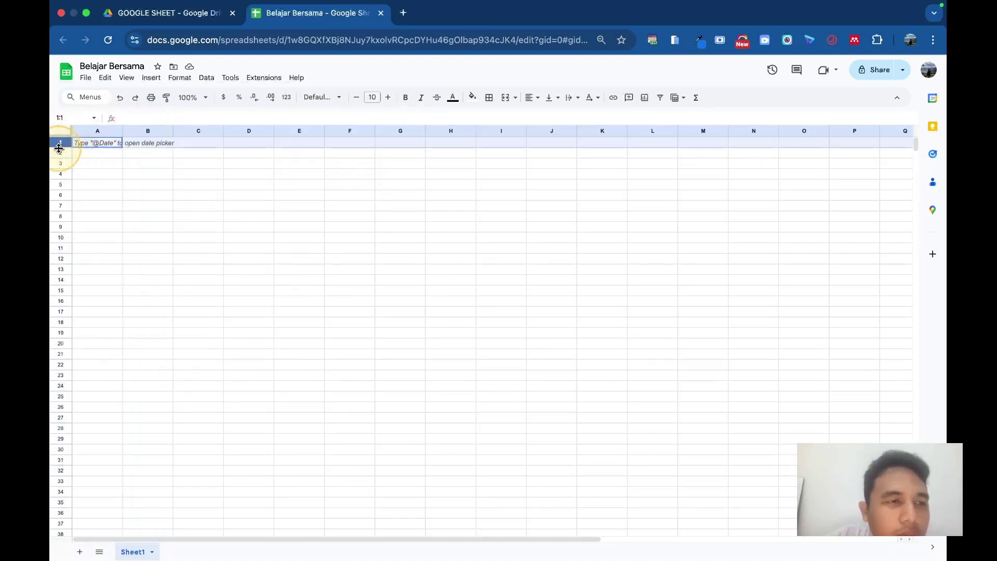
Review the other items that can be inserted, such as pre-built tables, charts, pivot tables and images
click(180, 77)
mouse_move(151, 77)
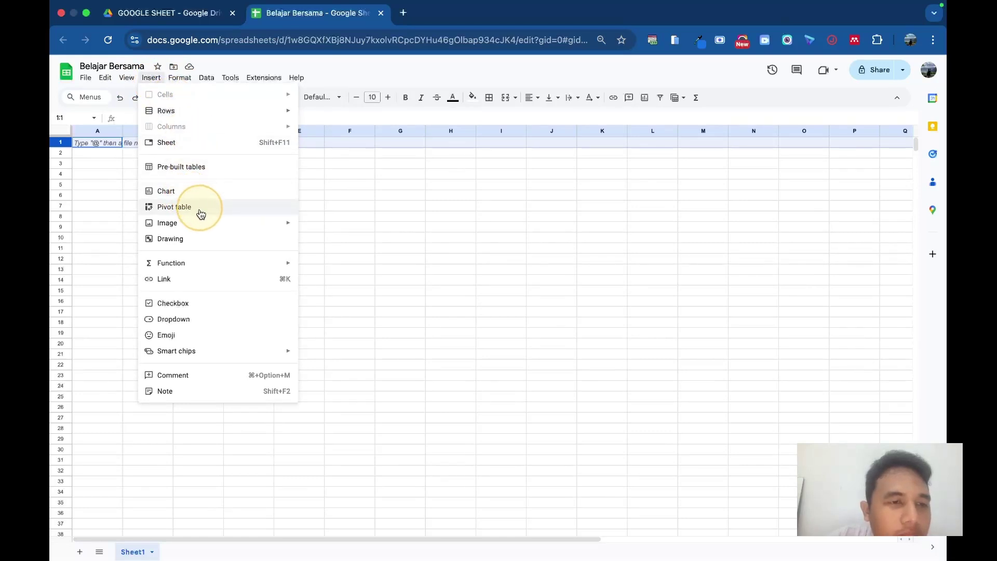
mouse_move(221, 224)
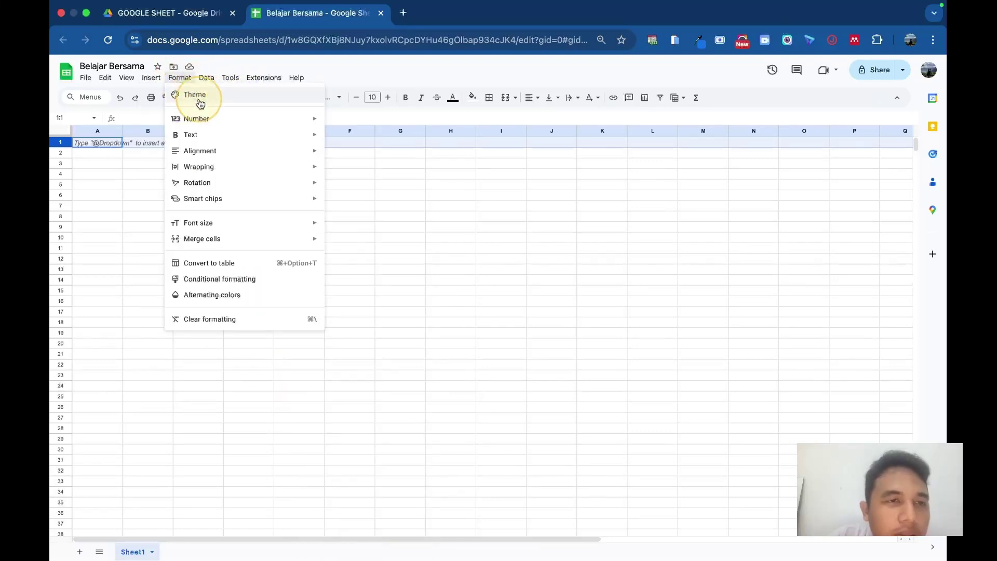
Open the spreadsheet themes and browse the available designs
click(196, 95)
scroll(816, 291, down, 5)
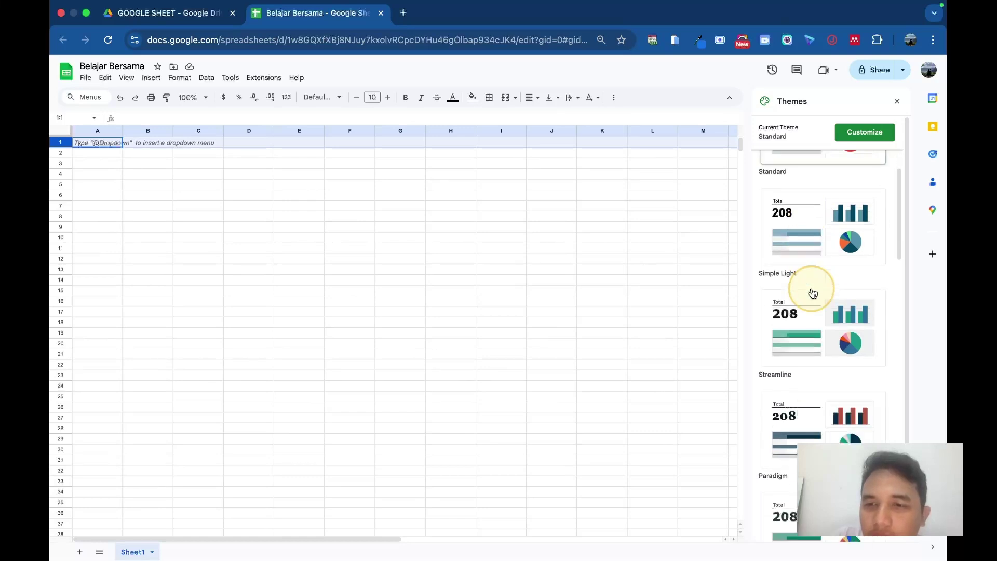
scroll(815, 270, up, 5)
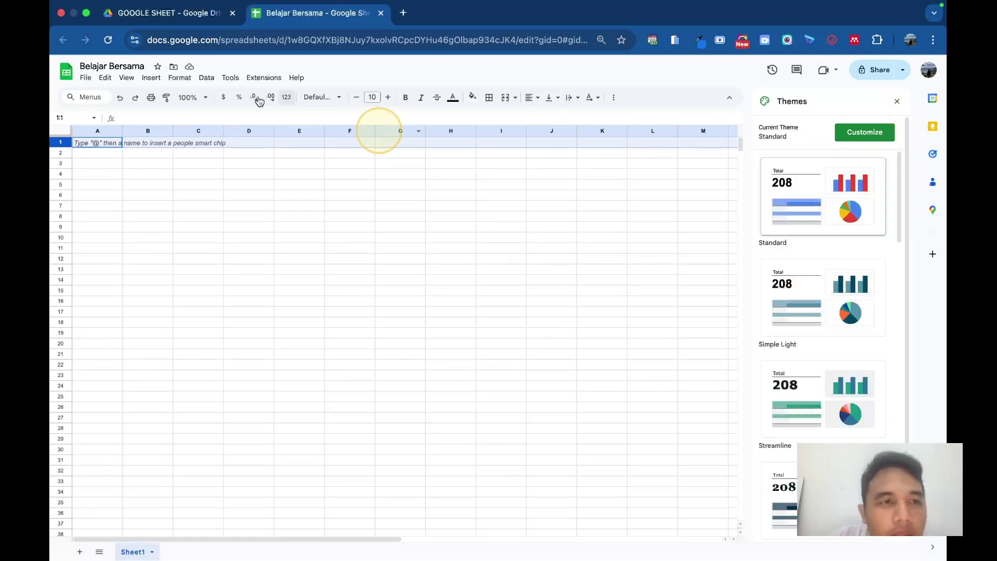
Review the number, text, alignment and wrapping formatting options without applying any
click(179, 78)
mouse_move(200, 121)
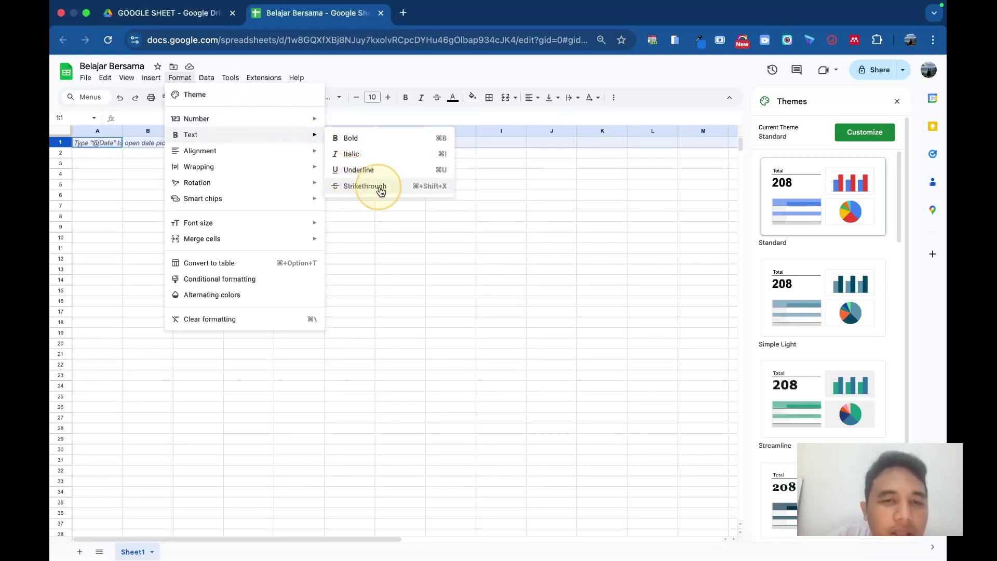
mouse_move(284, 150)
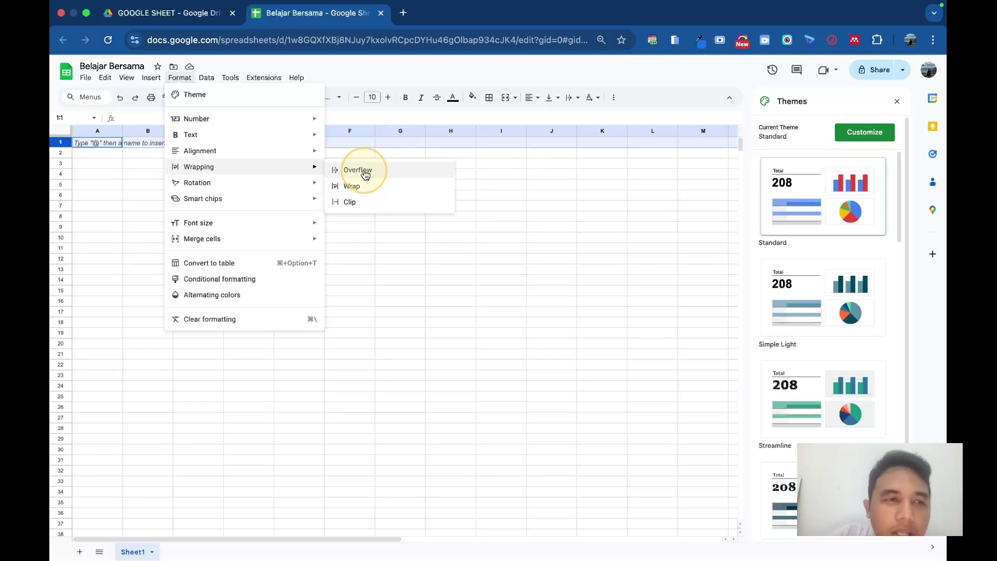
click(384, 248)
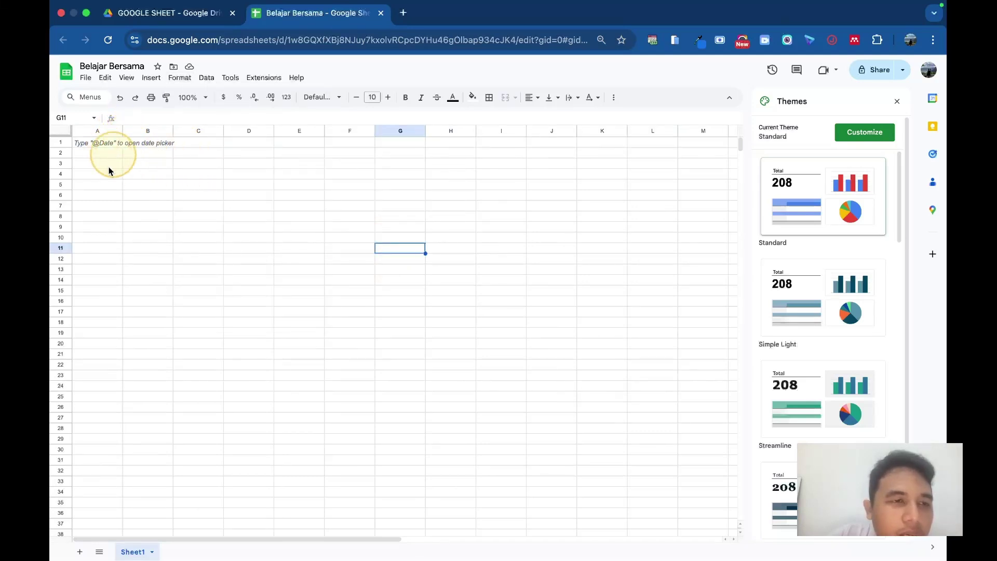
Review the formatting options for text rotation, smart chips and font size without changing anything
click(180, 78)
mouse_move(278, 169)
mouse_move(307, 182)
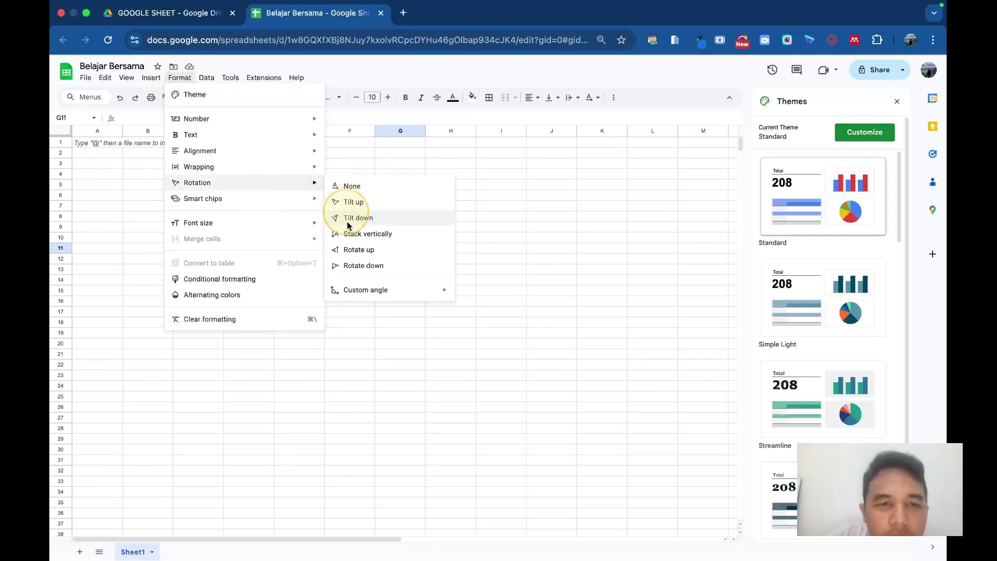
mouse_move(285, 198)
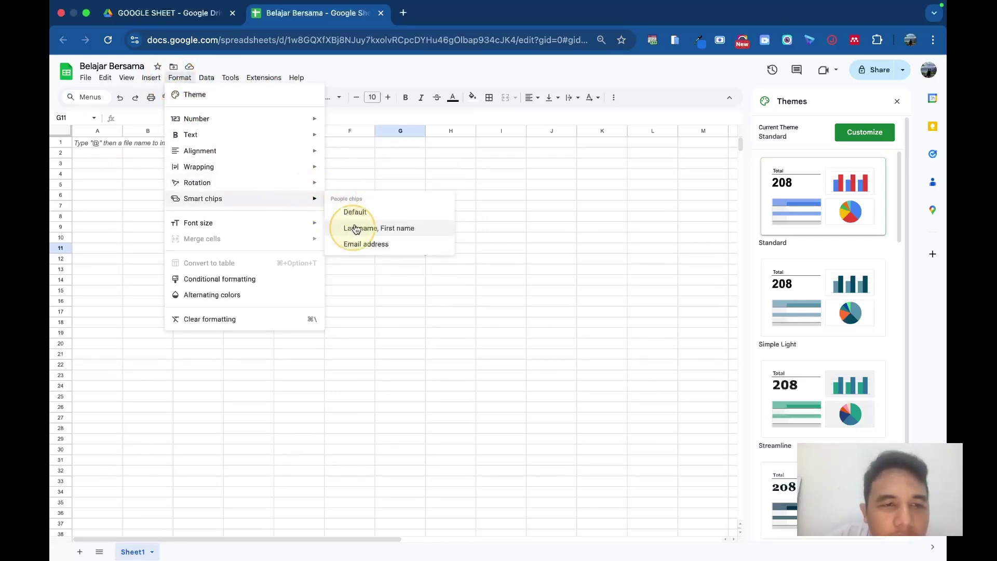
mouse_move(283, 222)
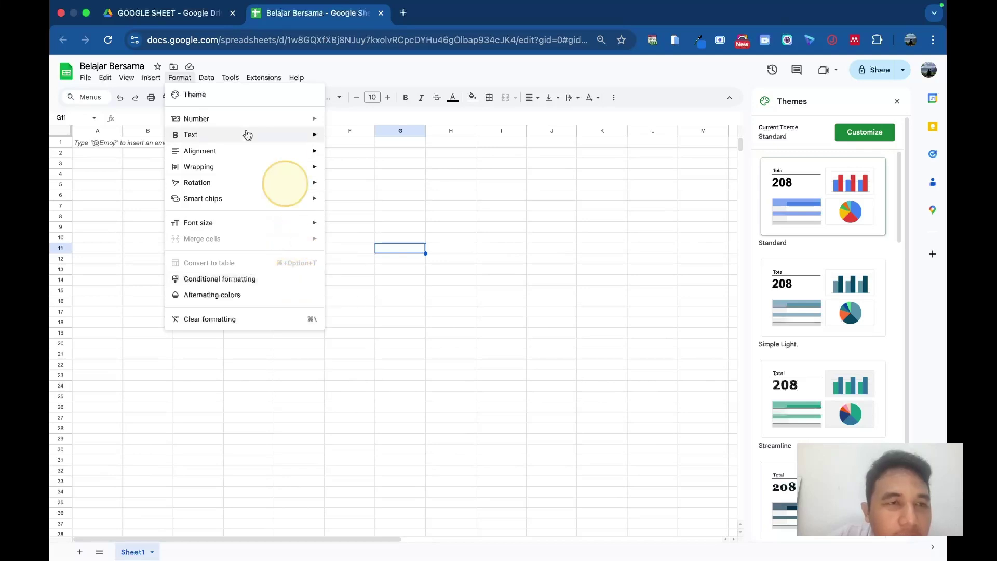
Look over the data, tools and extensions commands, including form creation, macros and Apps Script, without running any
mouse_move(212, 83)
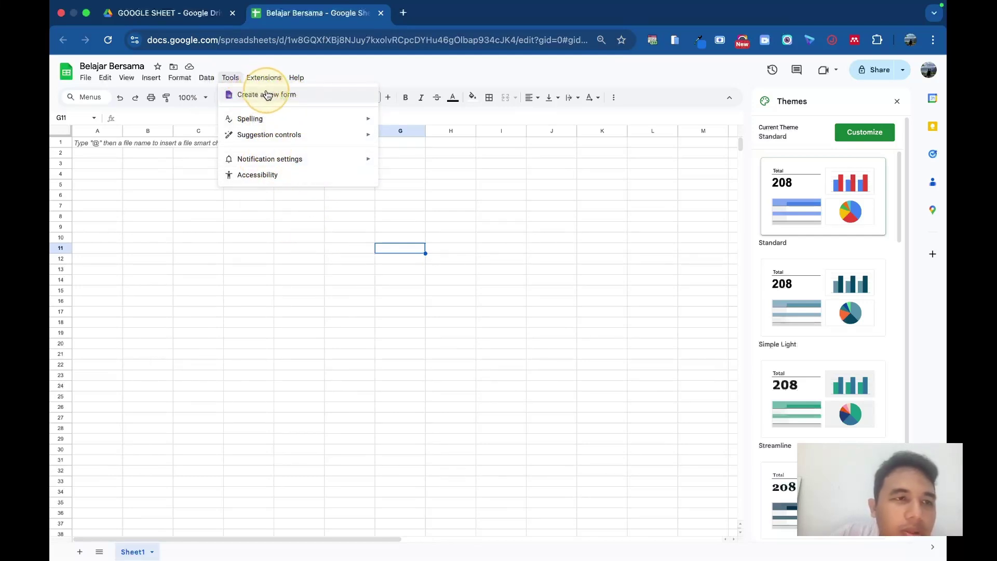
mouse_move(268, 85)
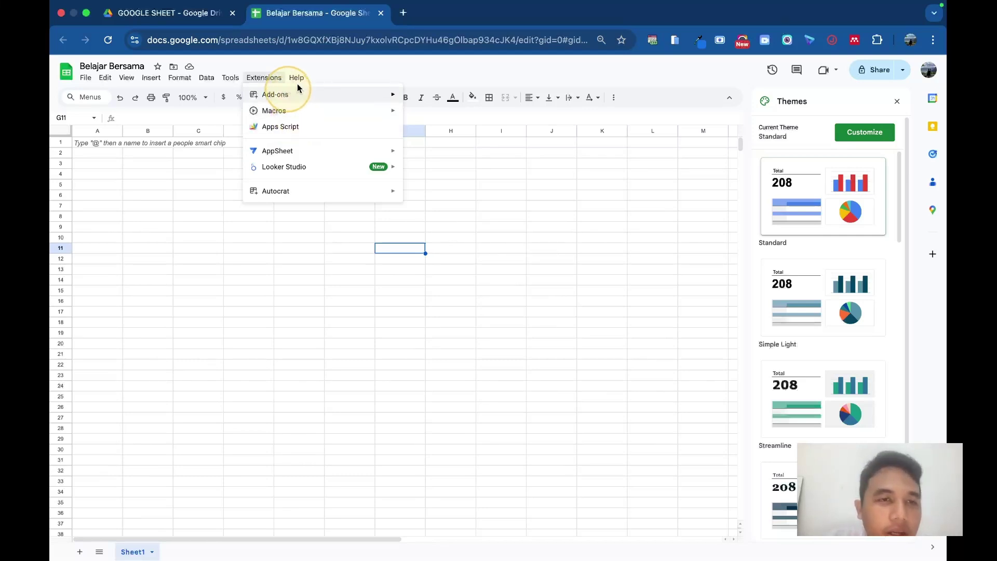
click(349, 75)
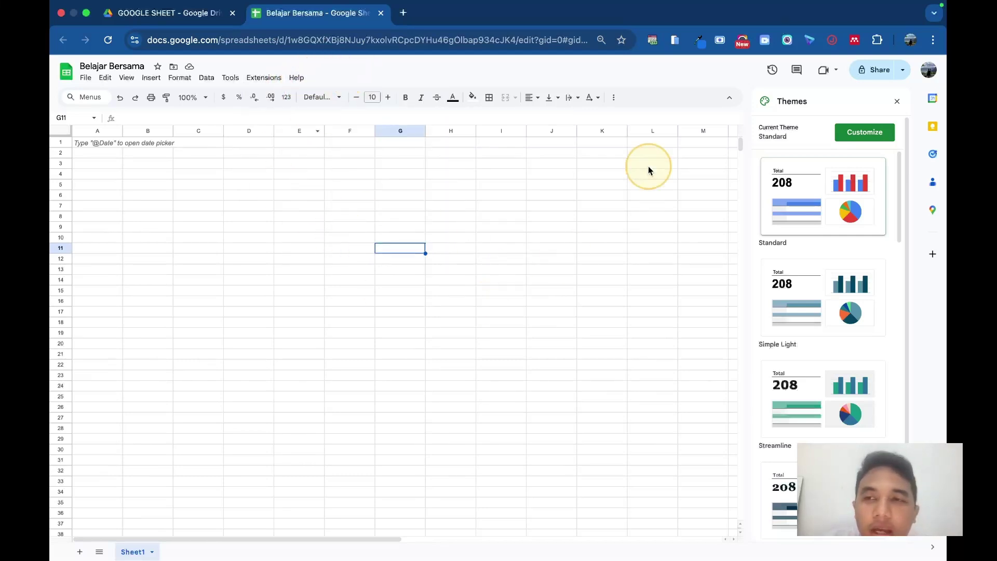
Close the themes pane and point out the Name box, selecting cell A2 to check its reference there
click(896, 101)
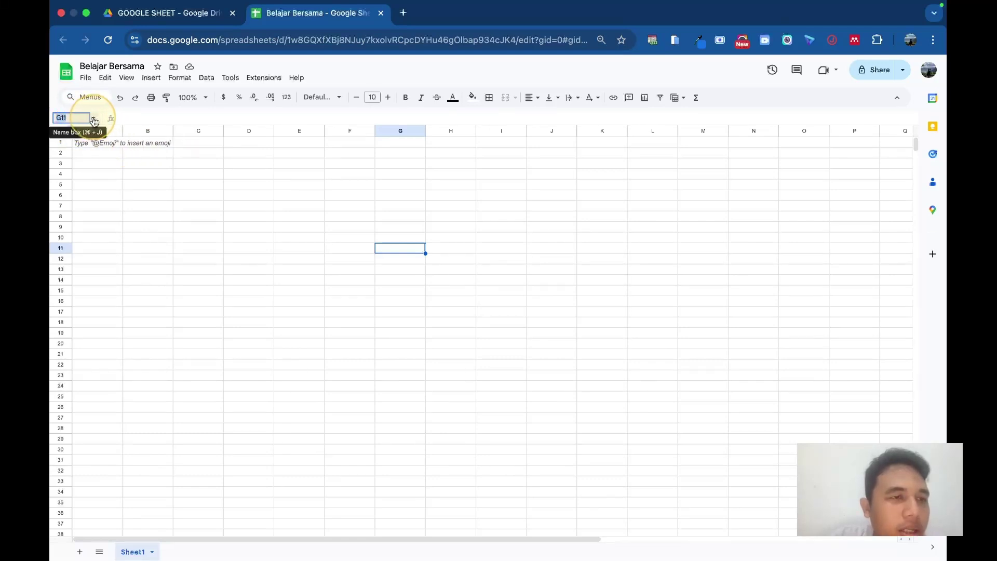
click(76, 119)
click(103, 155)
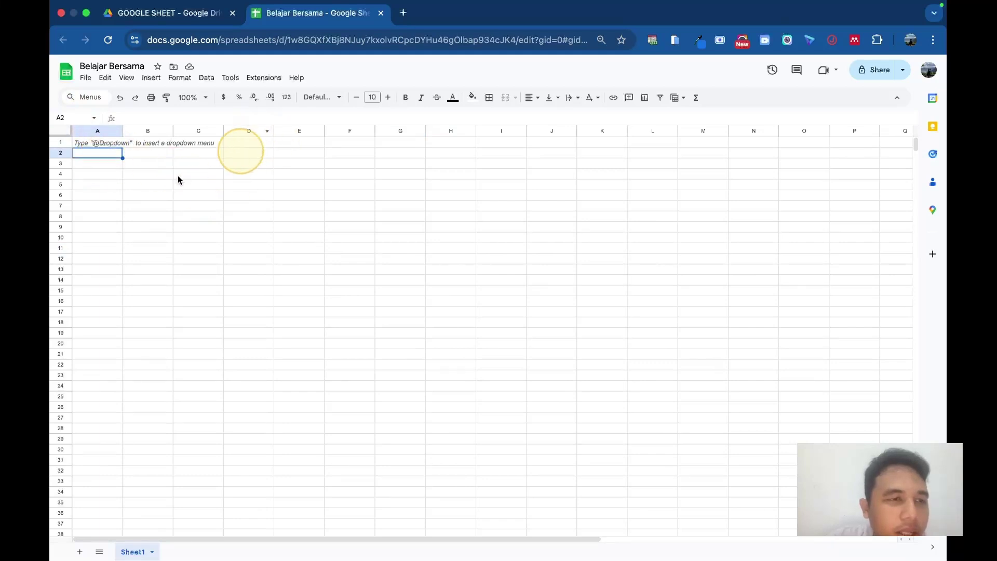
Enter "oke" in cell D4 through the formula bar, and clear the cell's content again
click(247, 172)
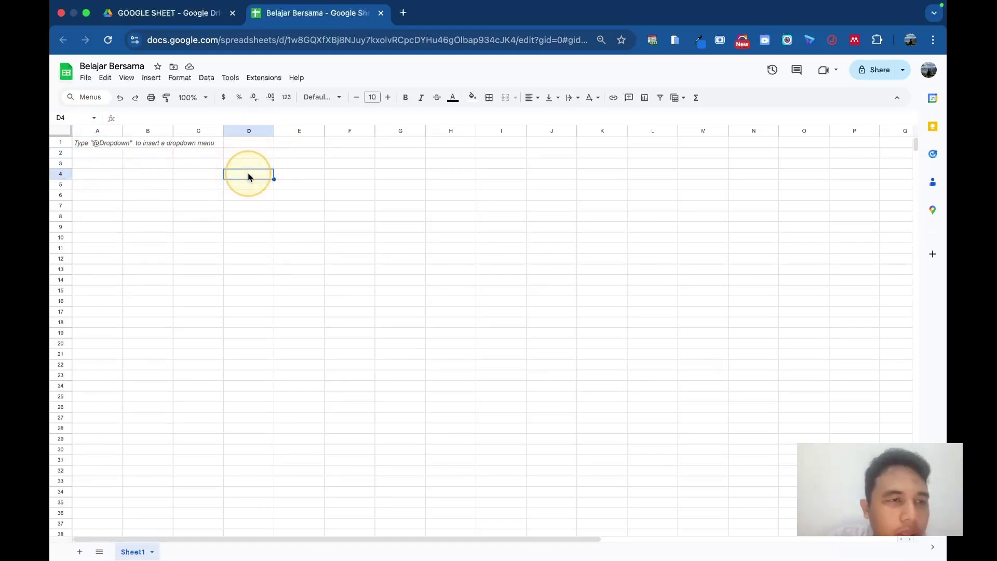
click(134, 117)
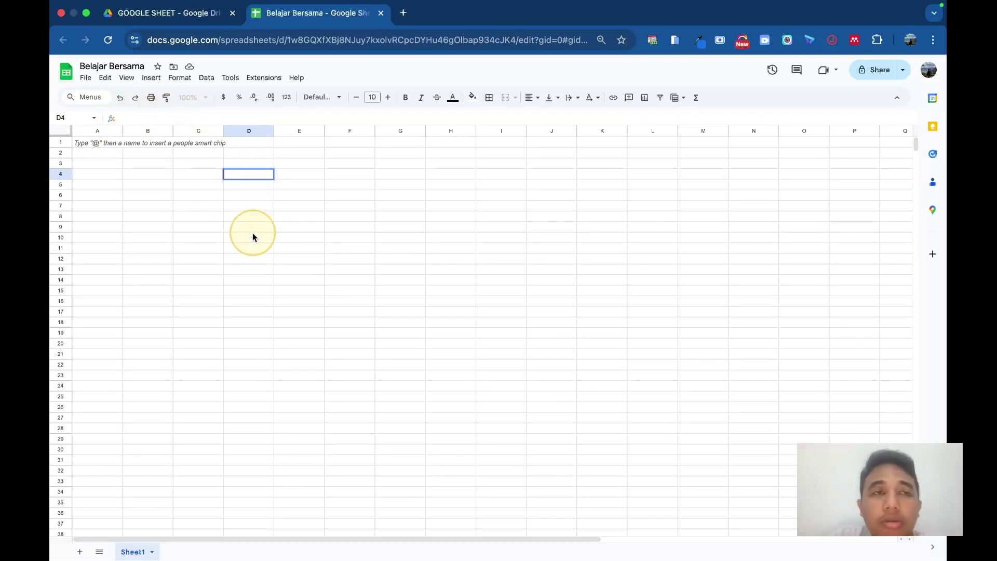
text(oke)
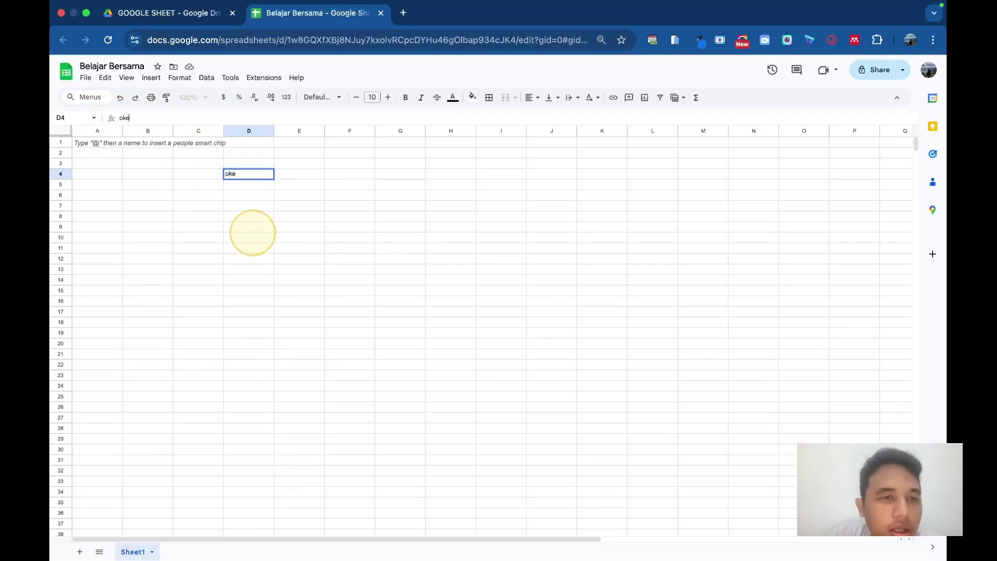
key(Return)
click(237, 172)
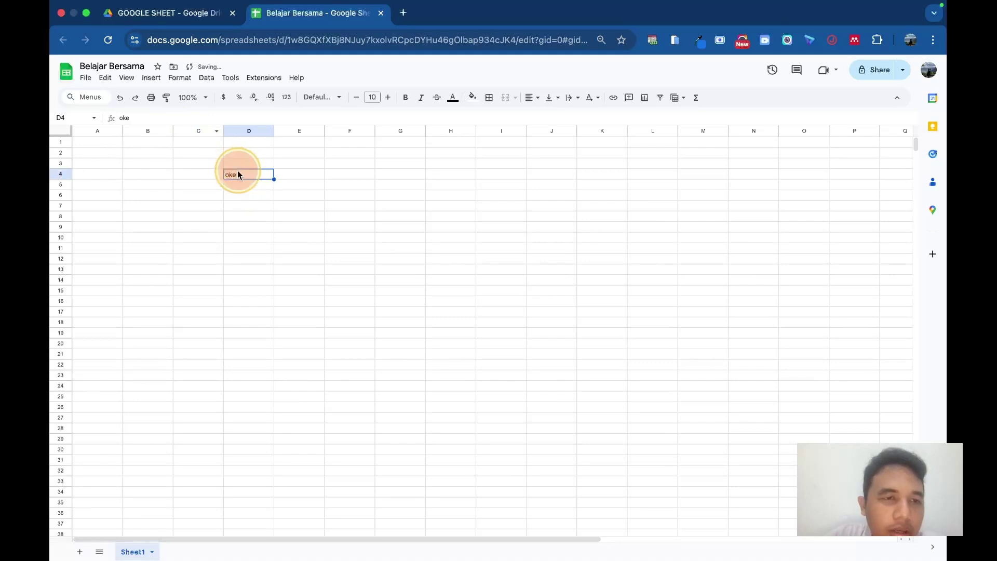
click(126, 117)
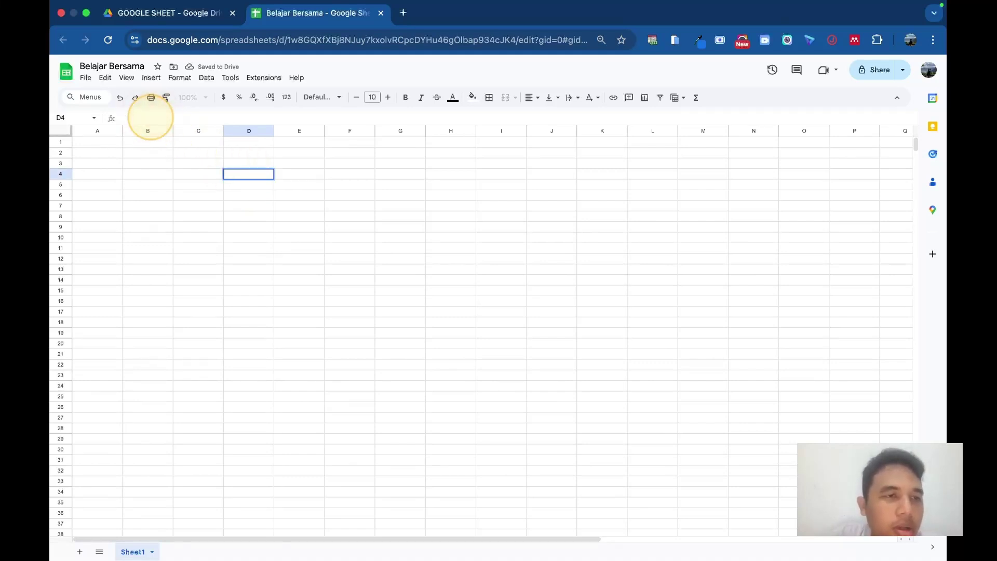
Point out columns and rows by selecting several columns from A to E, rows 1 to 3, and column A again
click(98, 131)
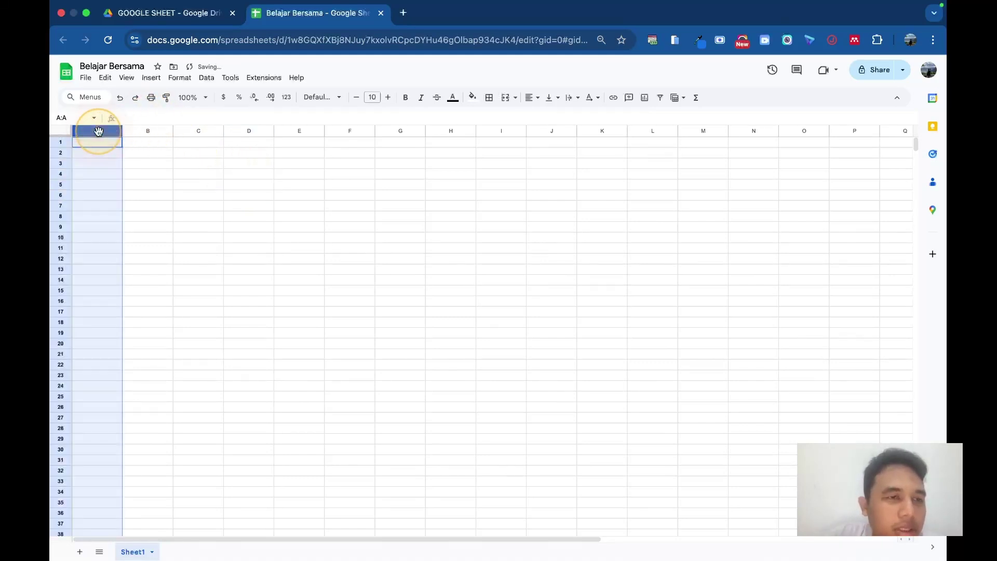
click(185, 130)
click(151, 130)
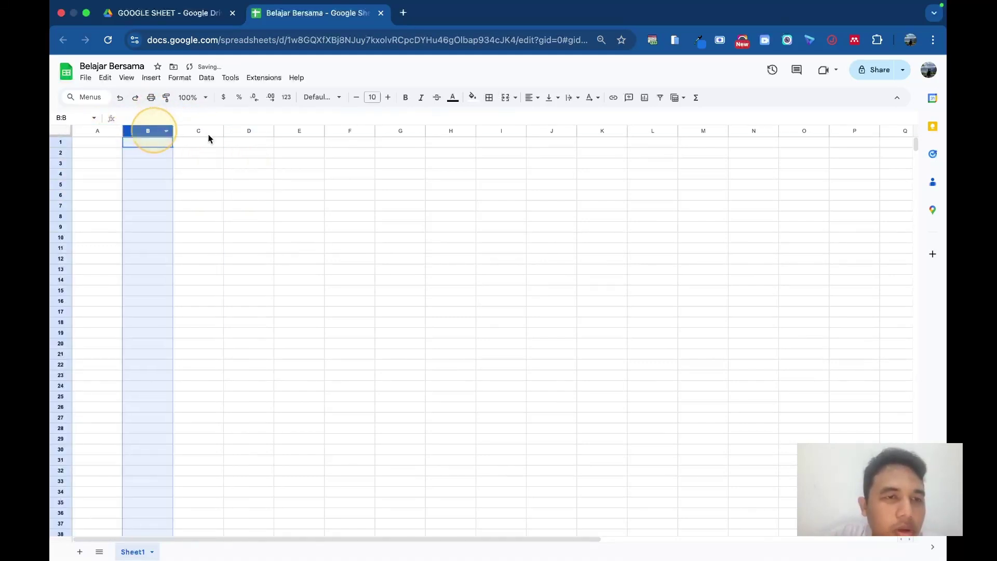
click(242, 131)
click(297, 131)
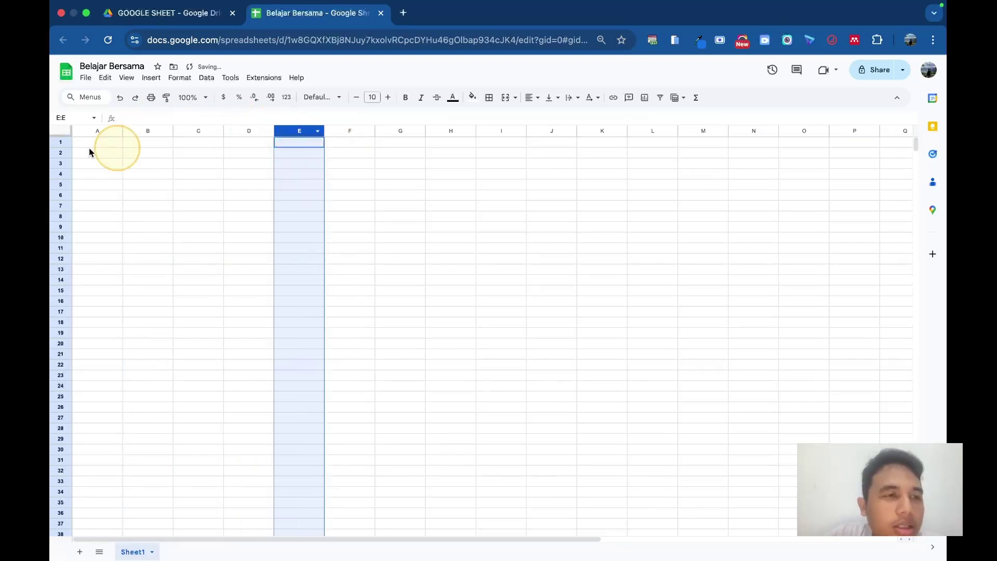
click(62, 142)
click(61, 152)
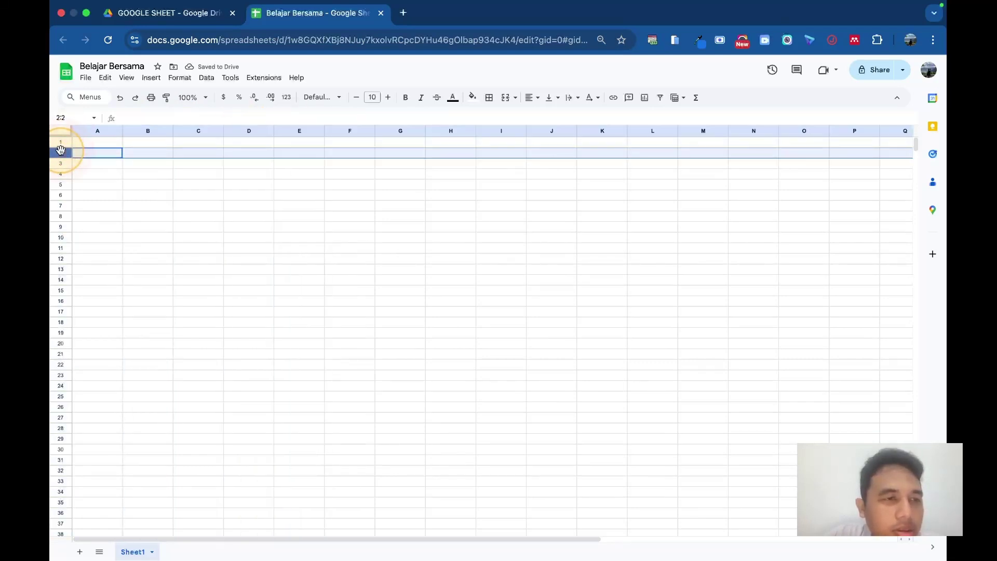
click(60, 162)
click(98, 133)
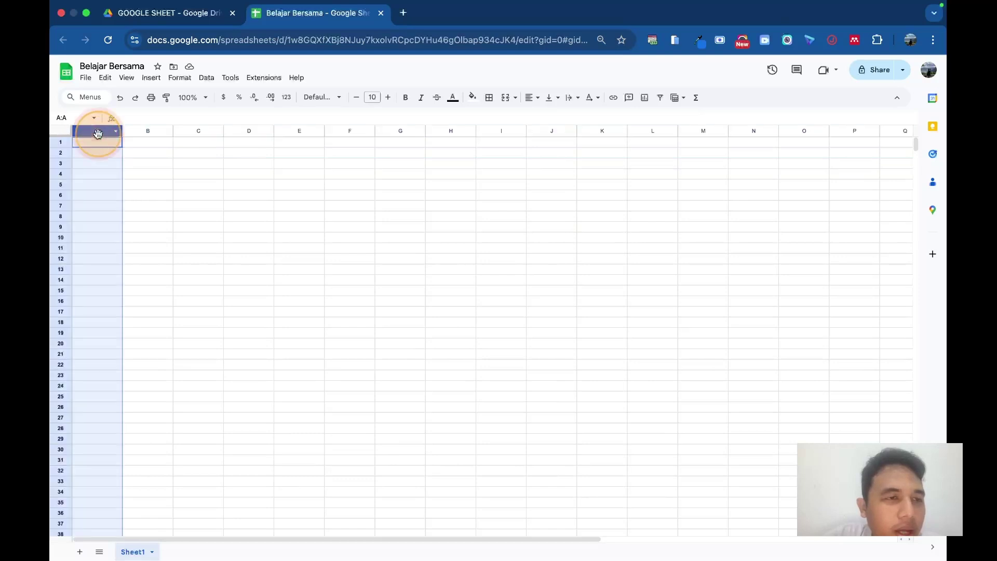
Select cell B3 and check in the Name box how its column letter and row number form its address
click(143, 164)
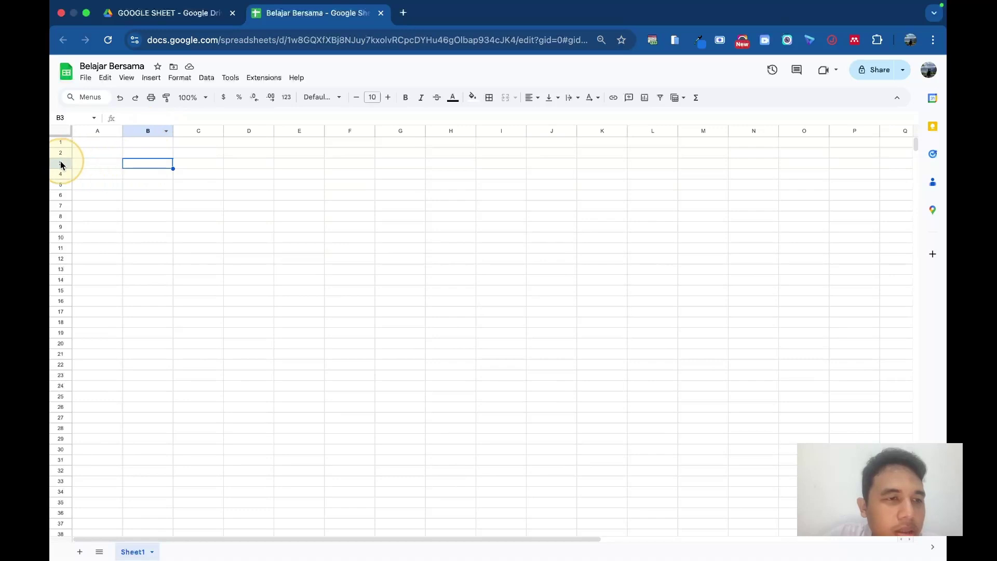
click(58, 118)
click(131, 164)
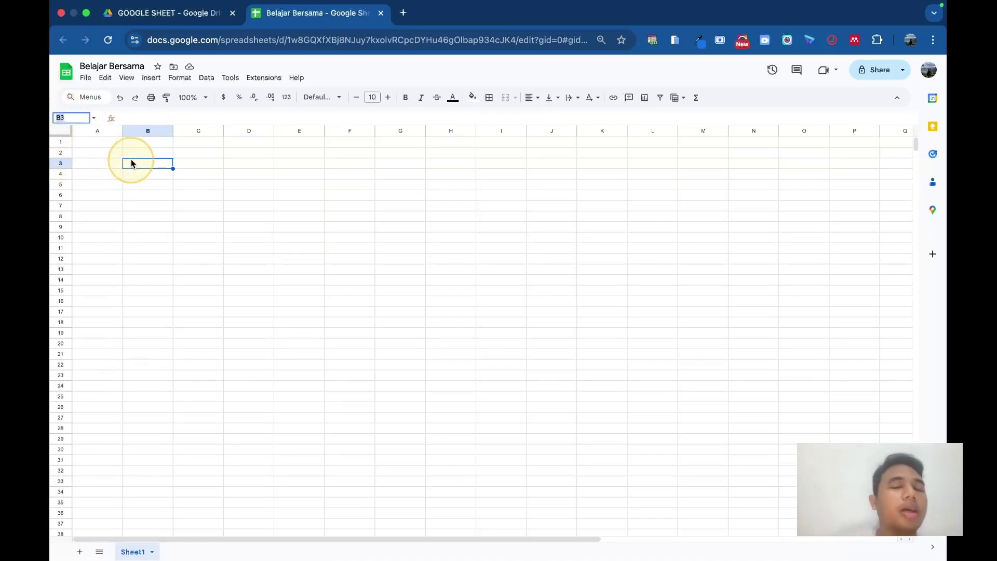
Demonstrate single cells and a cell range by selecting C5, the range C3:E5 and F4 in turn
click(198, 187)
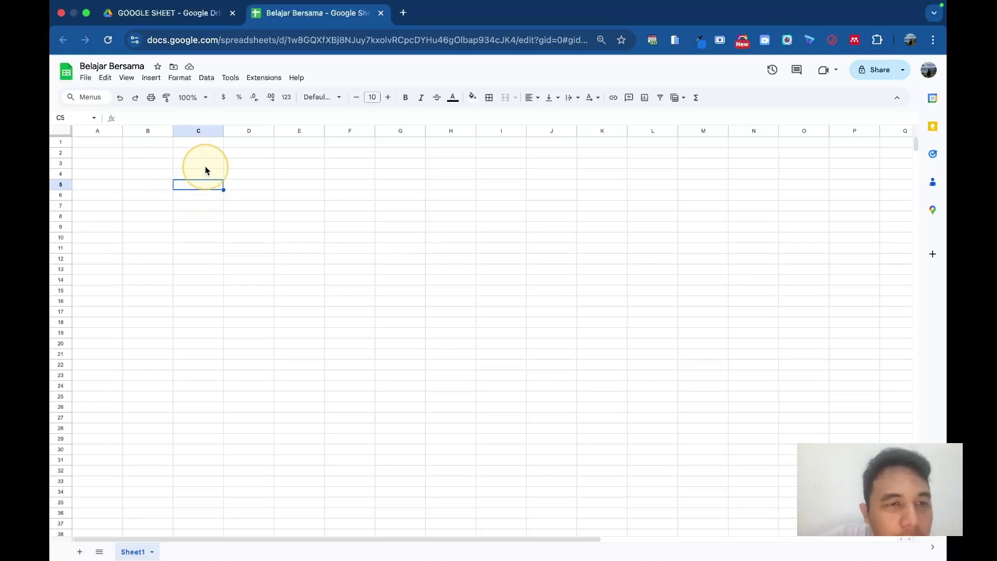
drag(204, 163, 306, 181)
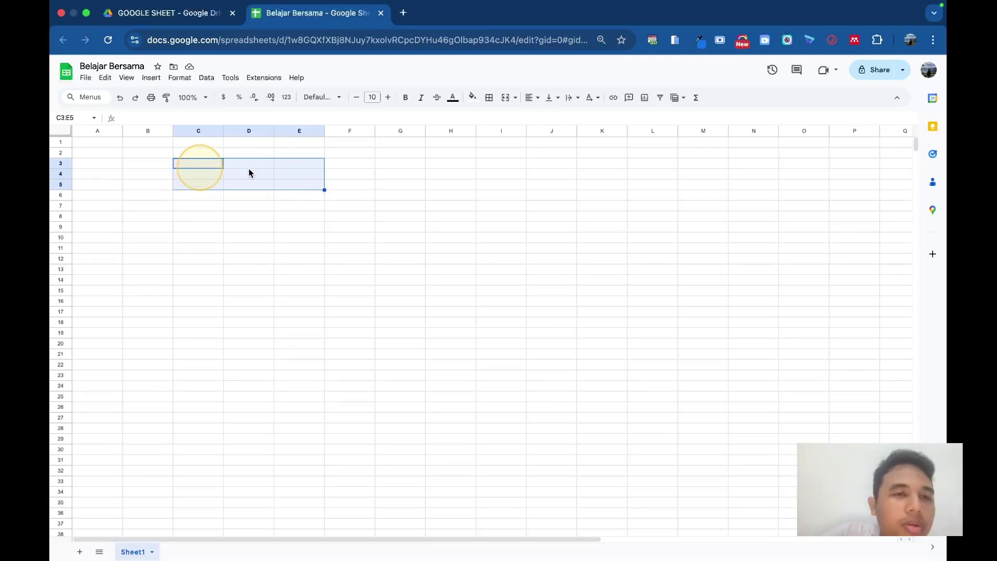
click(371, 176)
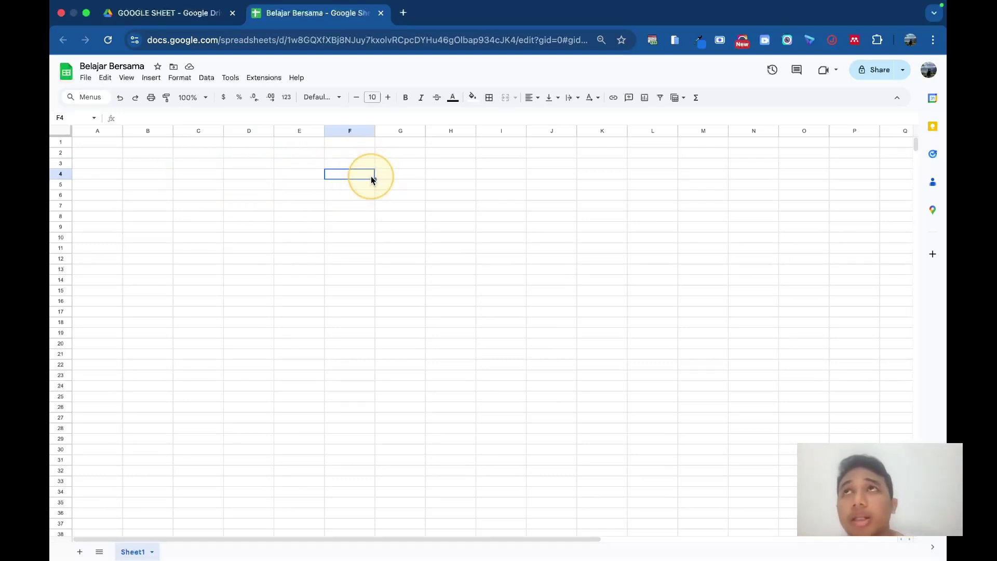
Enter the topic list "table, if, sum, count, max, min, chart" in cell B2
click(147, 153)
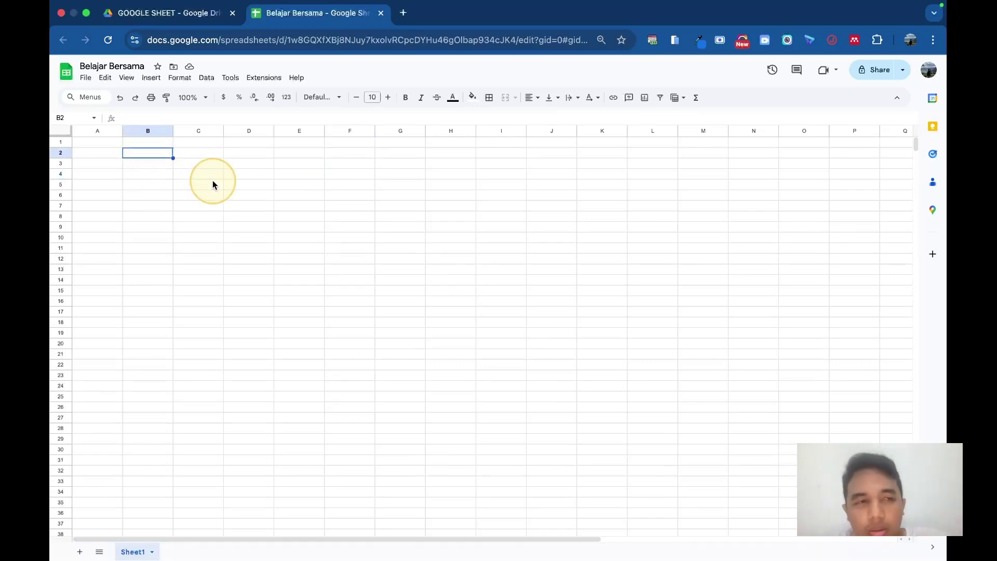
text(table,)
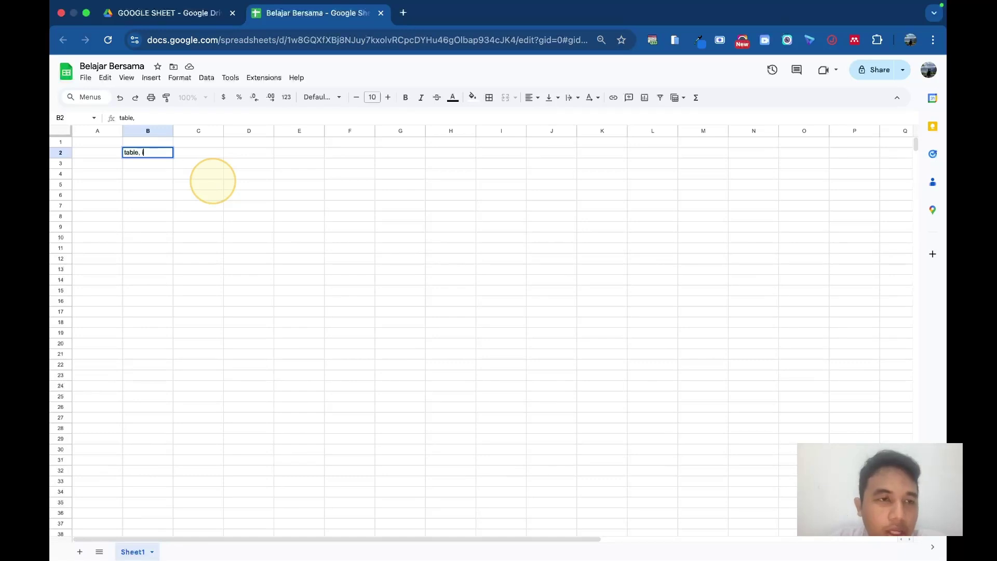
text( if, sum)
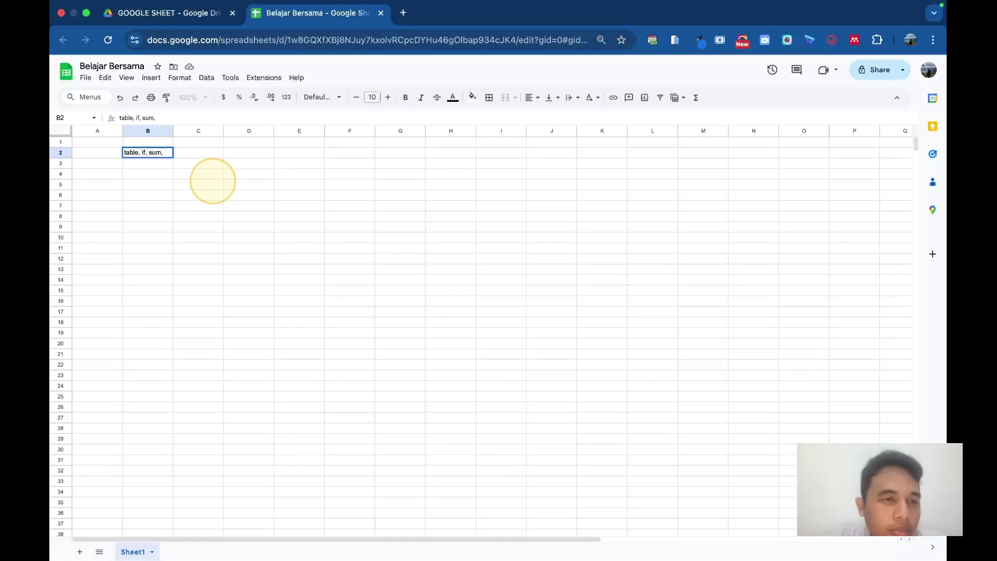
text(, count, m)
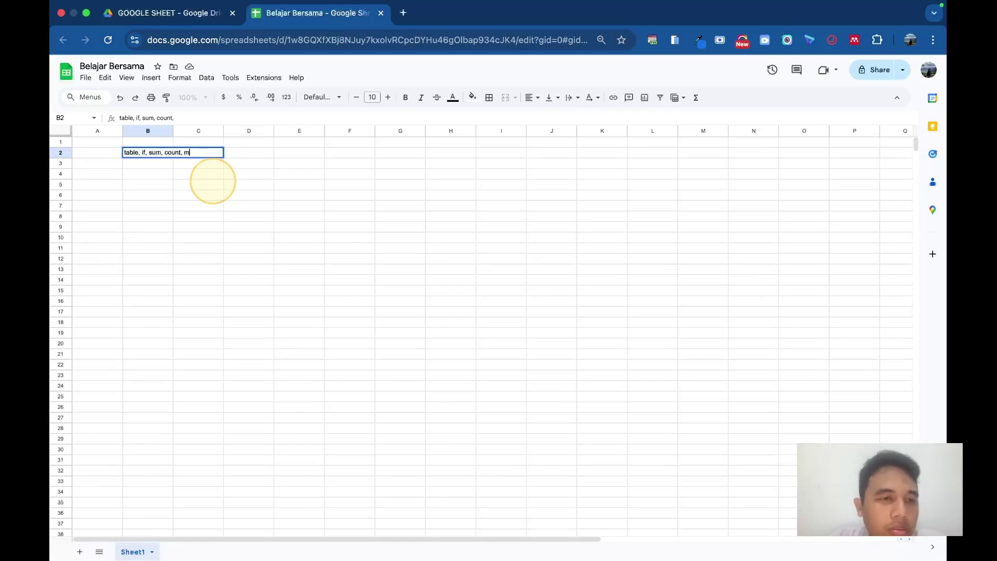
text(ax, min)
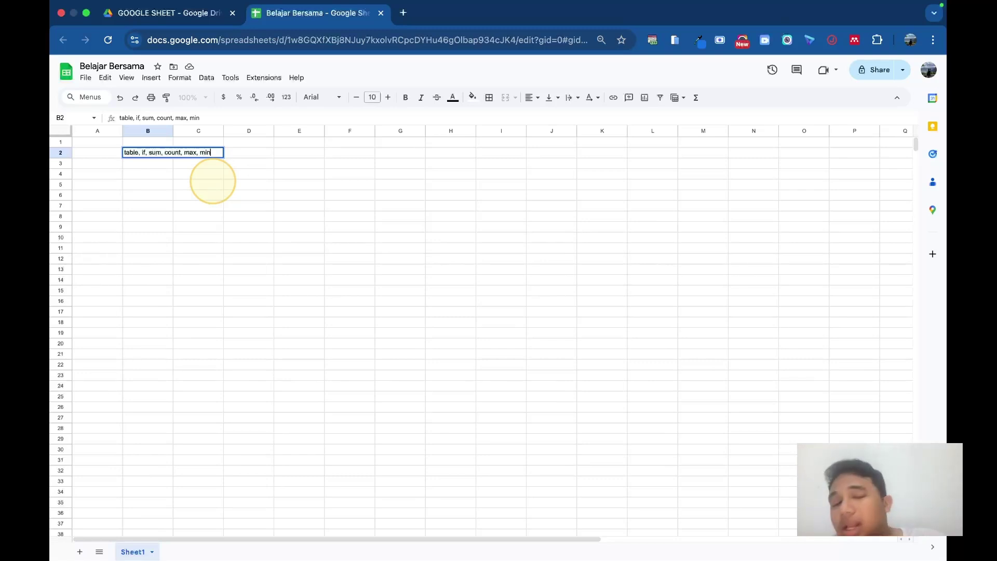
text(, chart)
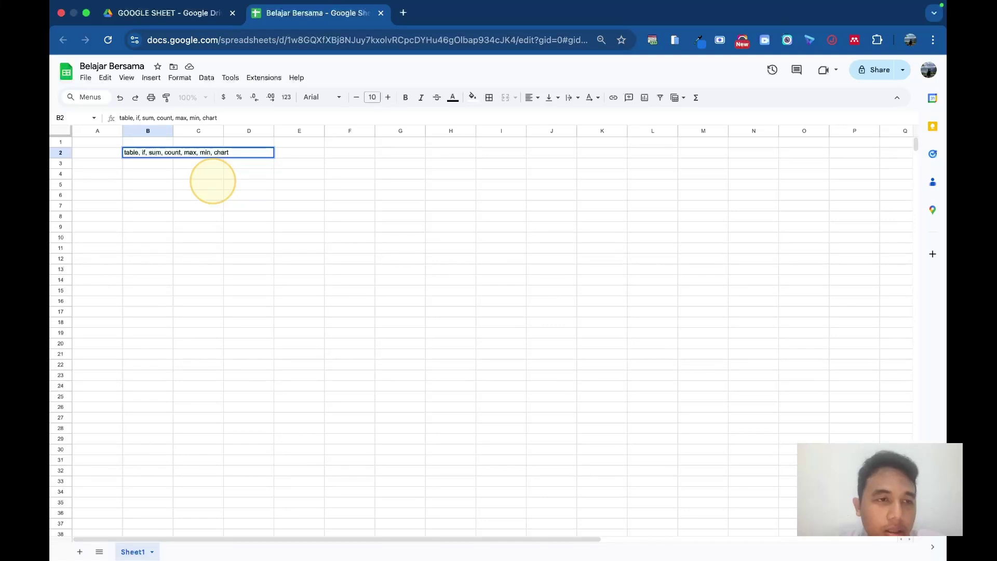
click(213, 182)
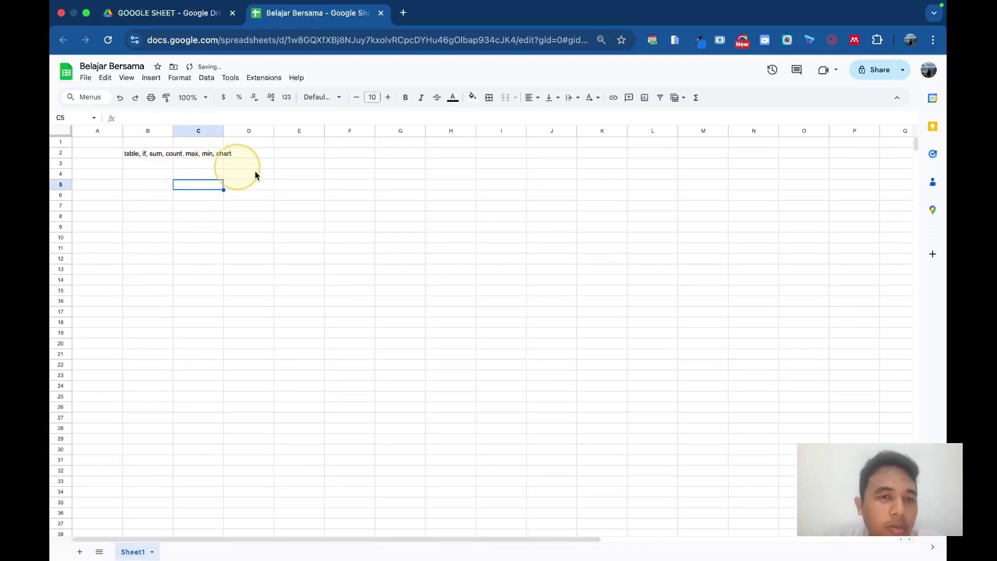
Clear the contents of the whole sheet and leave cell E6 selected
click(300, 200)
key(ctrl+a)
key(Delete)
click(300, 201)
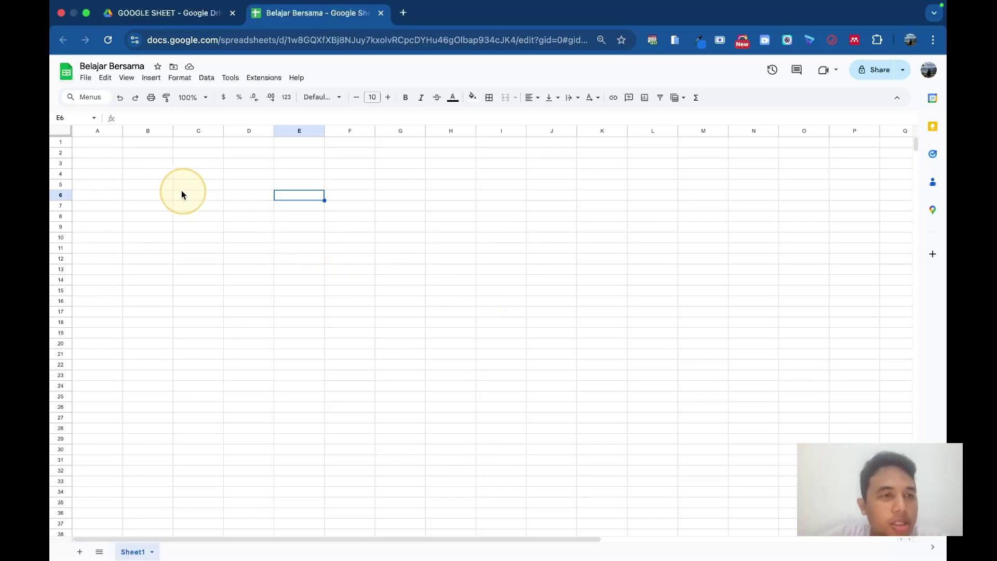
Narrow column A to about a third of its original width
drag(122, 132, 90, 131)
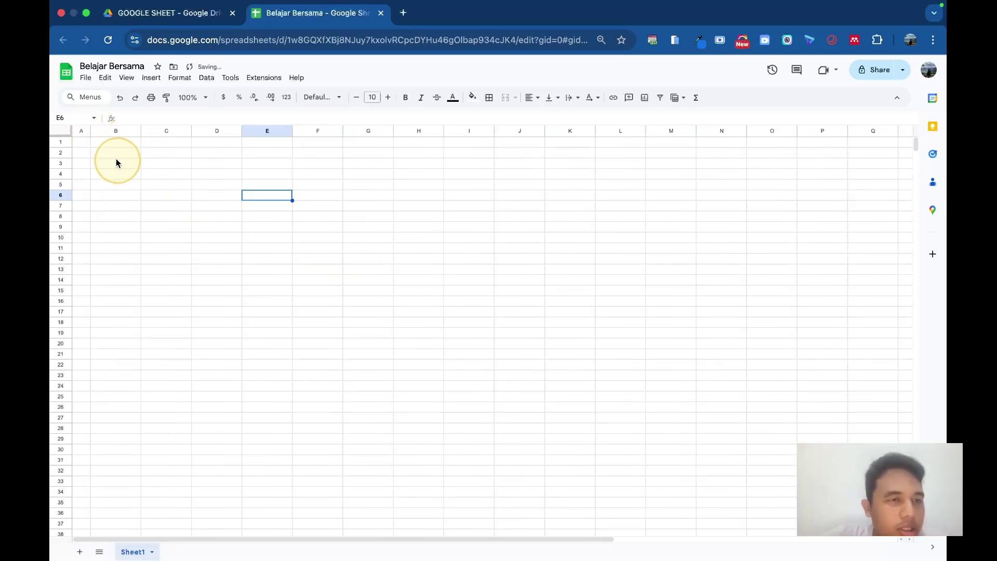
Enter the column header "Nomor" in cell B2
click(113, 155)
text(Nomor)
key(Tab)
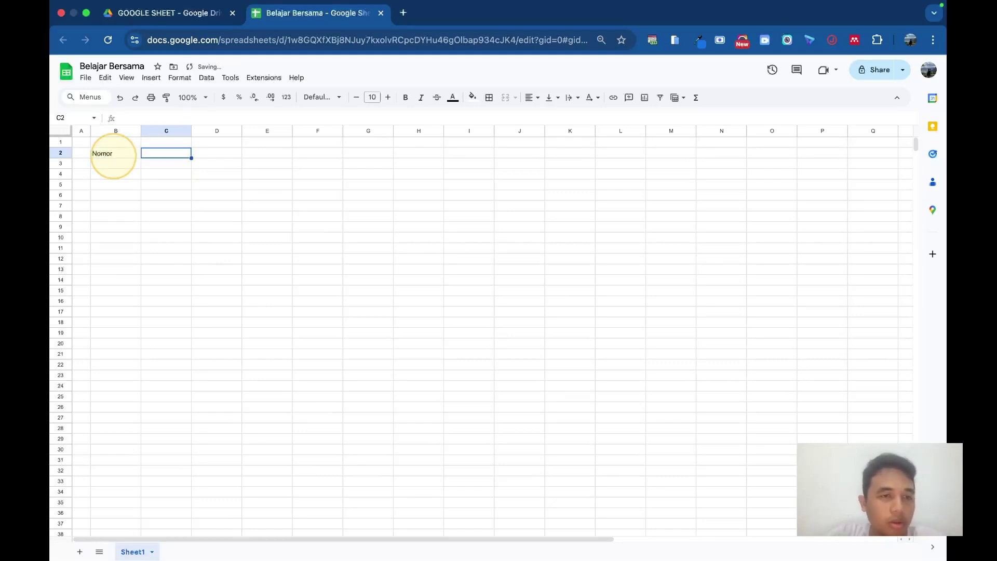
Try "Nama" and then "Kampus" as the column header in cell C2
key(Return)
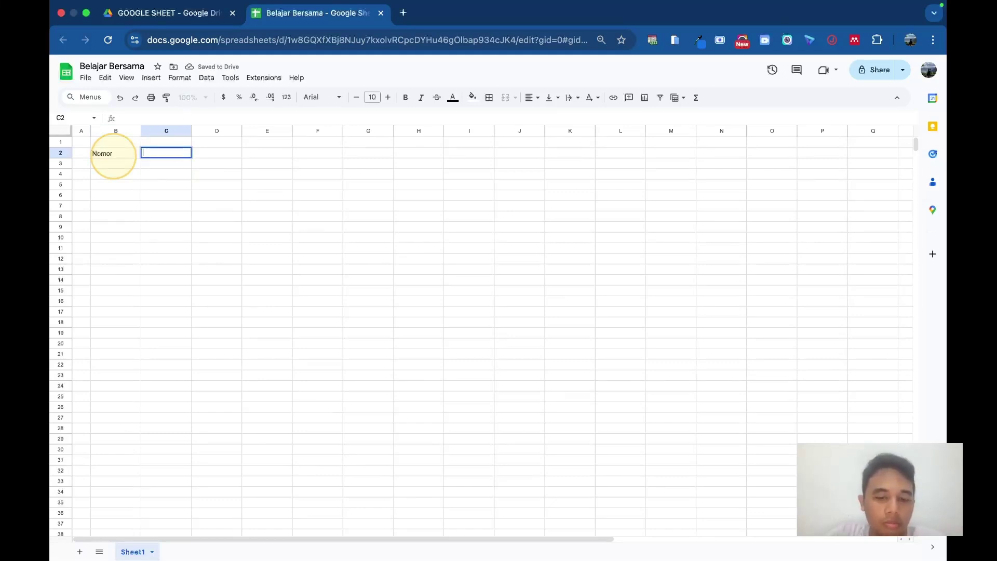
text(Nama)
key(Tab)
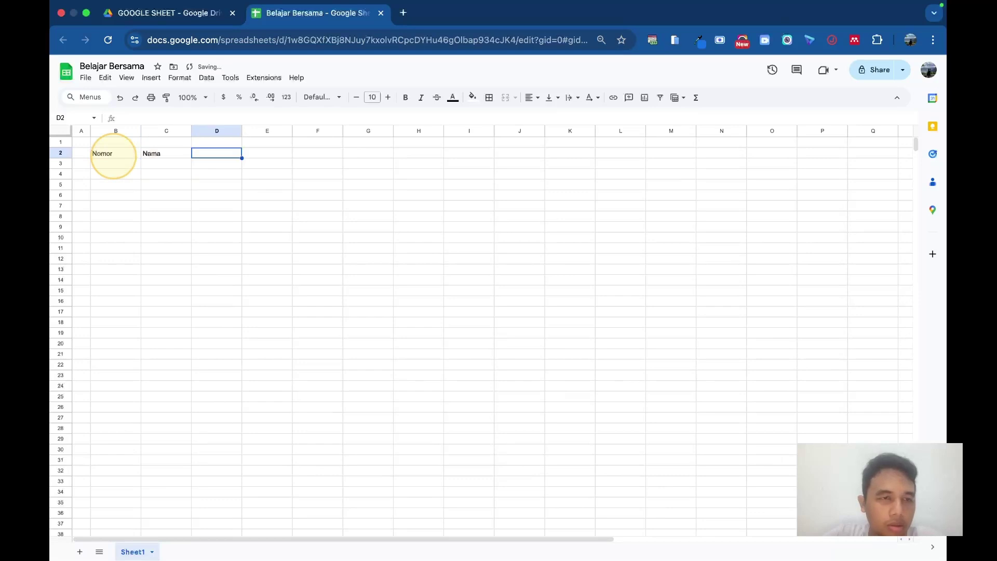
text(K)
key(Escape)
key(Left)
text(Kampus)
key(Tab)
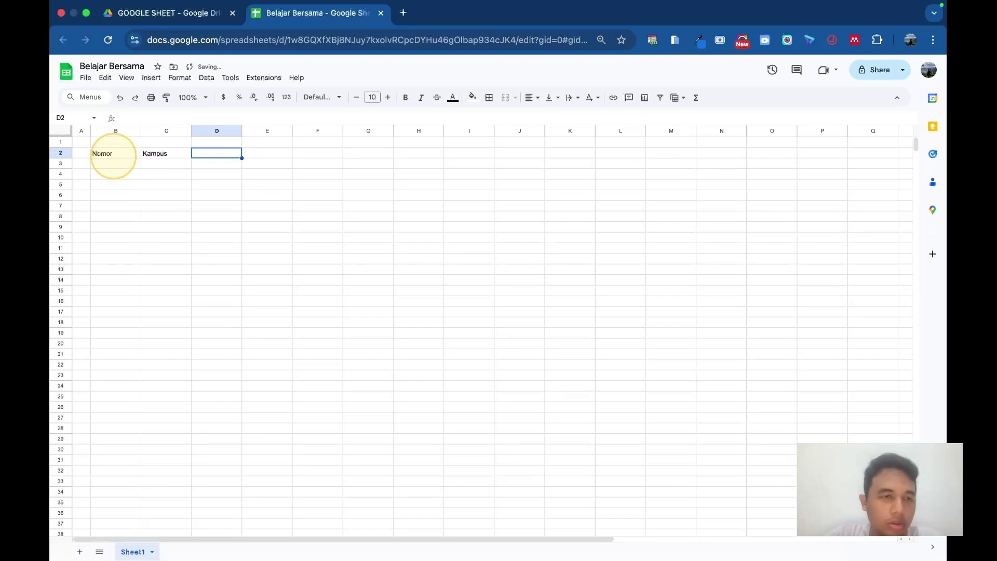
Replace the column header in cell C2 with "NIM"
key(Left)
key(Return)
key(BackSpace)
key(BackSpace)
key(BackSpace)
key(BackSpace)
key(BackSpace)
key(BackSpace)
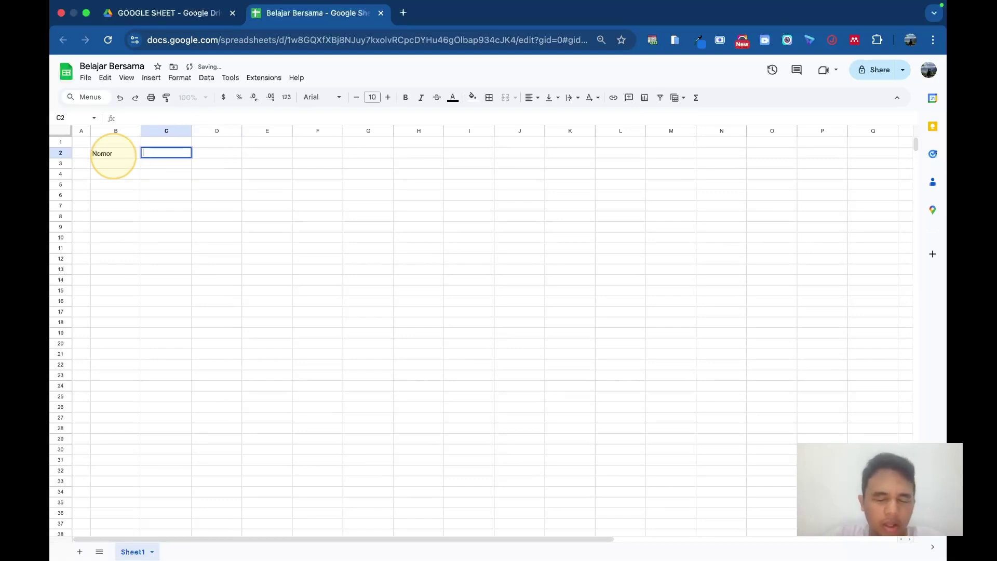
text(NIM)
key(Tab)
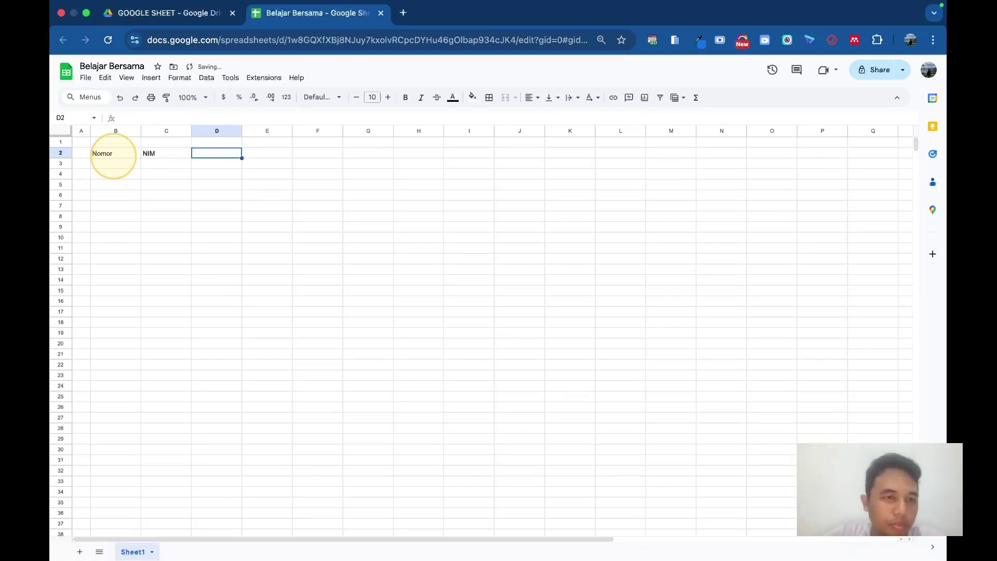
Enter the column headers "Nama", "Kampus" and "Keterangan" in cells D2, E2 and F2
text(Nama Kam)
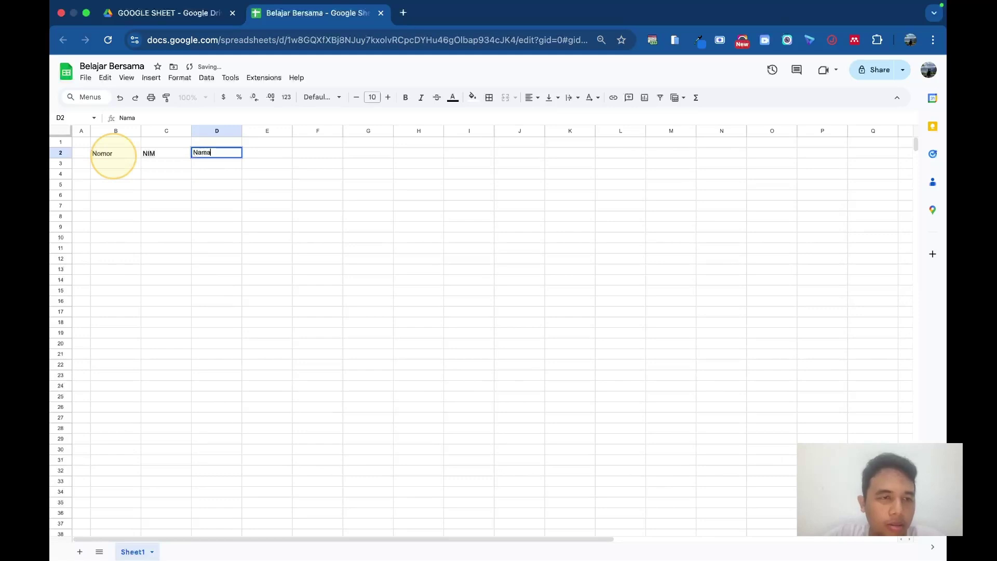
key(BackSpace)
key(BackSpace)
key(BackSpace)
key(BackSpace)
key(Tab)
text(Kampus)
key(Tab)
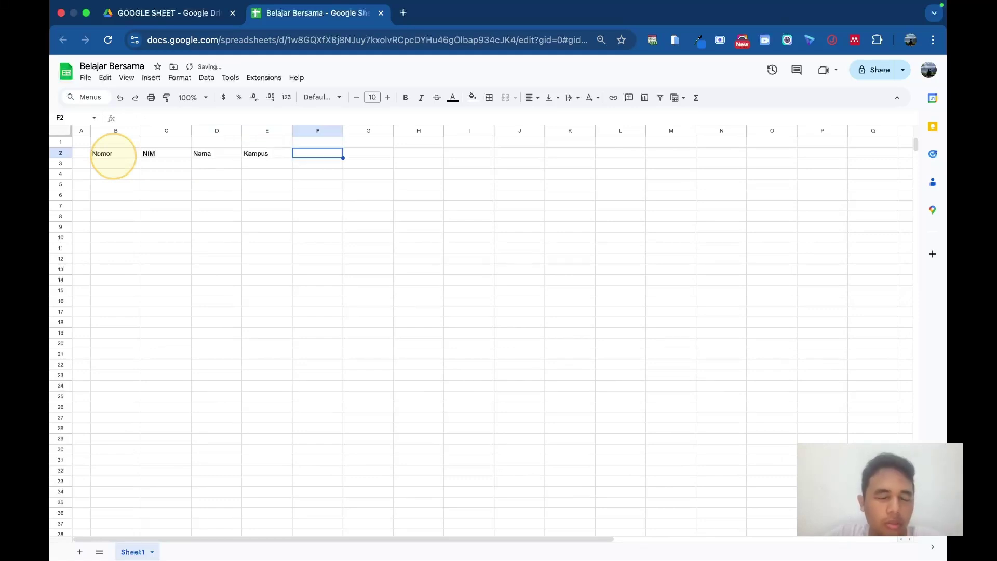
text(Keterangan)
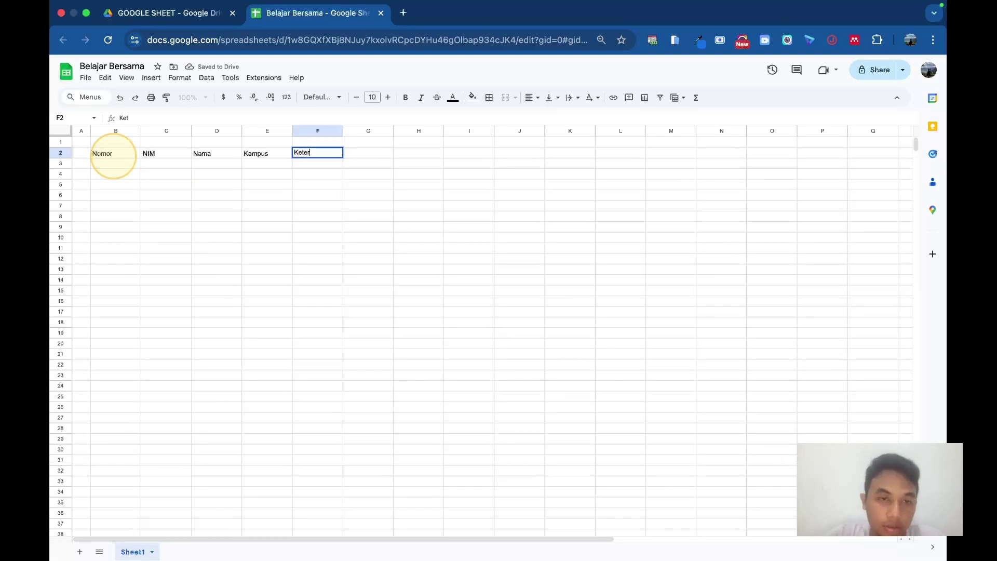
key(Return)
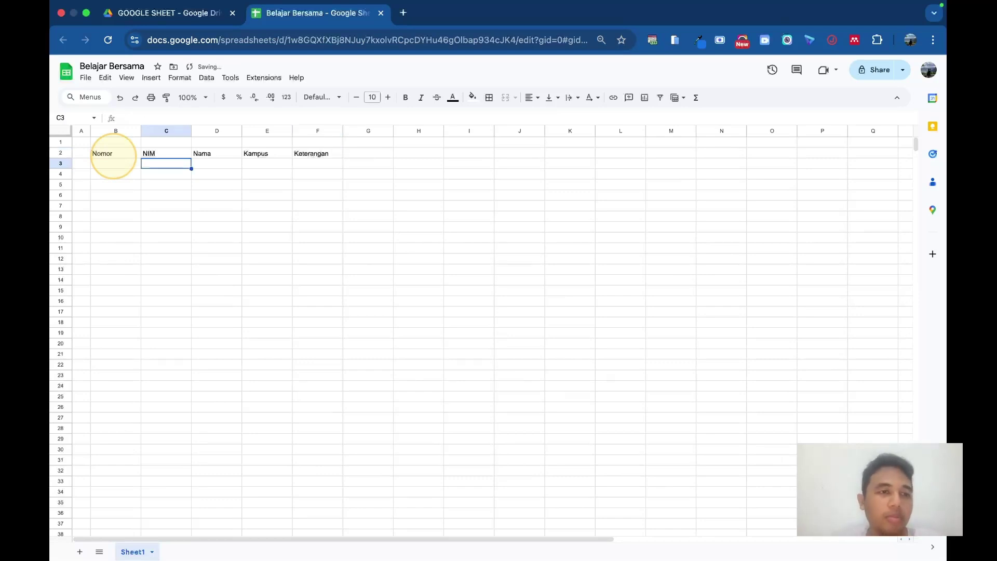
Enter 1 and 2 in B3 and B4 and extend the number series down to B7
click(111, 164)
text(1)
key(Return)
text(2)
click(115, 165)
drag(115, 166, 126, 176)
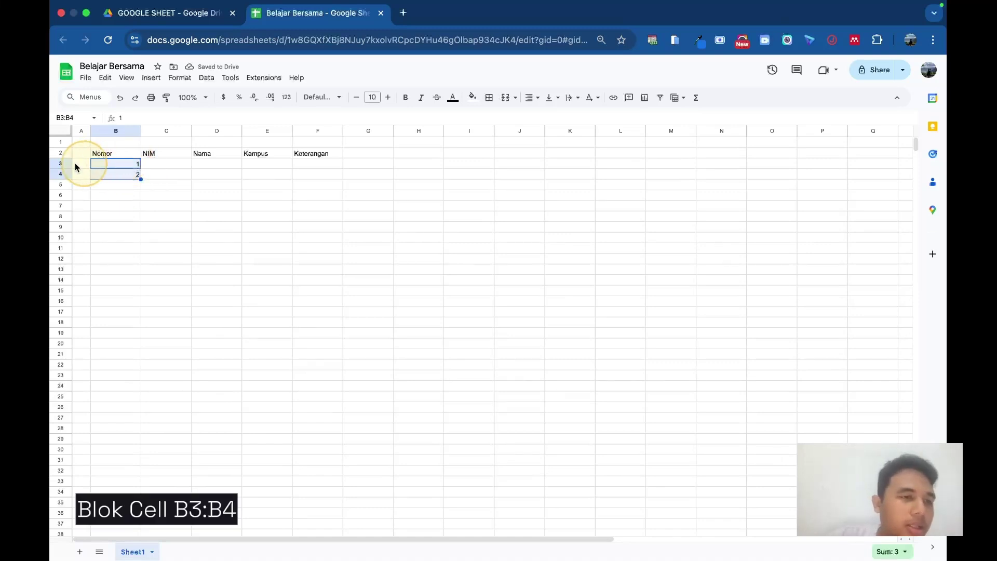
key(ctrl+z)
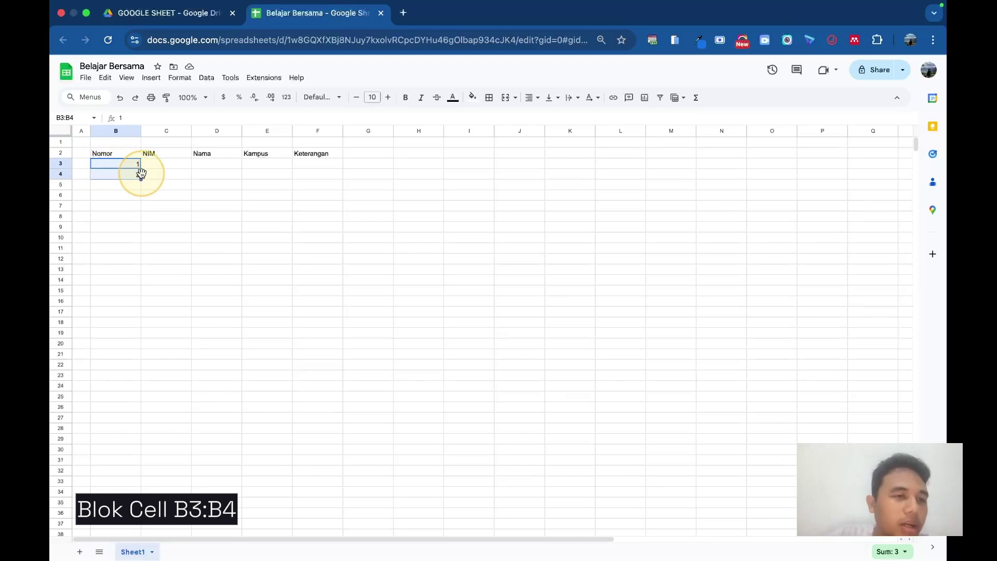
drag(141, 175, 146, 209)
click(167, 205)
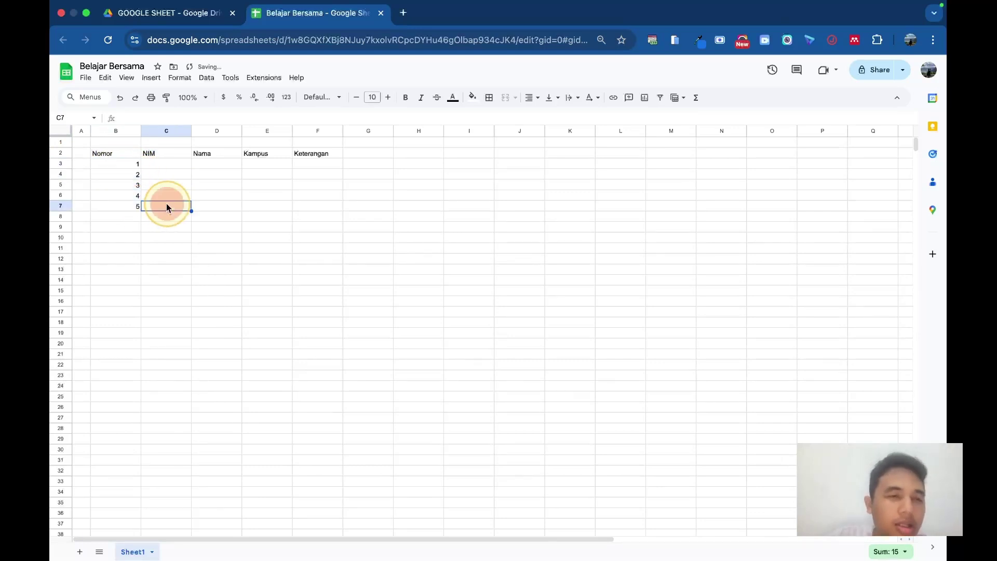
Enter the first two student ID codes in C3 and C4 and extend the series down to C7
click(156, 165)
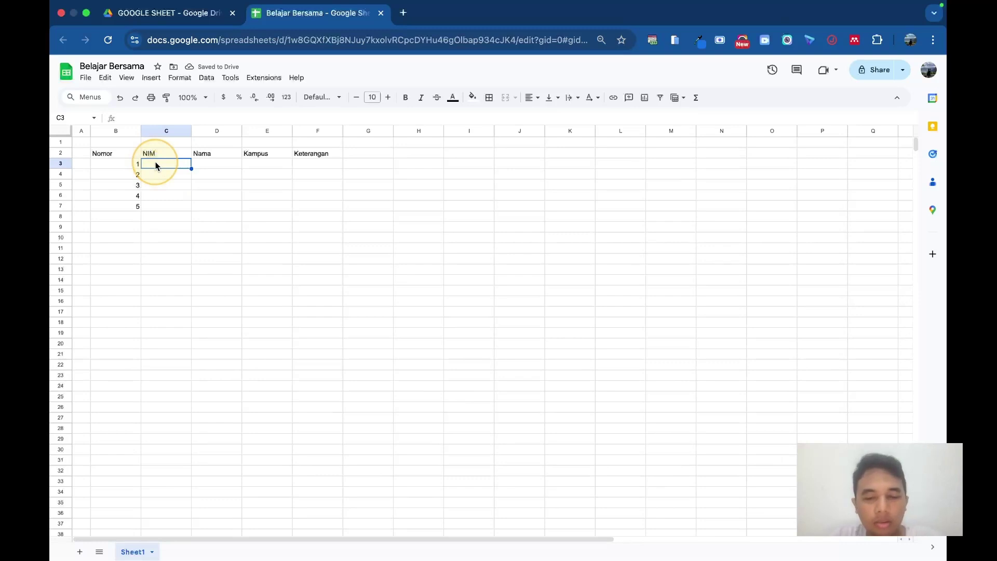
text(00)
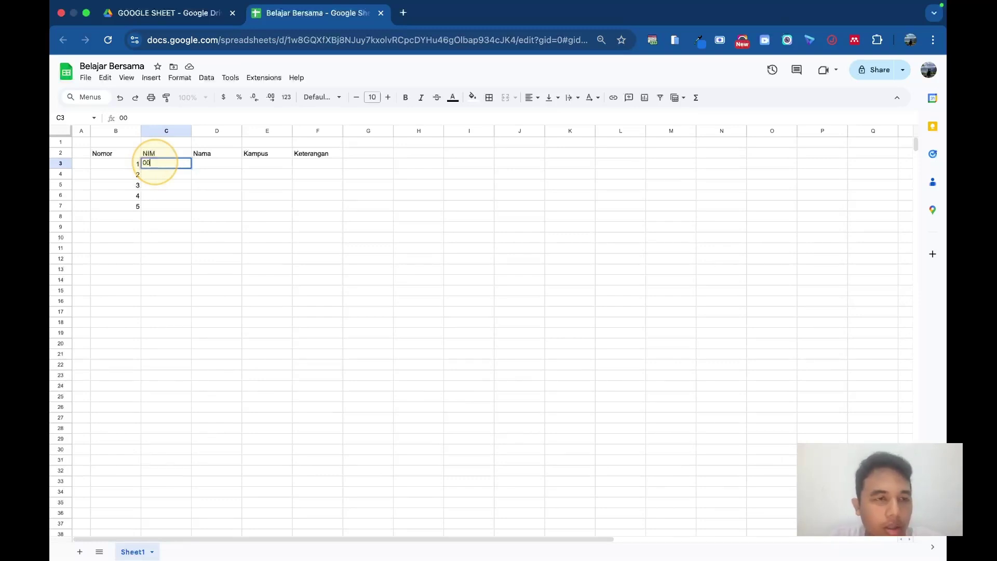
text(A1)
key(Return)
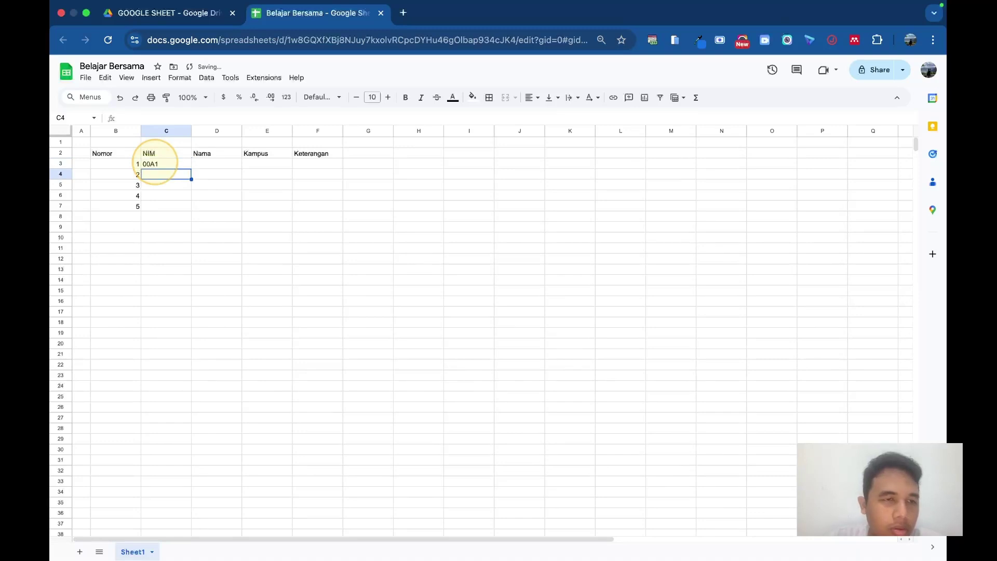
text(00A2)
key(Return)
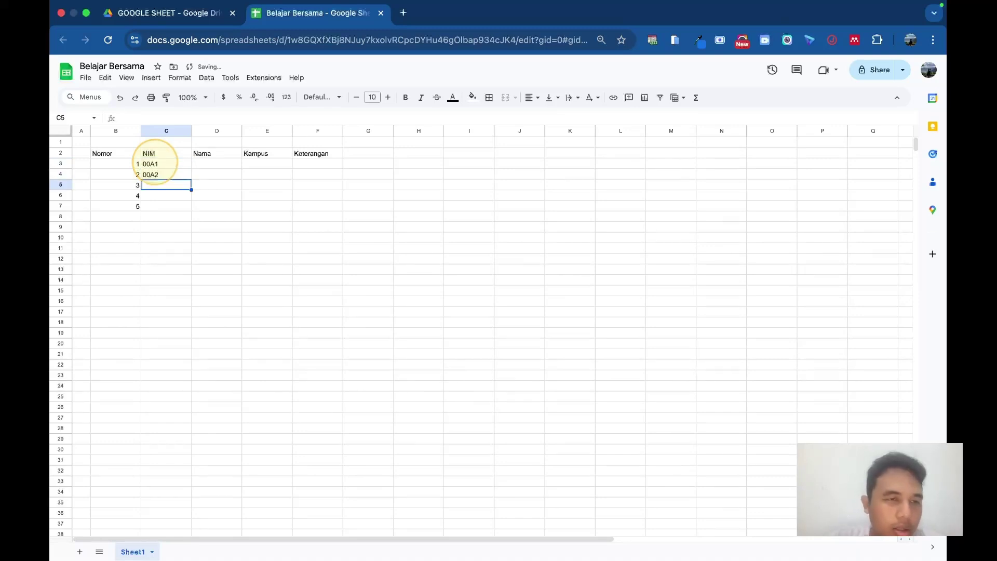
drag(156, 163, 193, 208)
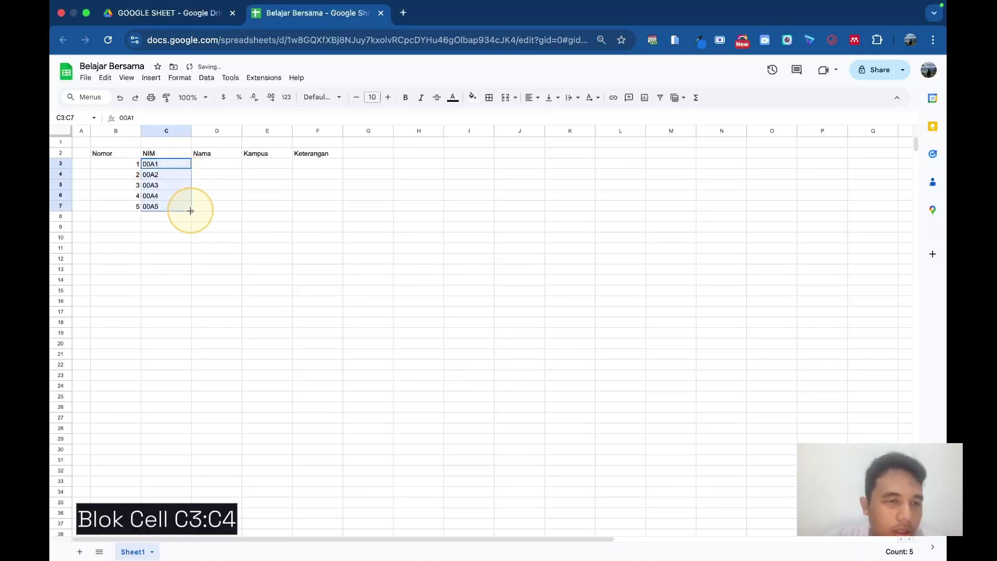
Enter the first four students' names in cells D3 to D6 of the Nama column
click(211, 168)
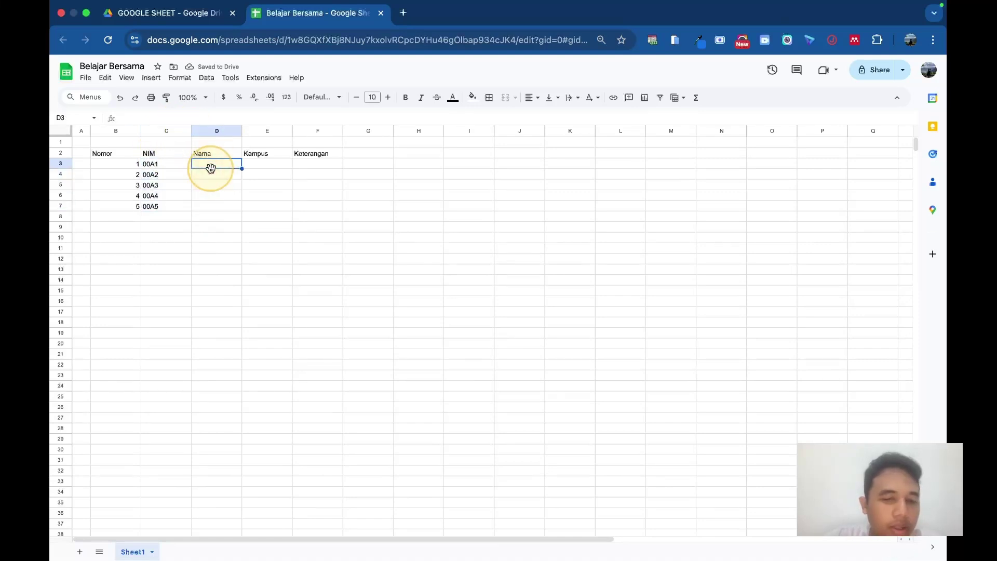
text(A1)
key(BackSpace)
key(BackSpace)
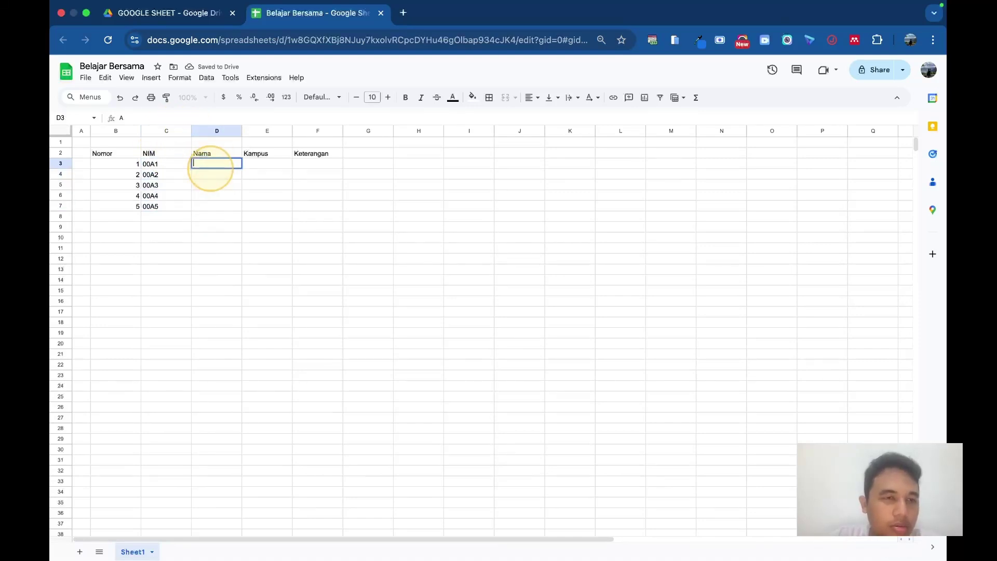
text(A1)
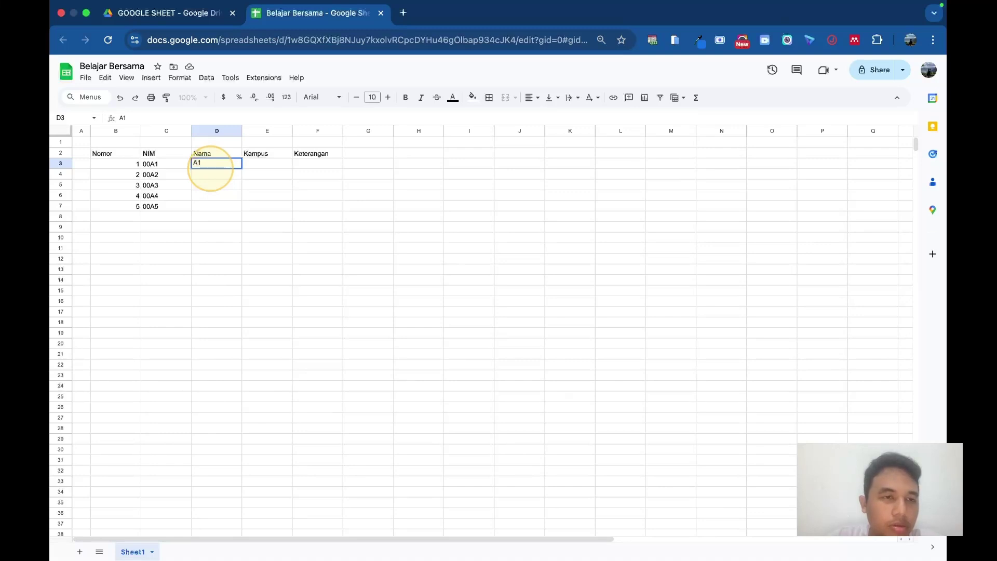
text(Jaka)
key(Return)
text(Tirta)
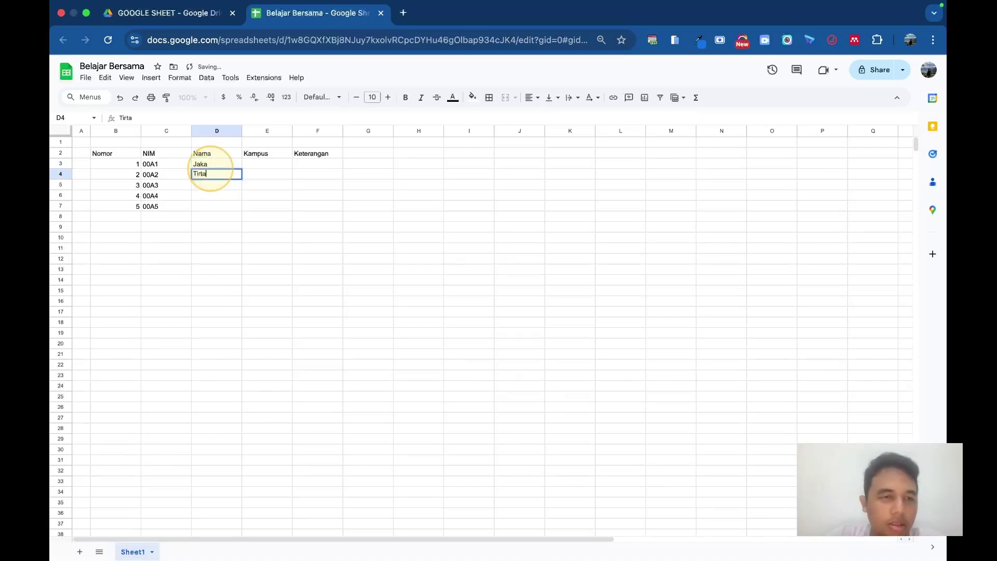
key(Return)
text(Samudra)
key(Return)
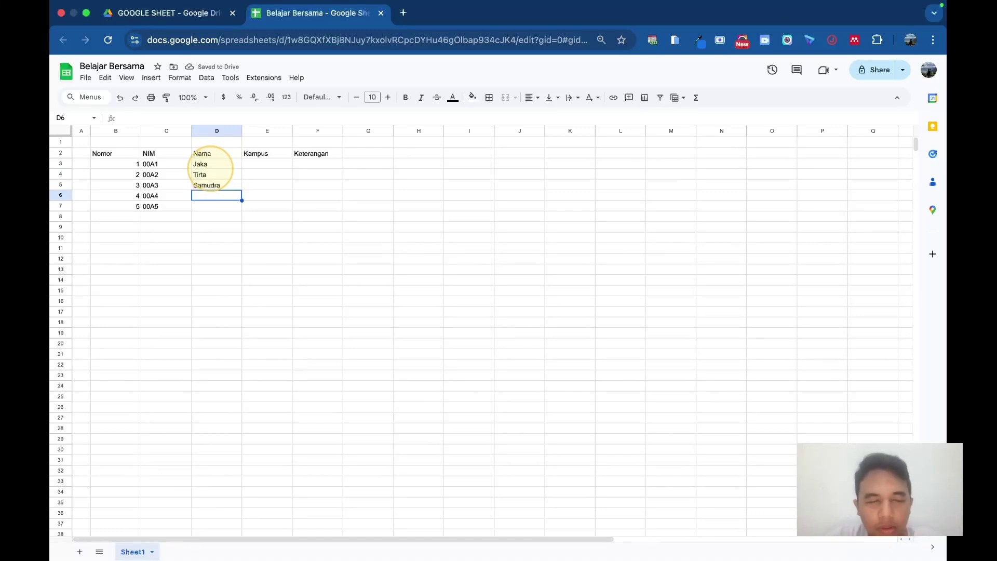
text(Jeck)
key(Return)
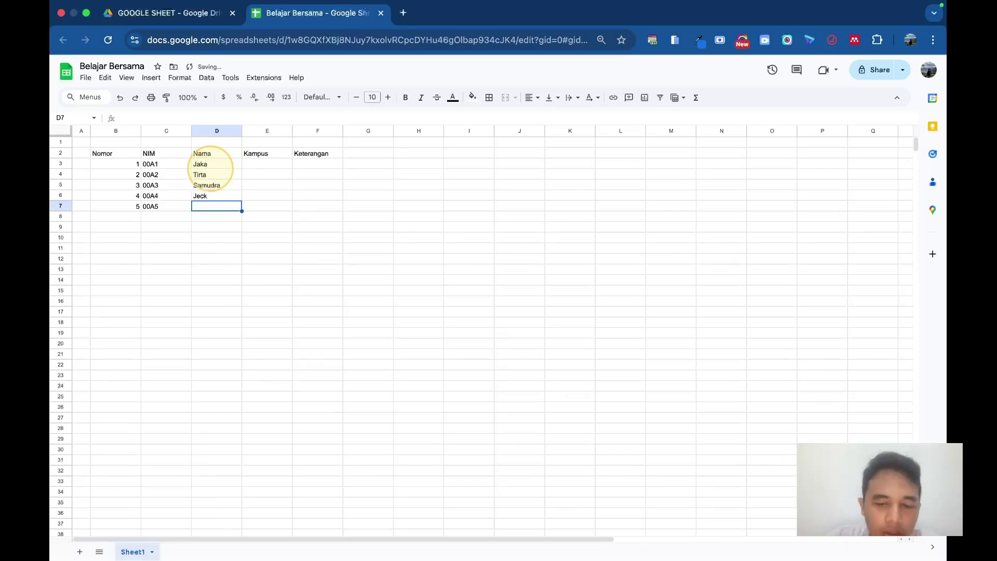
Enter the fifth student's name in cell D7
text(TirMudra)
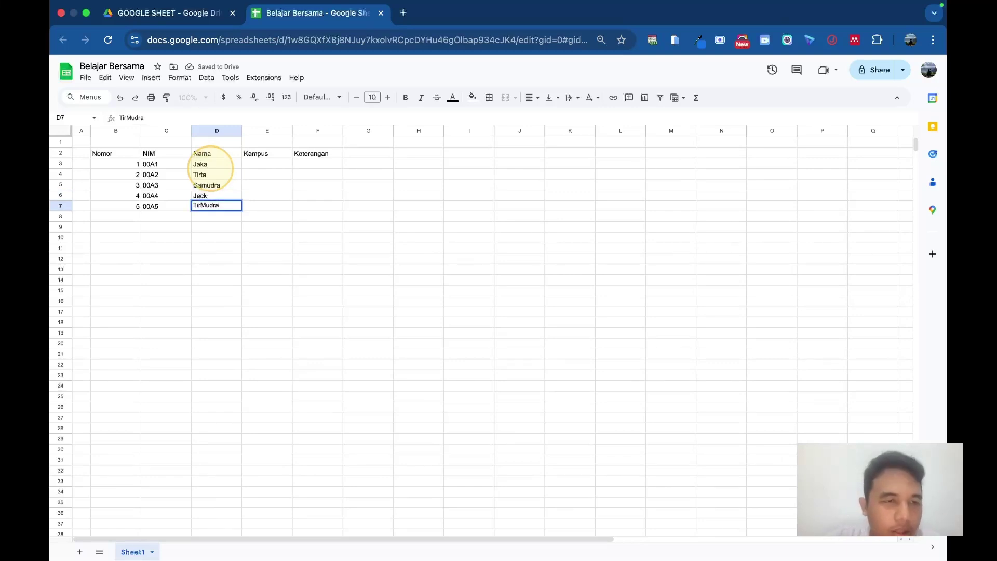
key(BackSpace)
key(BackSpace)
key(BackSpace)
key(BackSpace)
key(BackSpace)
text(amnu)
key(BackSpace)
key(BackSpace)
text(uda)
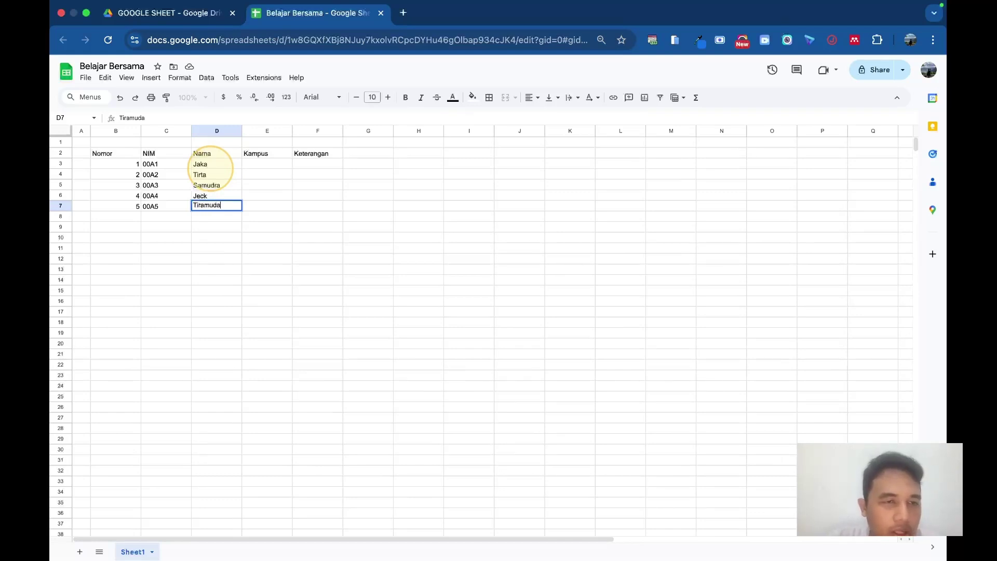
key(Return)
Enter "Universitas Medan" in E3 and "Universitas Jawa" in E4 under the Kampus header
click(266, 195)
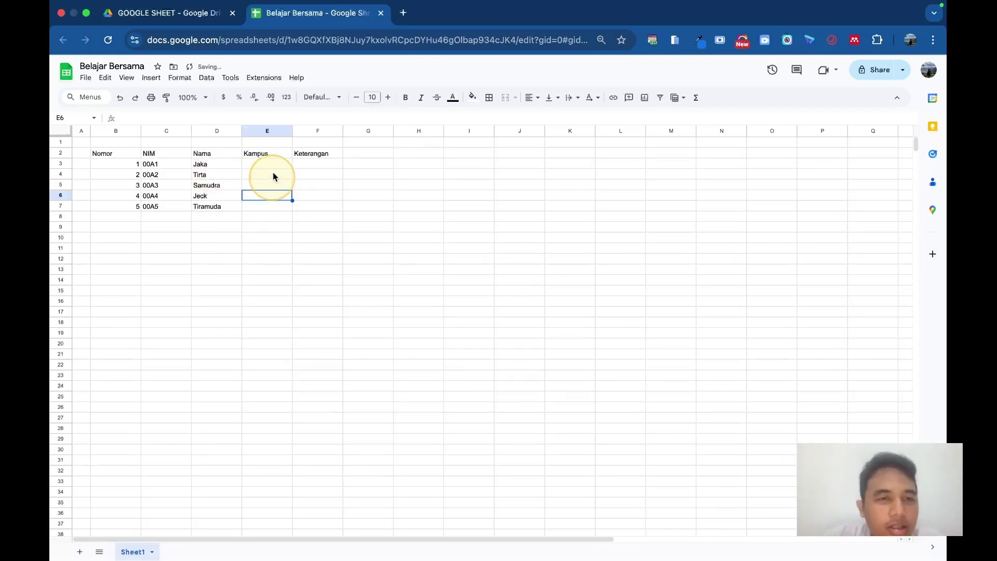
click(269, 165)
text(Universitas Medan)
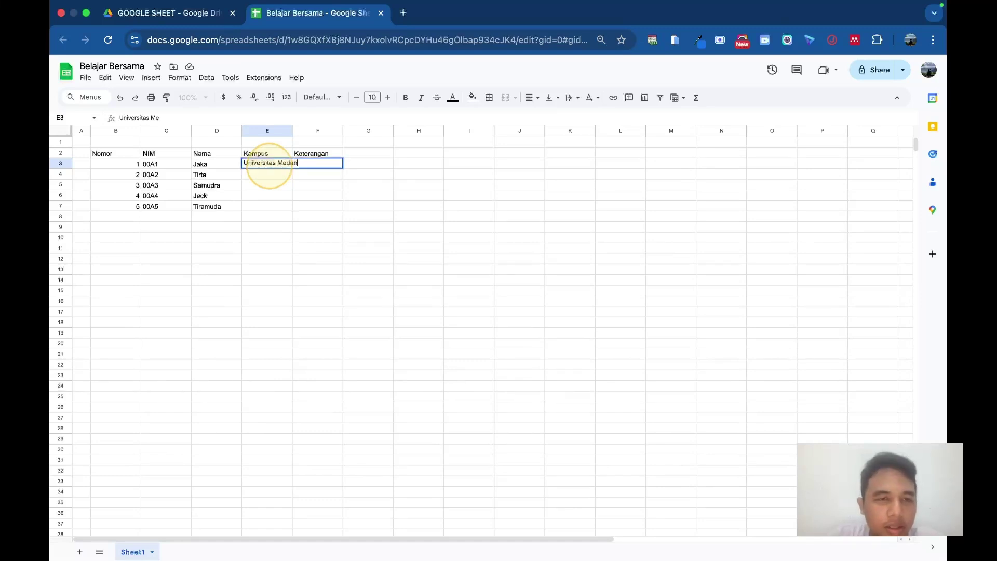
key(Return)
text(Universitas )
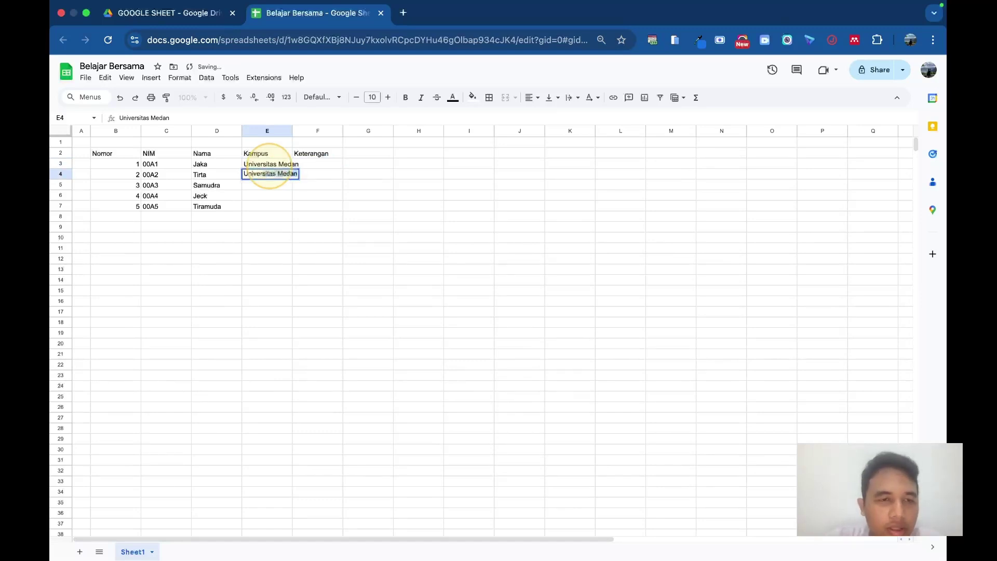
text(Medan)
key(BackSpace)
key(BackSpace)
key(BackSpace)
key(BackSpace)
key(BackSpace)
text(Jawa)
key(Return)
Enter "Unviersitas Kalimantan", "Universitas Sulawesi" and "Universitas Papua" in cells E5, E6 and E7
text(Unvier)
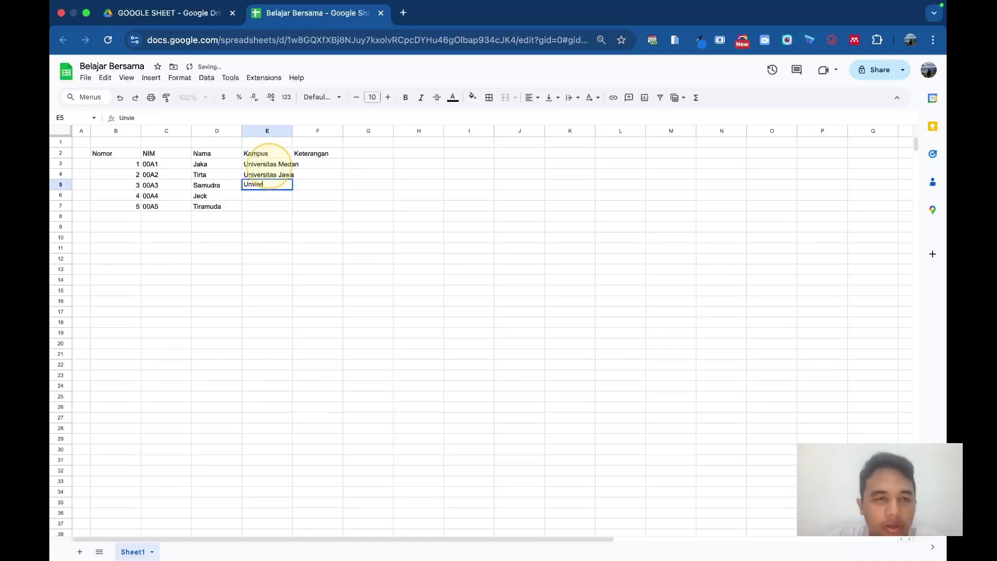
text(sitas Kalimantan)
key(Return)
text(Universitas SUla)
key(BackSpace)
text(ulawe)
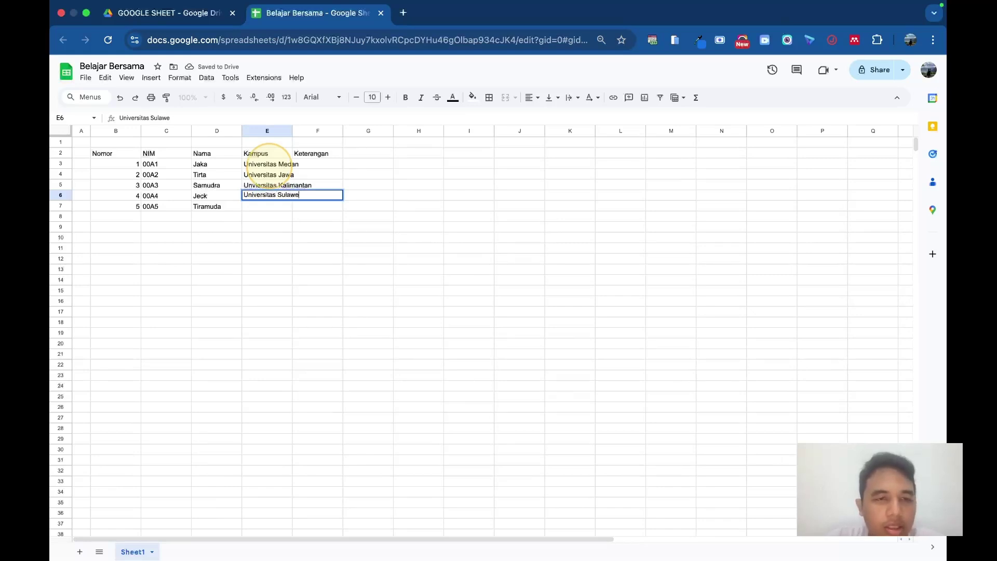
text(si)
key(Return)
text(Universitas Papua)
key(Return)
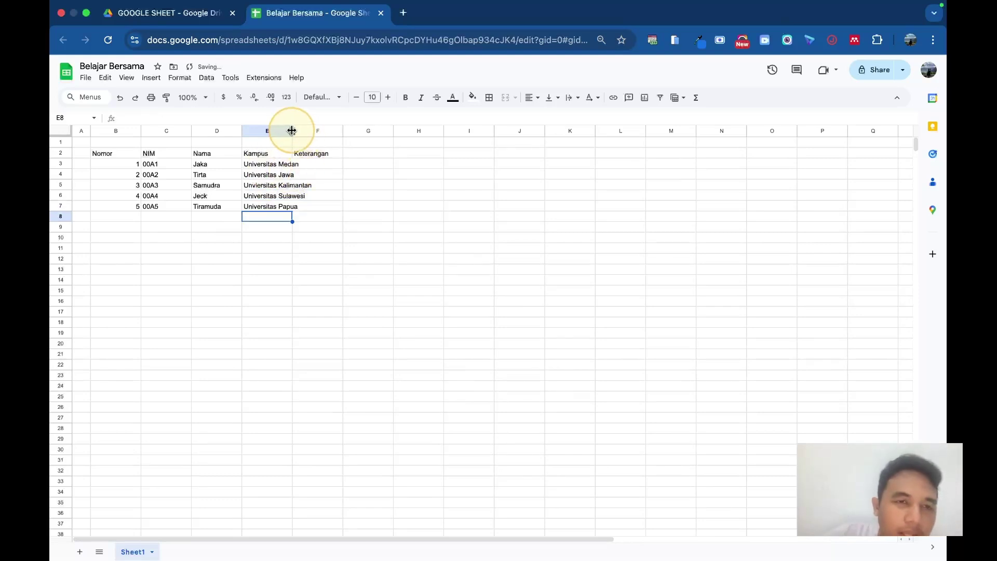
Widen column E so the full university names fit inside the Kampus column
drag(292, 131, 292, 130)
drag(313, 130, 322, 130)
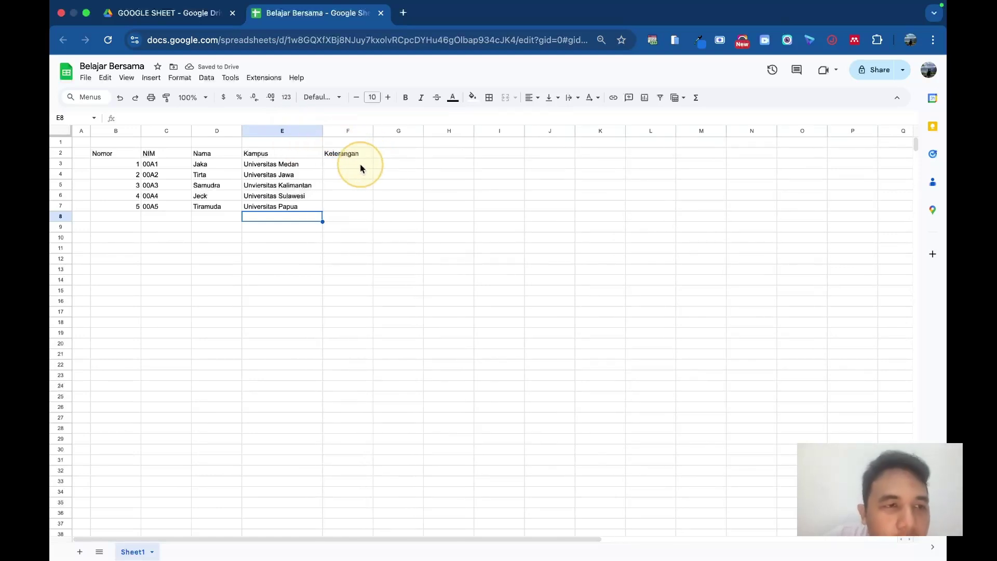
click(61, 164)
click(119, 185)
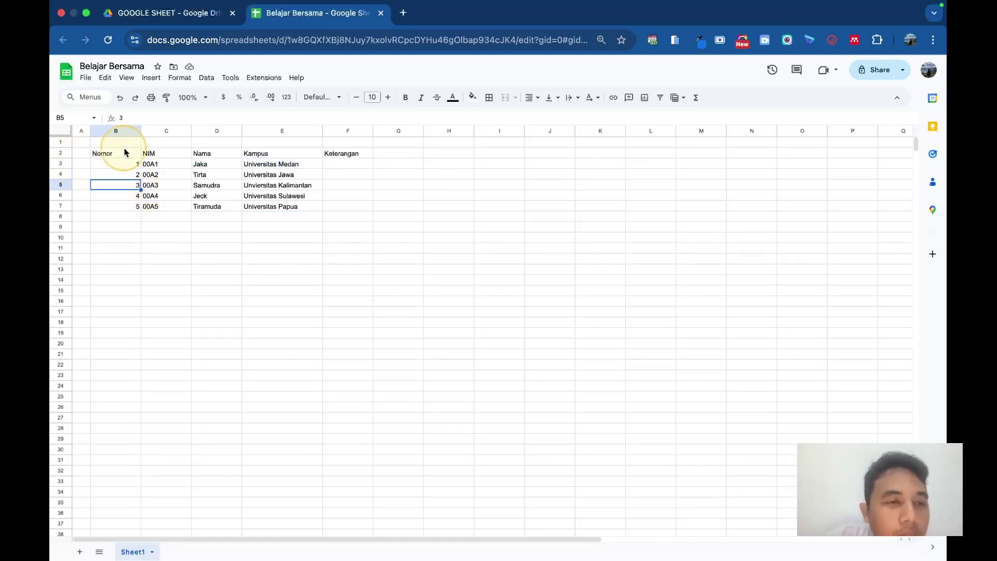
click(123, 165)
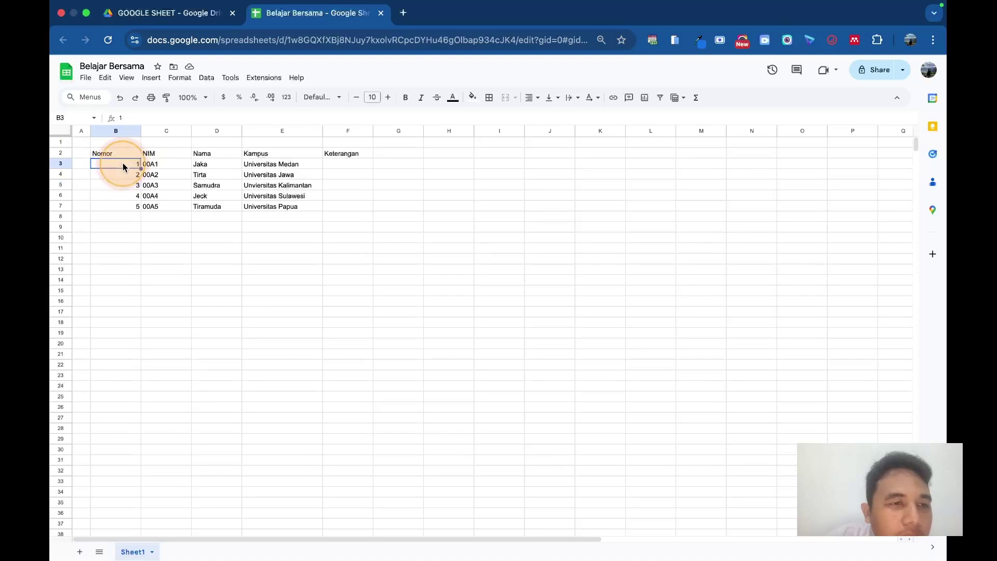
right_click(61, 164)
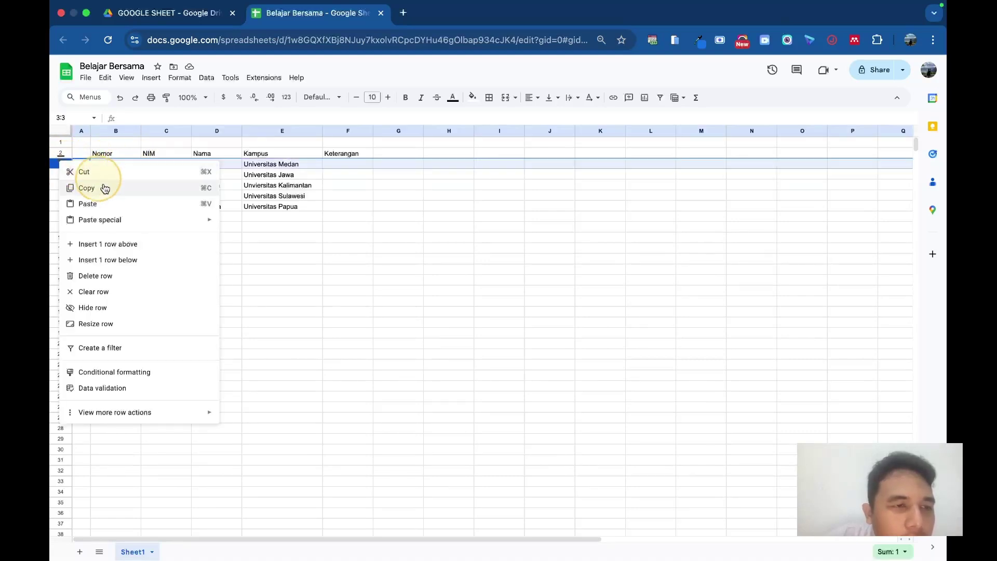
click(127, 261)
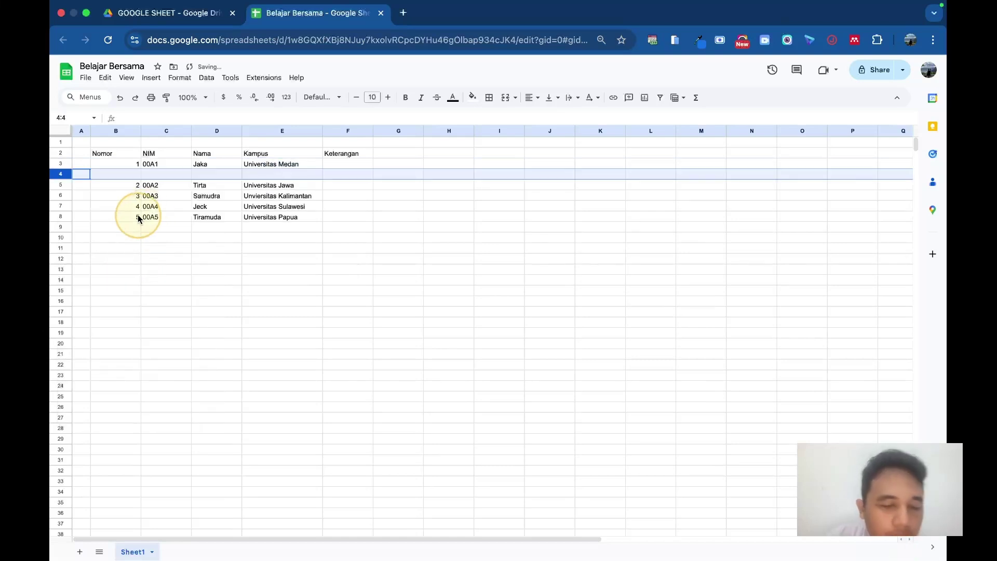
key(super+z)
Insert one empty row above row 3, between the header row and the first student record
right_click(62, 164)
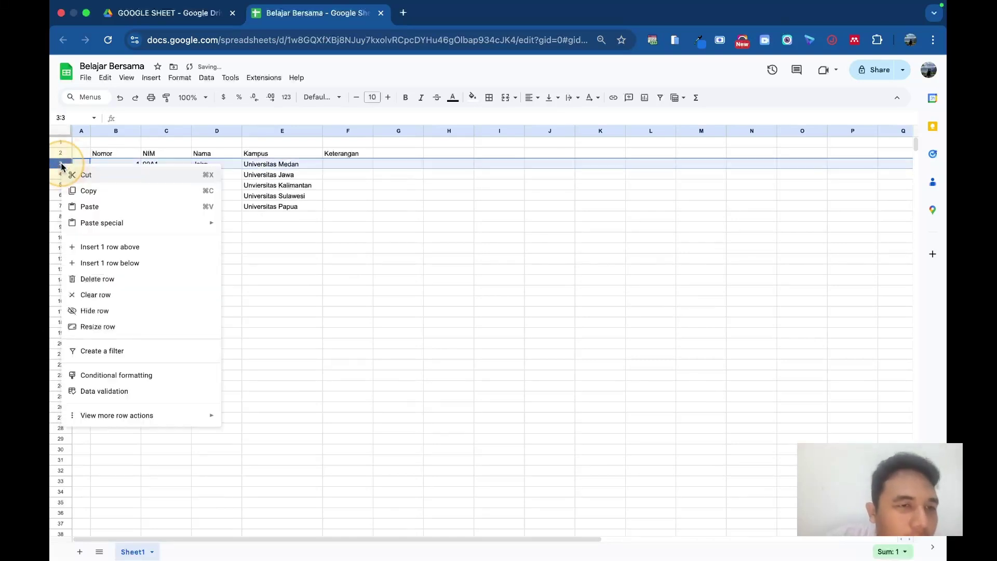
click(121, 248)
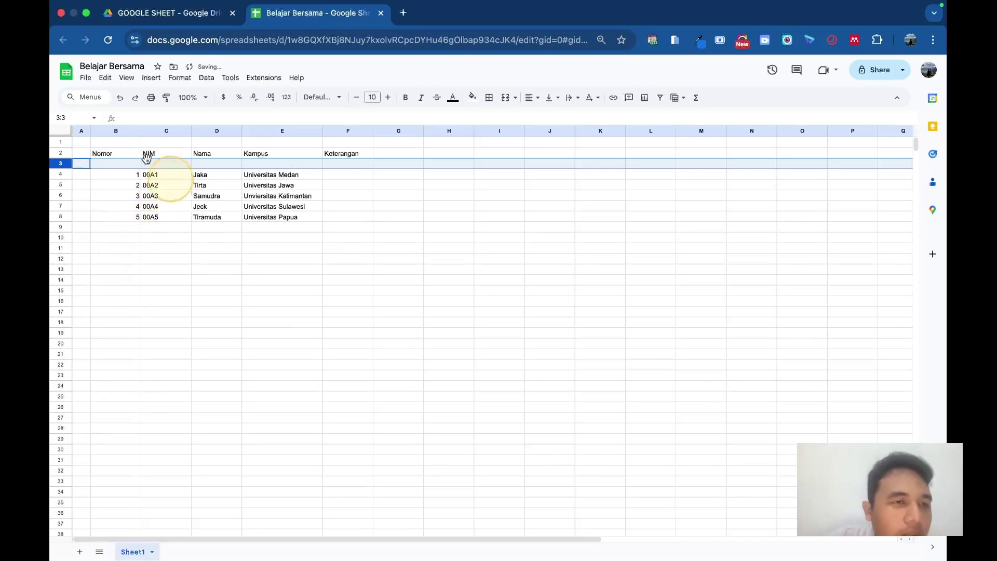
click(126, 166)
Enter the sub-headers "Nilai", "Huruf" and "Status" in cells F3, G3 and H3 under Keterangan
click(358, 166)
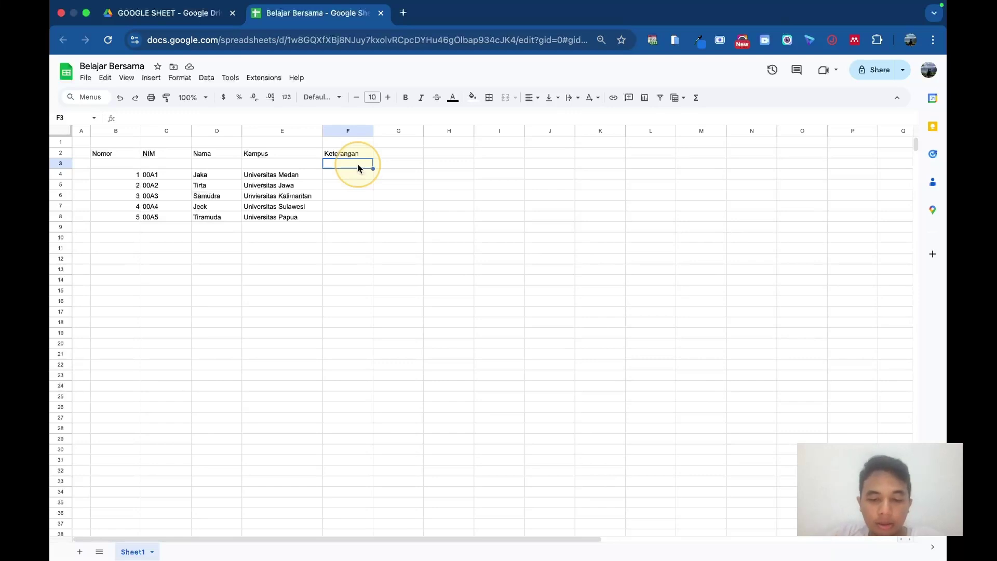
text(Nilai)
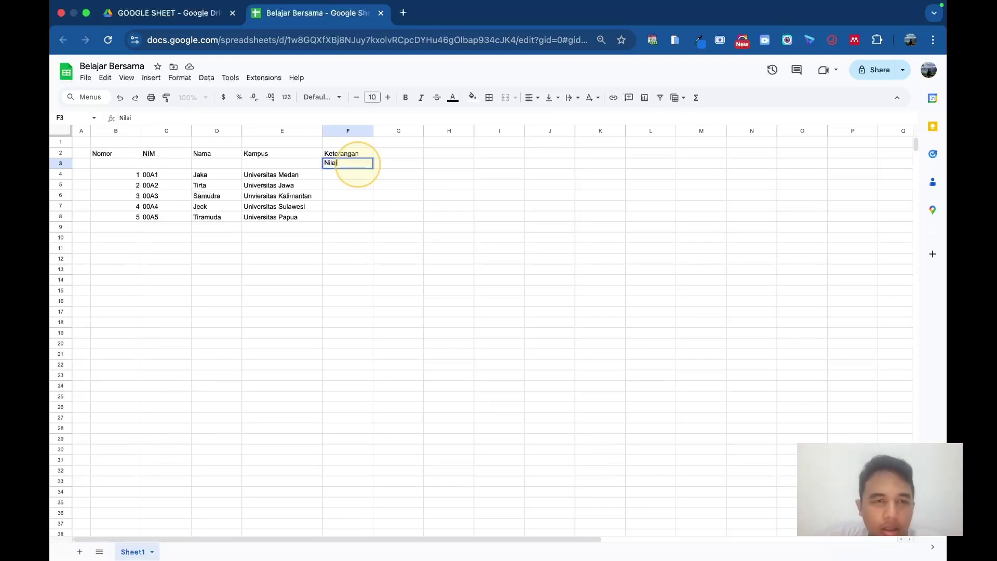
key(Tab)
text(Huruf)
key(Tab)
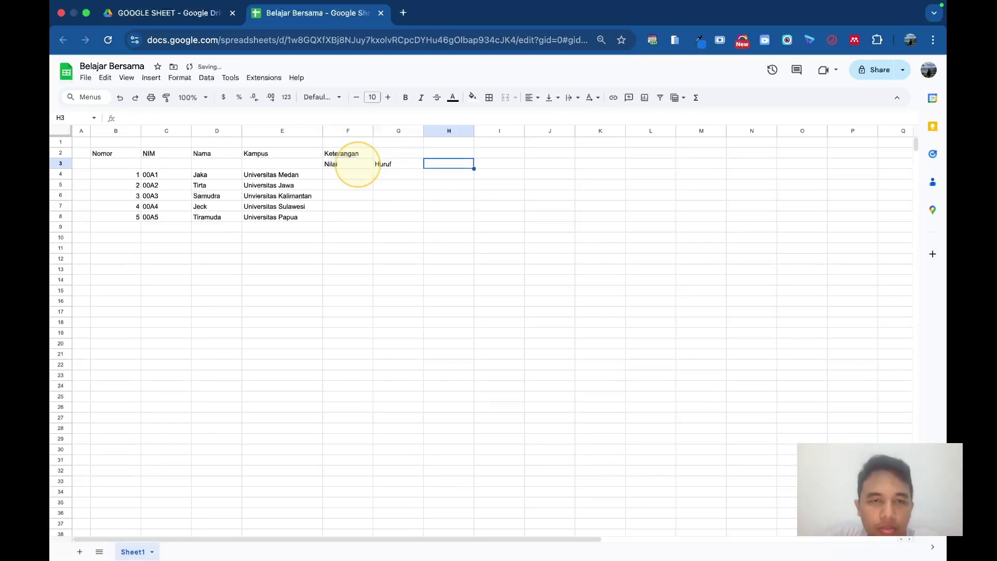
text(Status)
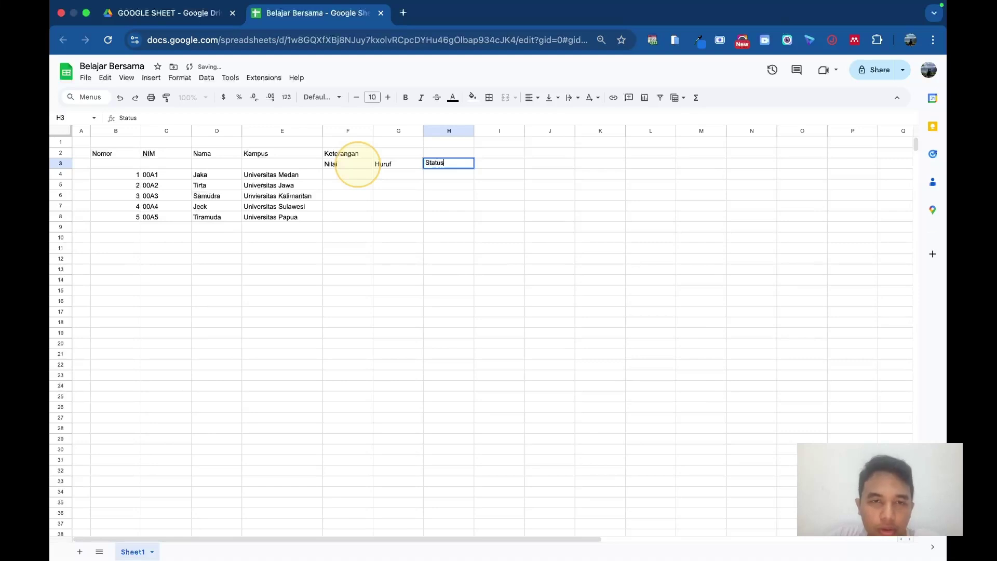
key(Return)
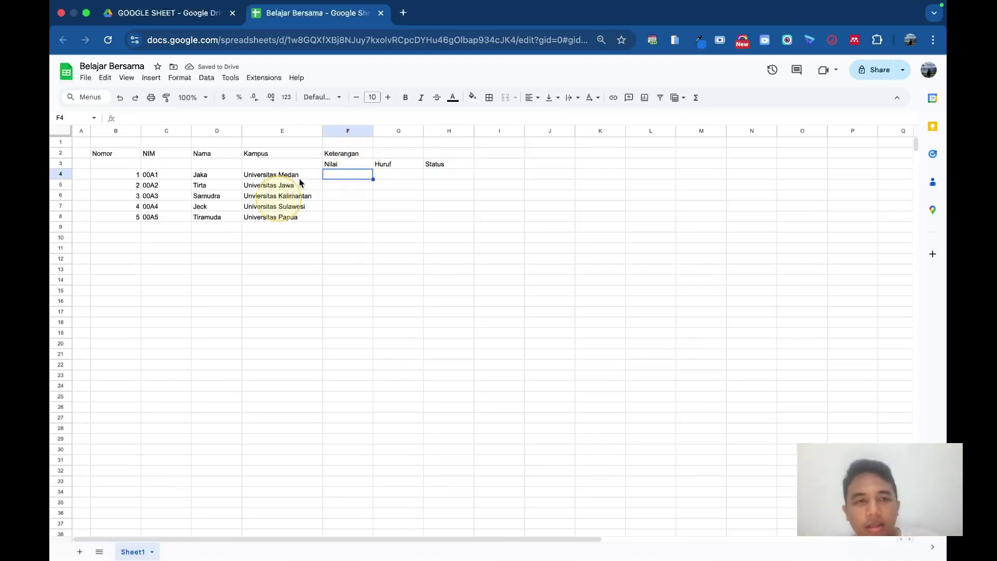
Center the contents of the table range B2:H8 horizontally and align them vertically to the middle
click(99, 153)
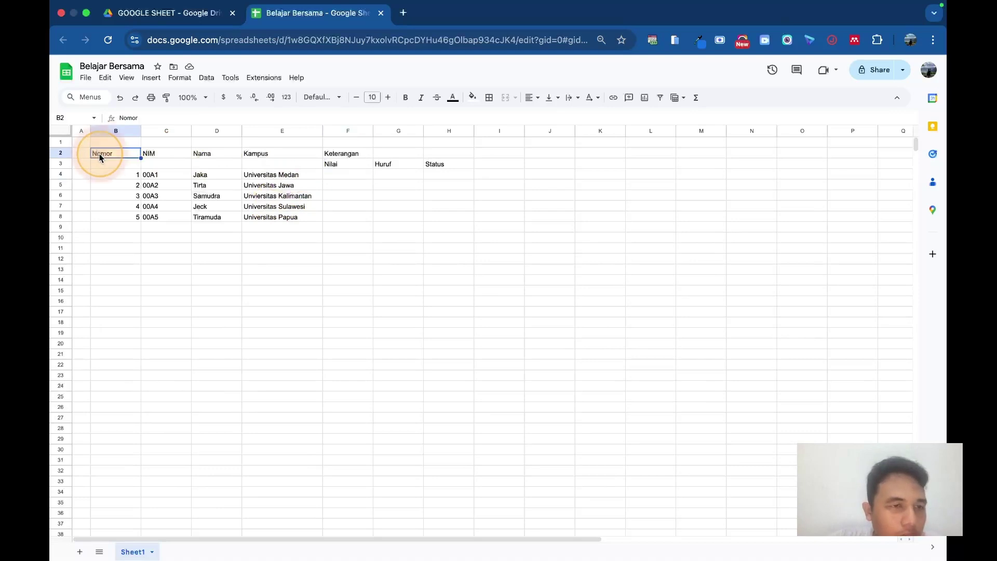
shift+click(444, 217)
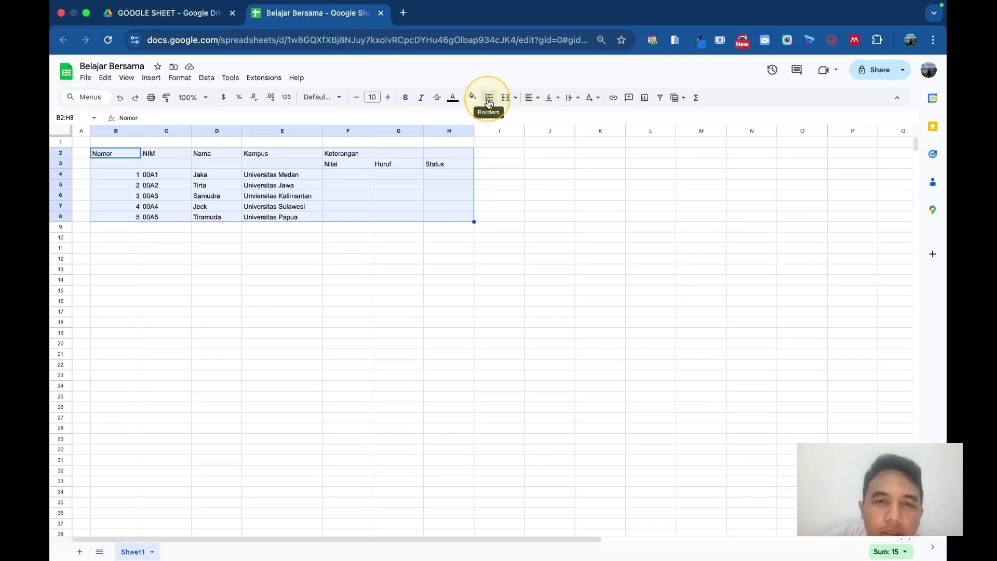
click(533, 98)
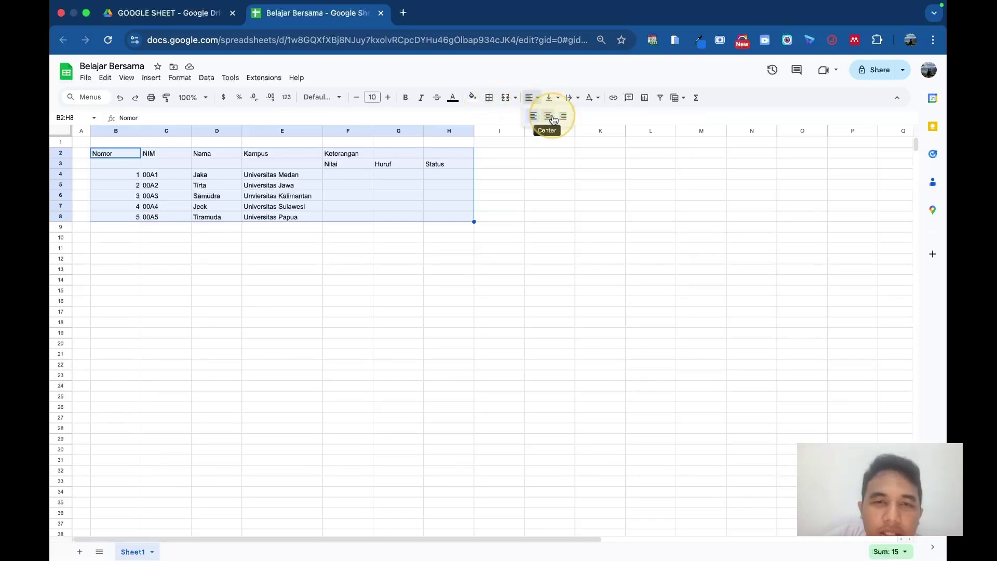
click(553, 117)
click(553, 97)
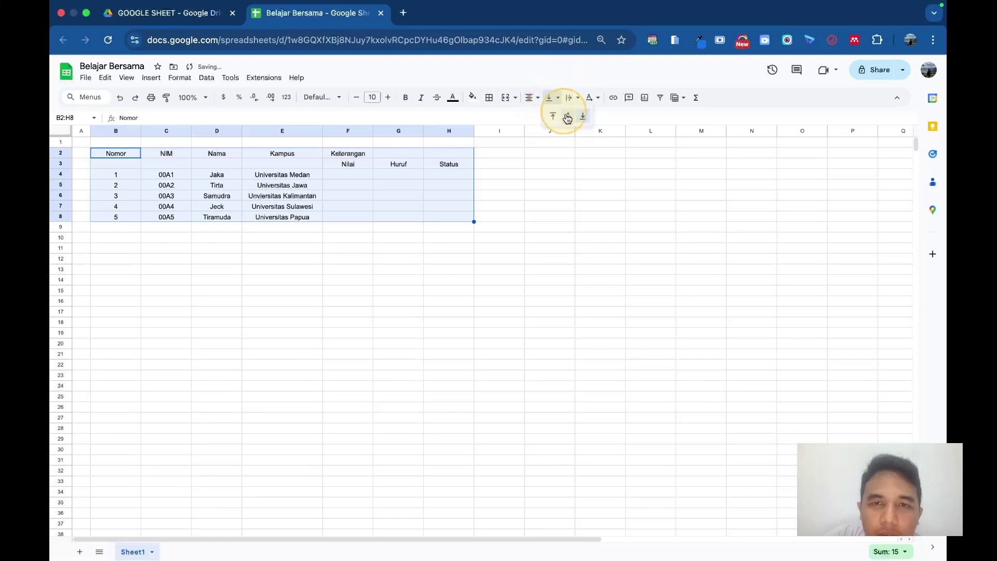
click(569, 118)
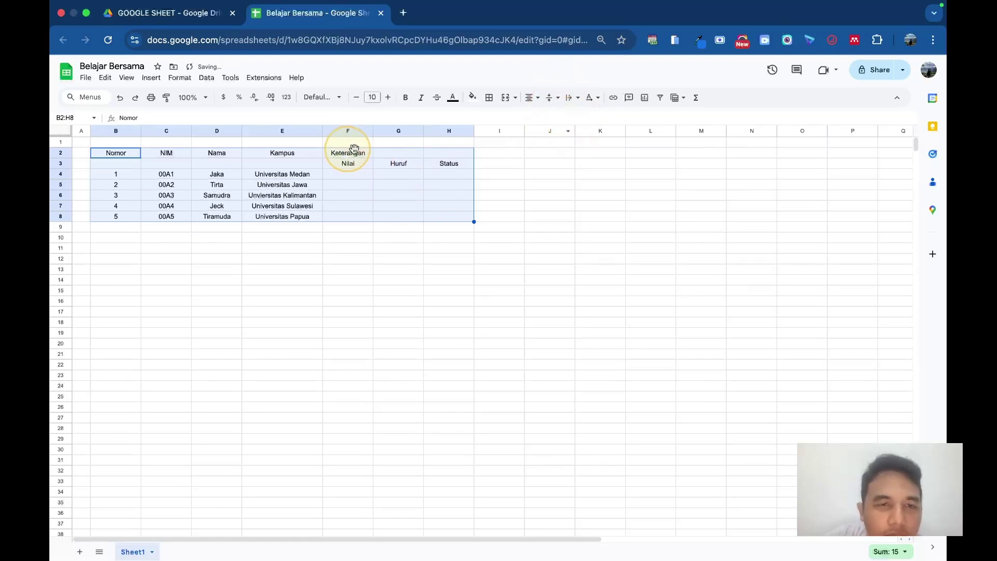
Apply all borders to the table range B2:H8
click(489, 98)
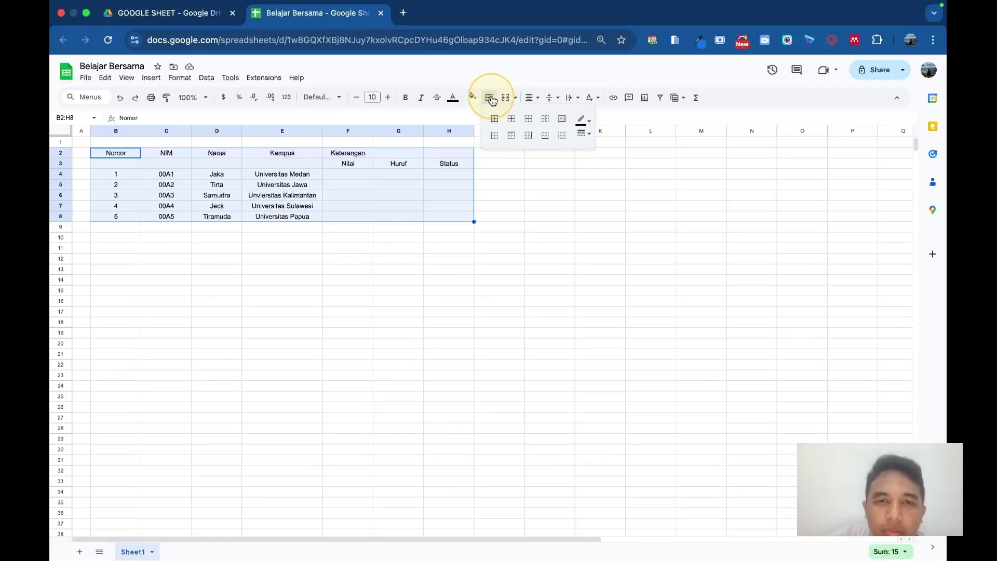
click(492, 98)
click(491, 99)
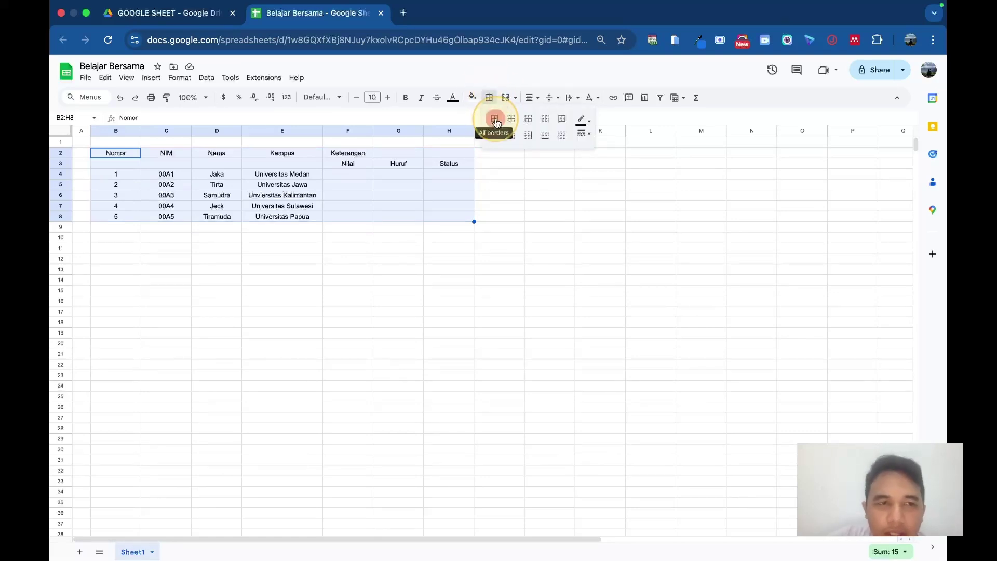
click(495, 120)
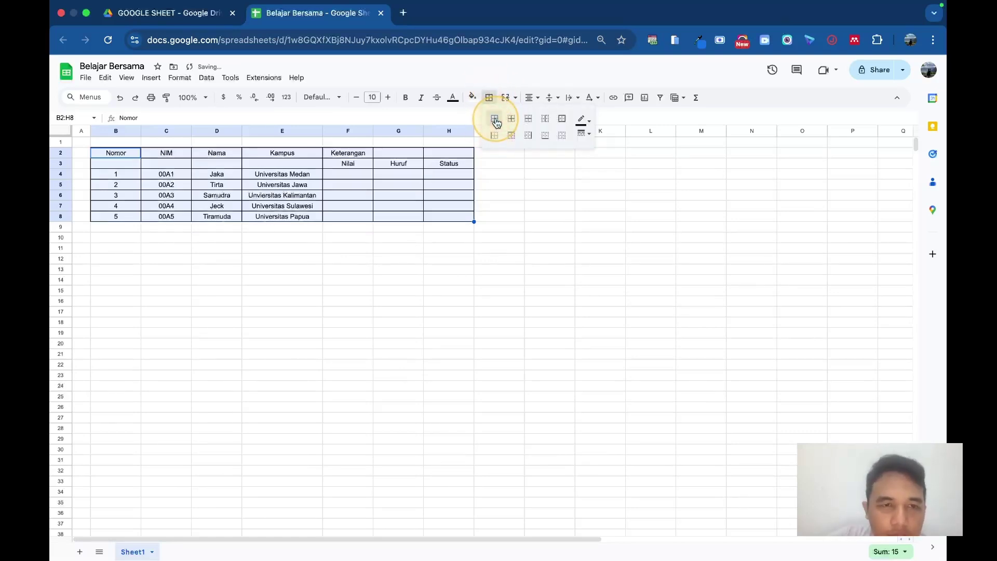
Change the border style of the table range B2:H8 to the thickest solid line
click(587, 121)
click(588, 121)
click(588, 122)
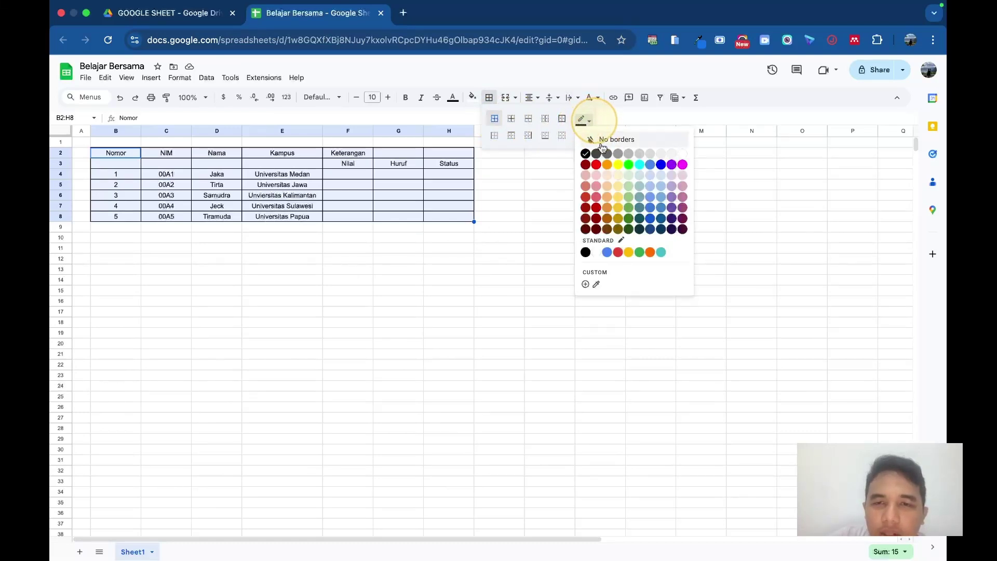
click(585, 119)
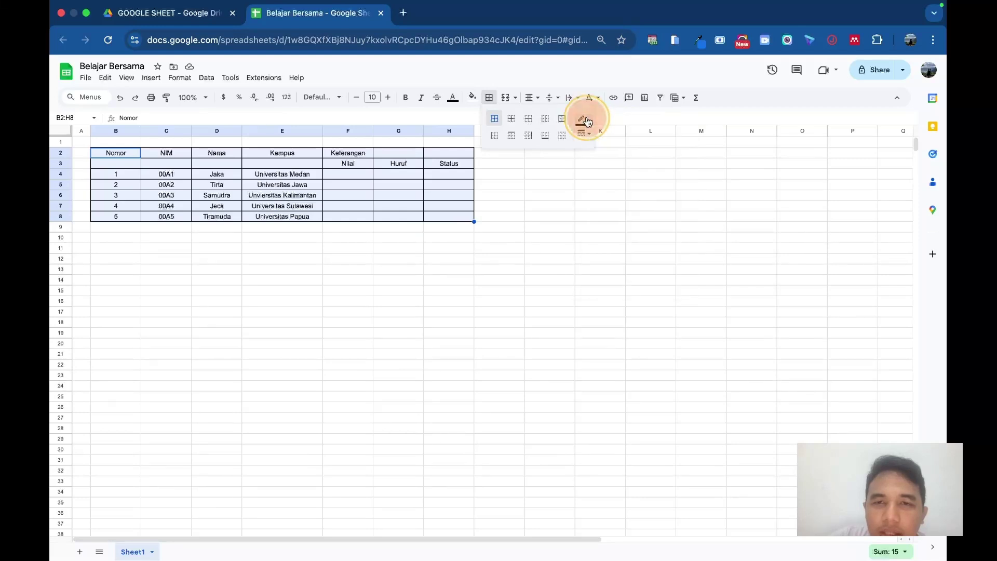
click(593, 136)
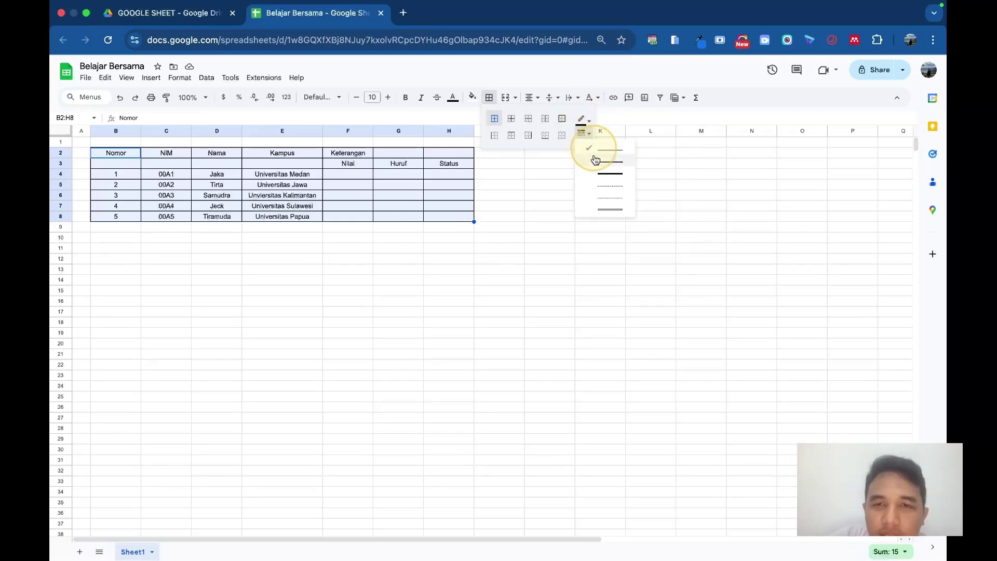
click(599, 178)
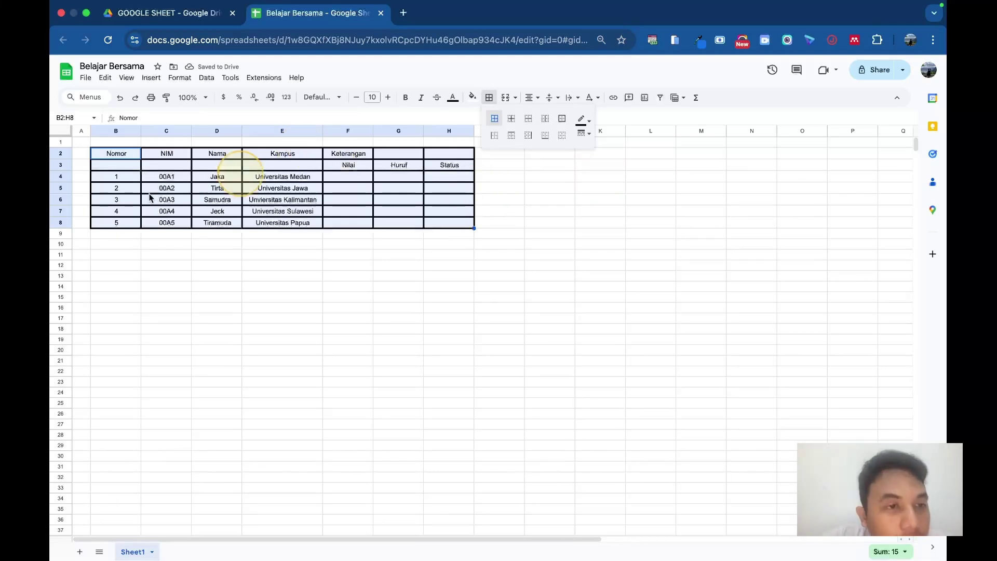
click(136, 186)
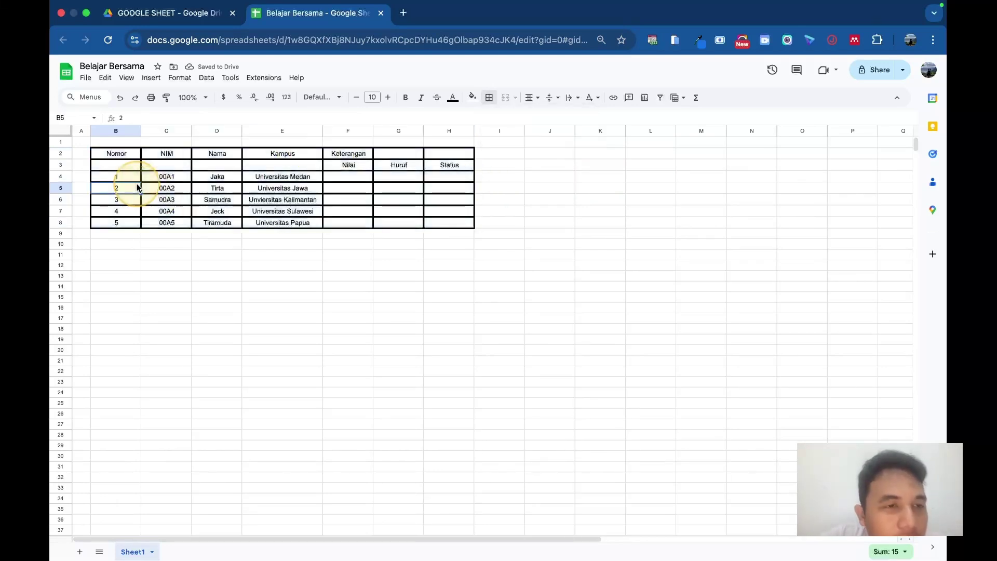
Make the two header rows in B2:H3 bold
click(118, 155)
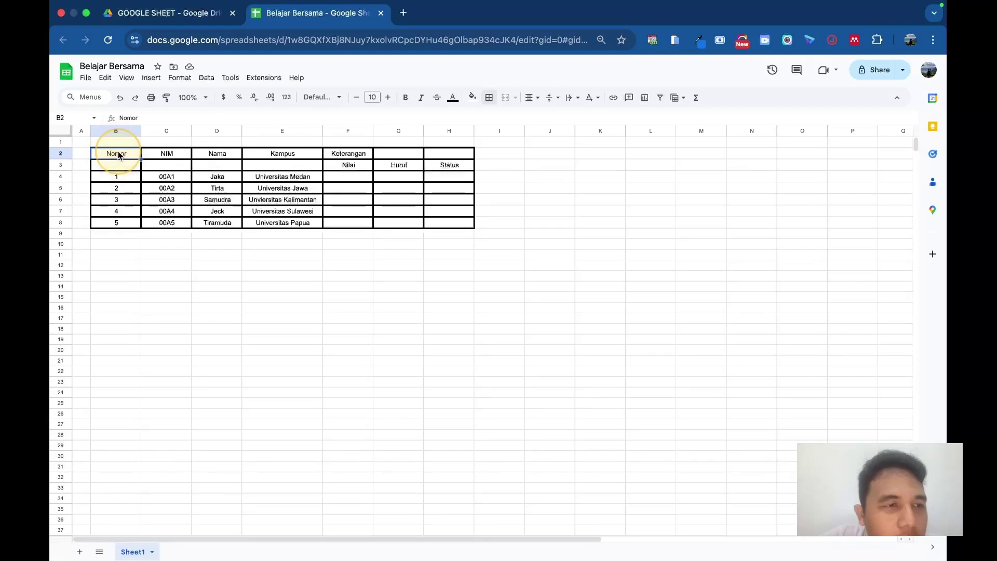
shift+click(465, 165)
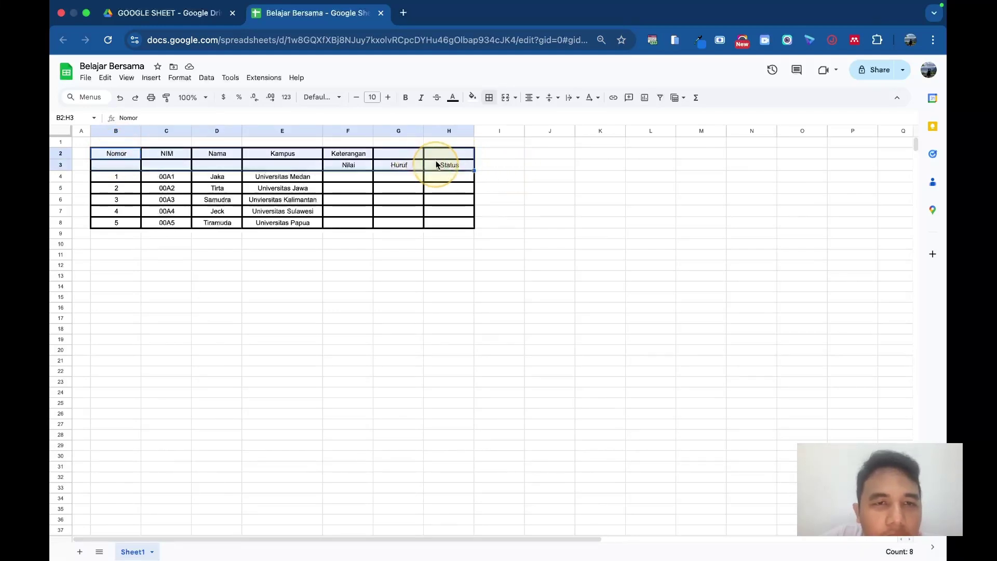
click(408, 99)
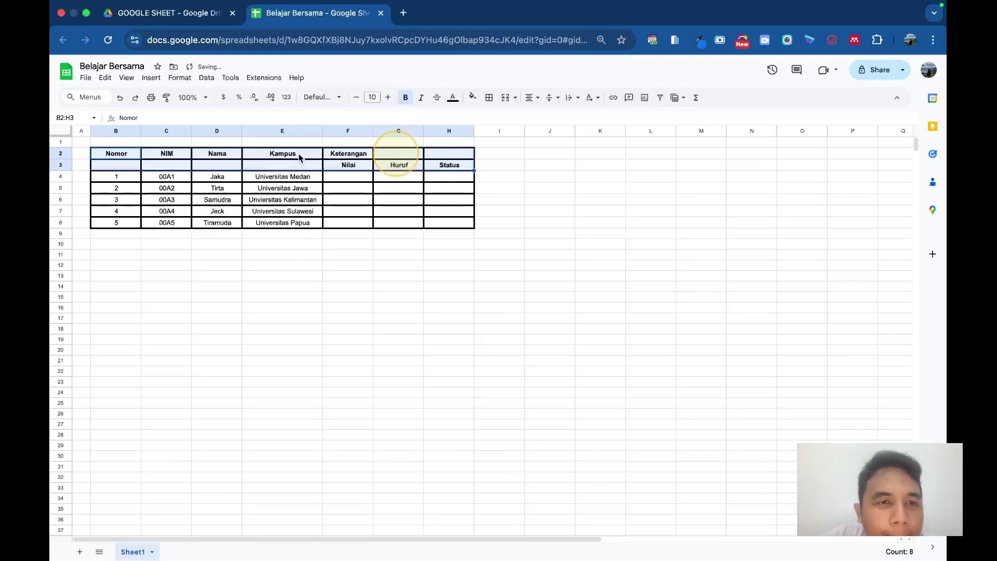
Merge rows 2 and 3 separately in each of the Nomor, NIM, Nama and Kampus header columns
click(280, 165)
click(127, 164)
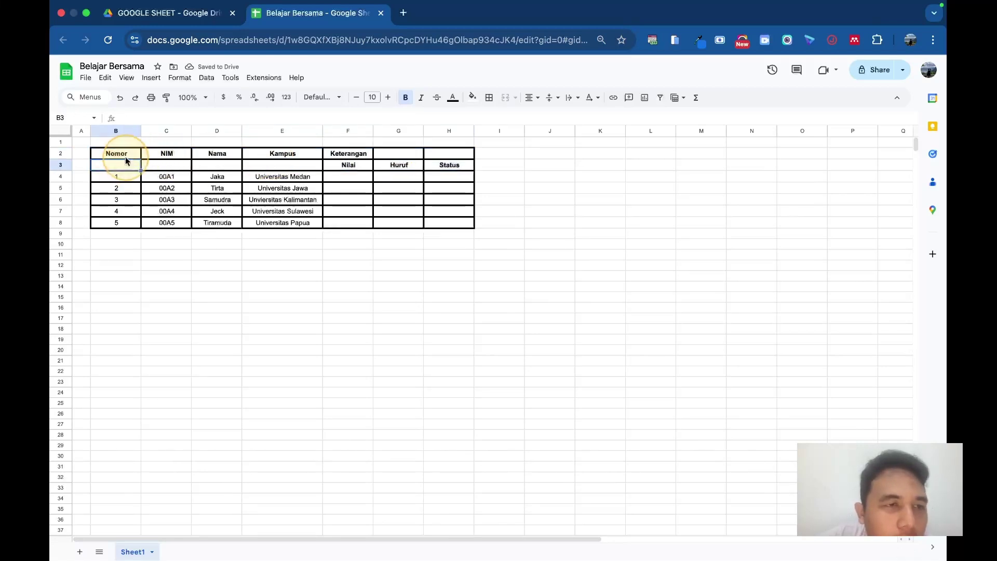
click(126, 159)
drag(125, 159, 126, 169)
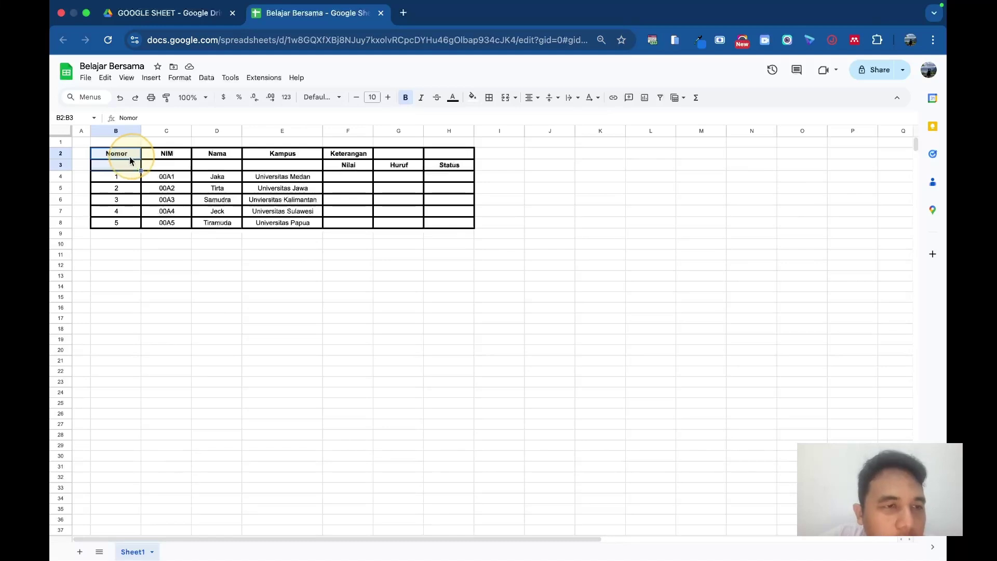
click(506, 104)
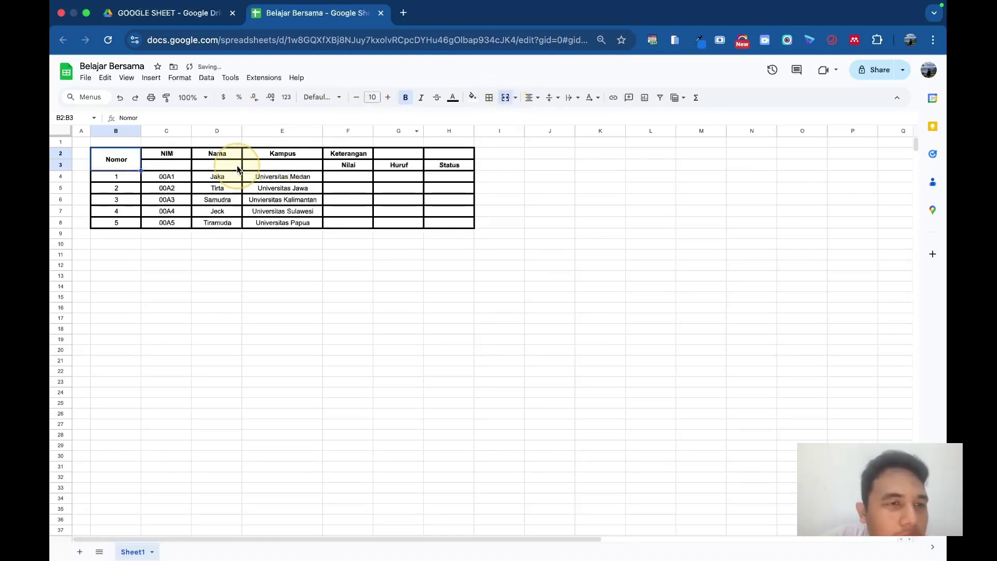
drag(177, 154, 292, 163)
click(506, 97)
click(507, 99)
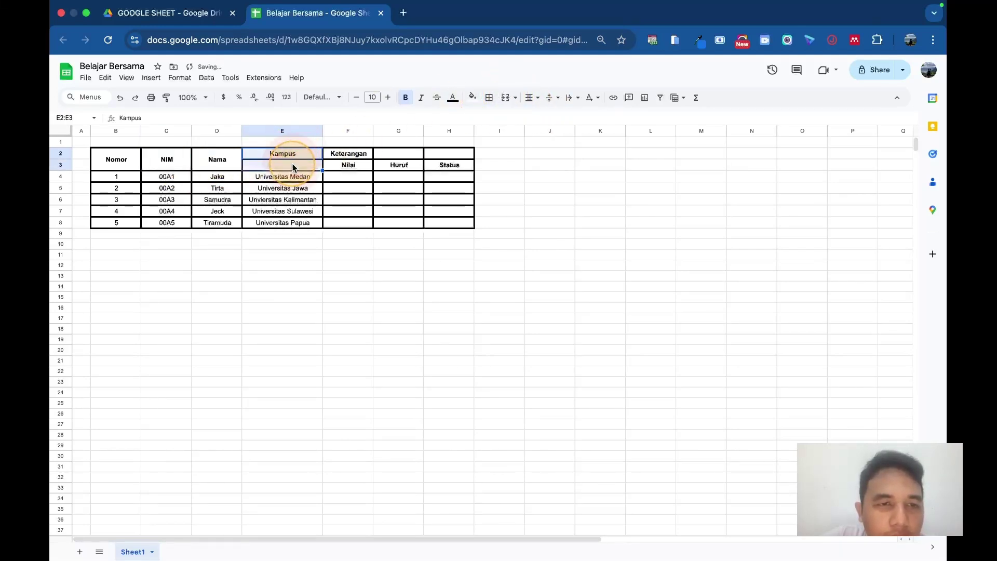
click(502, 102)
Merge cells F2:H2 so the Keterangan header spans the Nilai, Huruf and Status columns
click(366, 148)
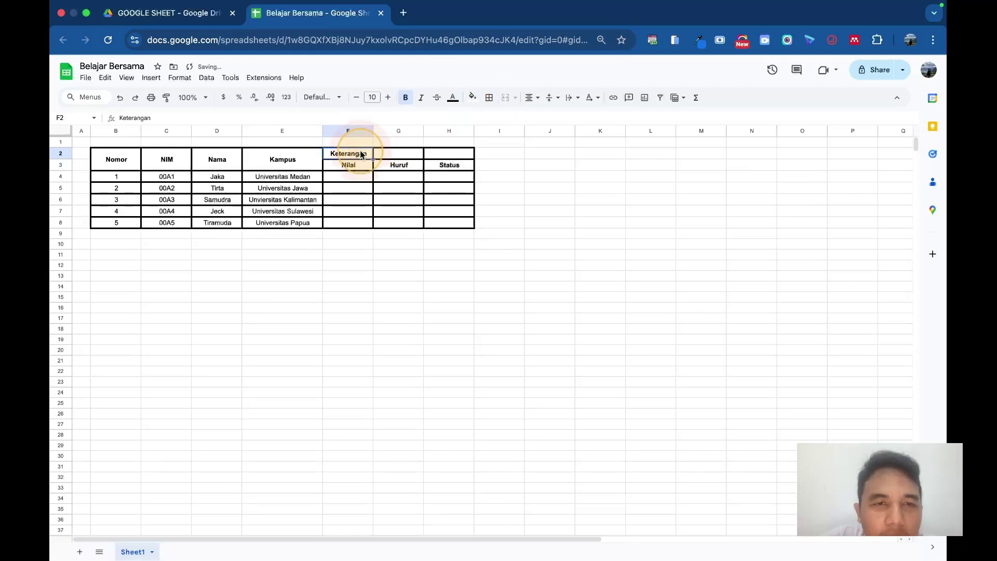
shift+click(442, 151)
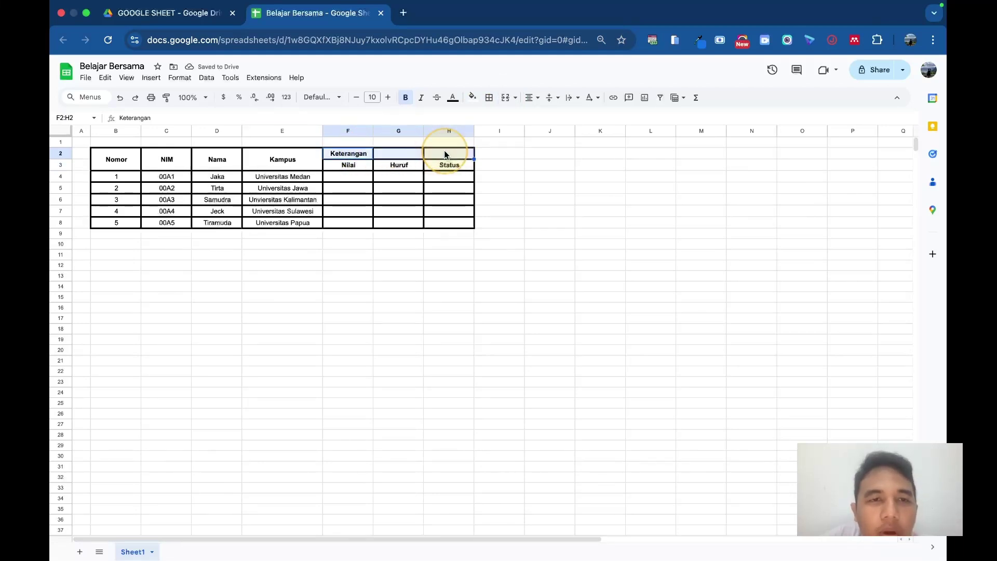
click(505, 97)
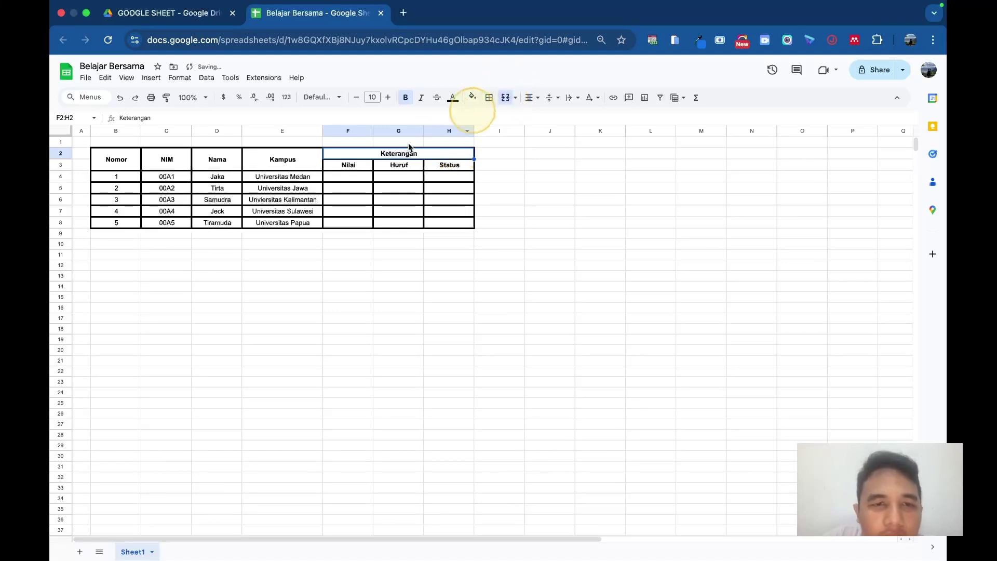
Try the standard yellow text color on the header cells B2:E3, and undo it
click(122, 161)
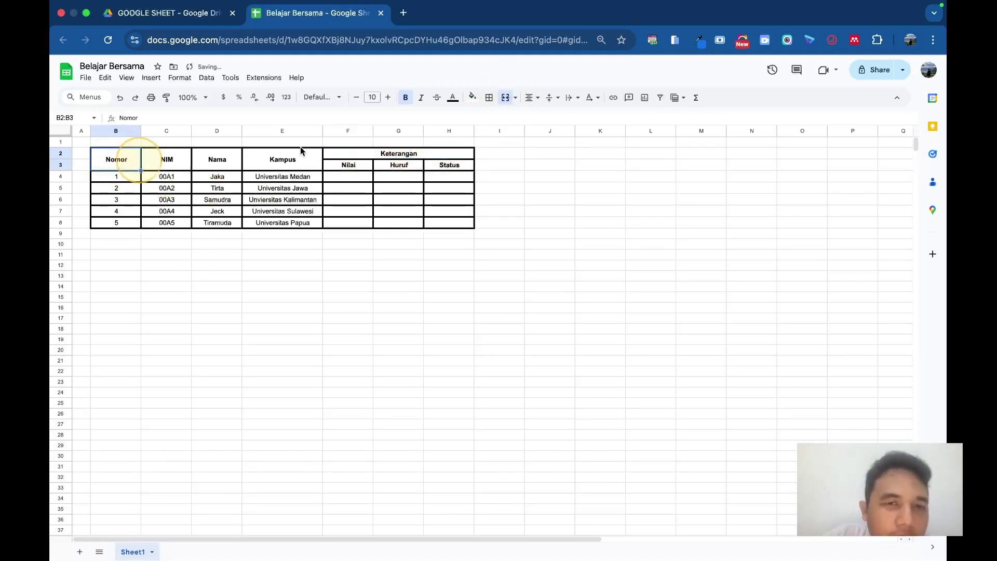
shift+click(318, 159)
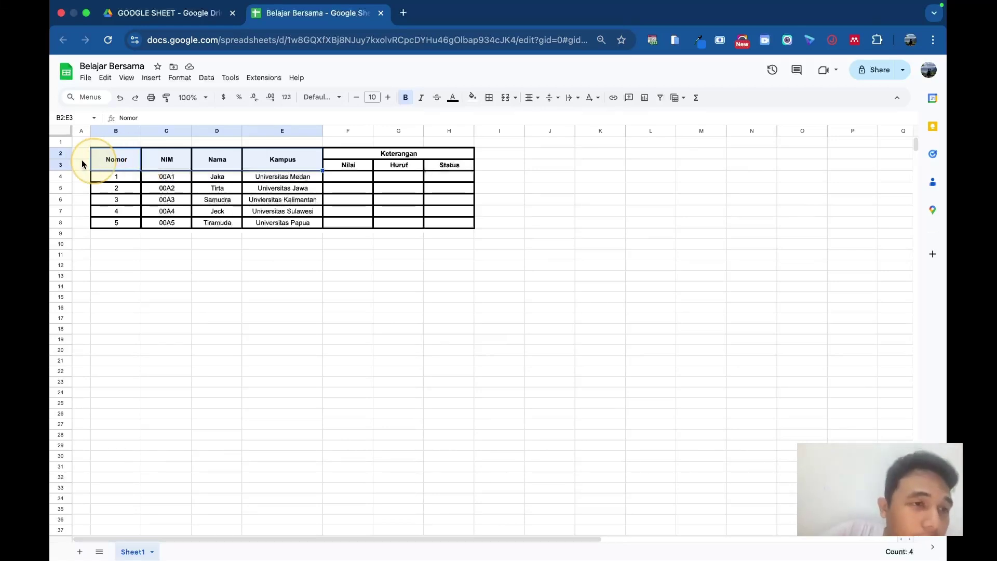
click(454, 100)
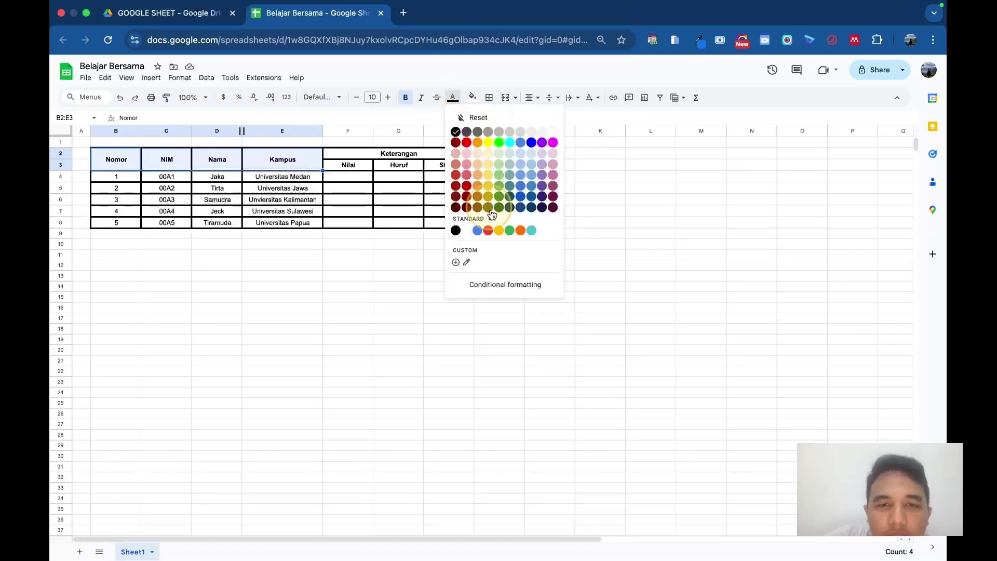
click(499, 230)
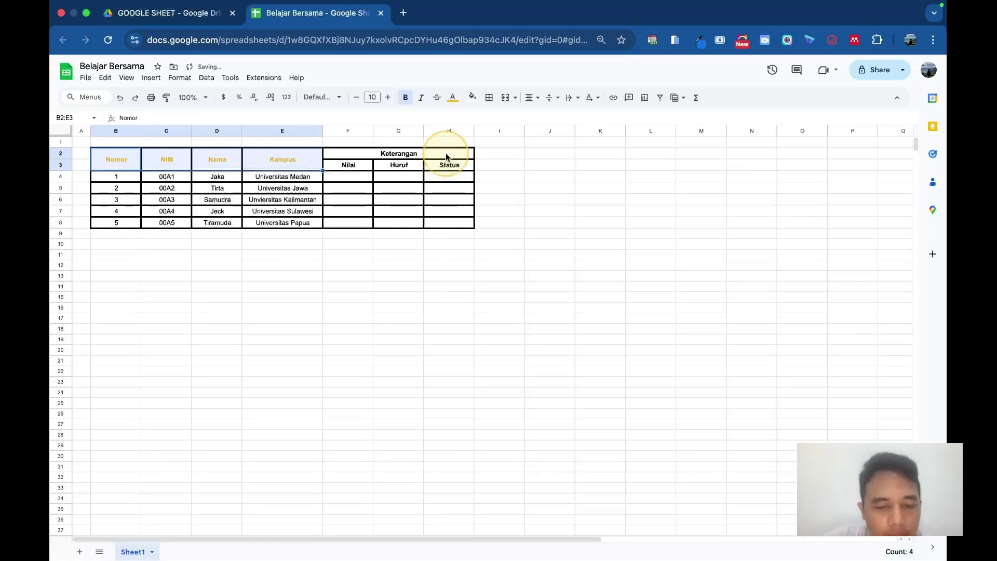
key(super+z)
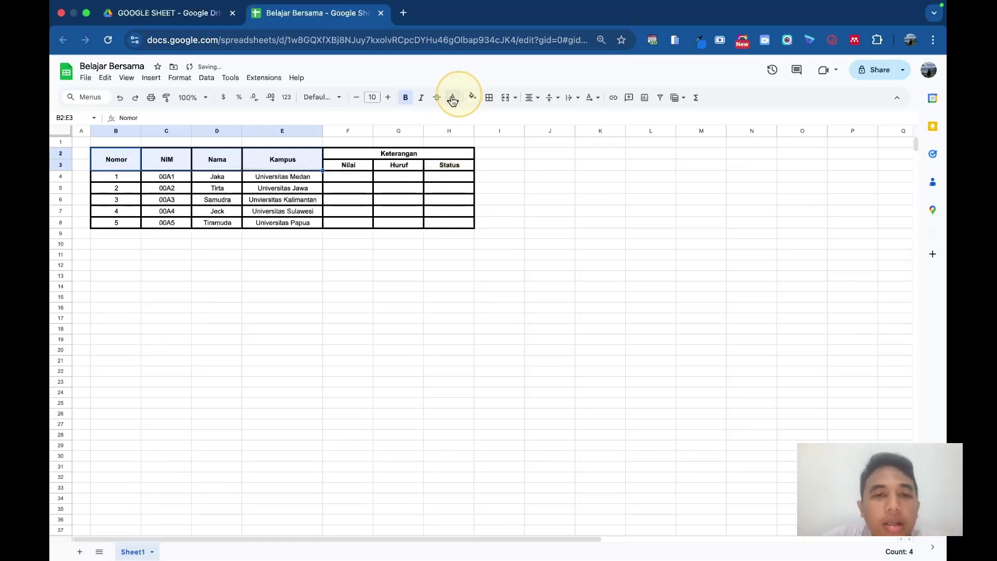
Fill the header cells B2:E3 and the Nilai, Huruf and Status cells F3:H3 with the standard yellow
click(472, 99)
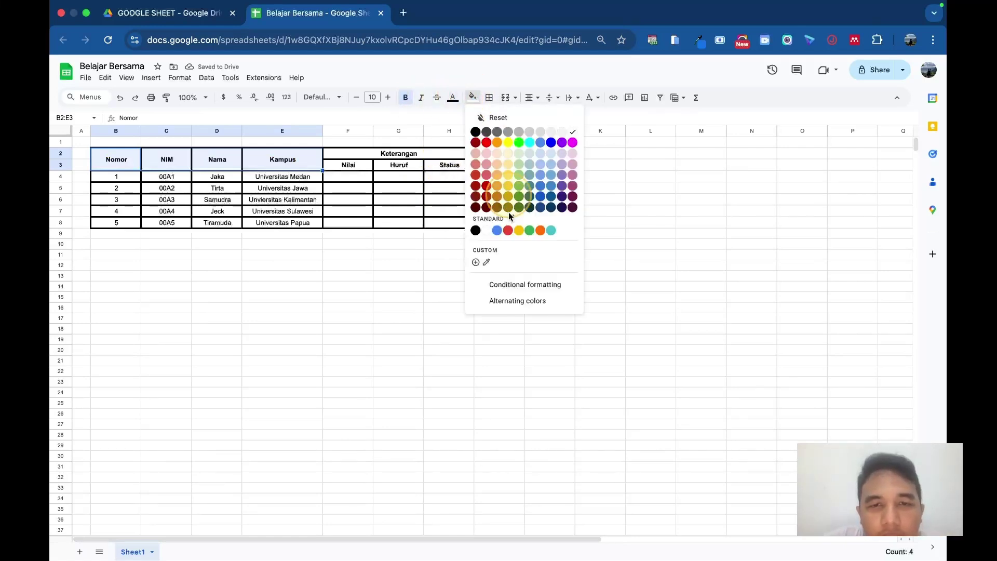
click(519, 230)
drag(357, 168, 447, 165)
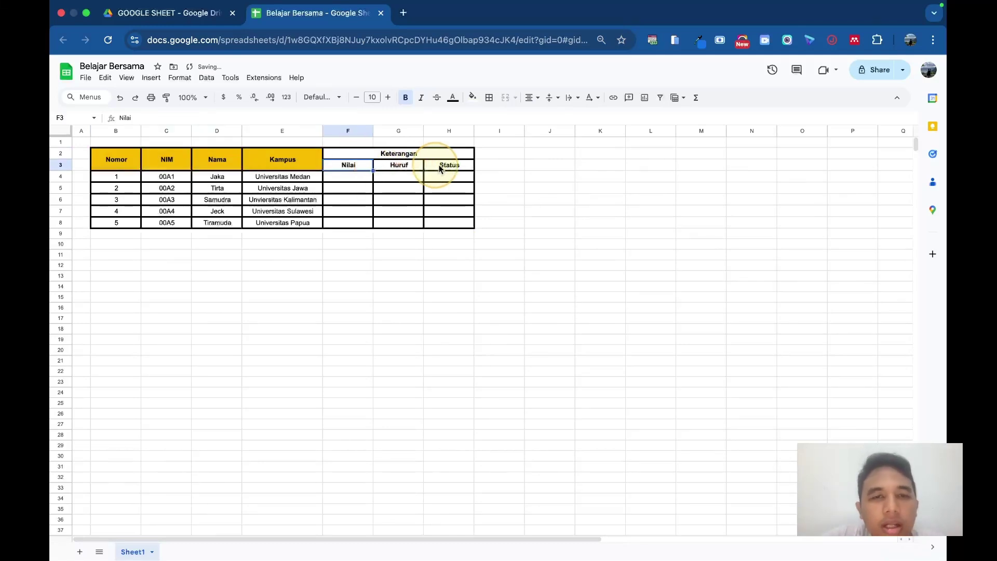
click(474, 102)
click(518, 232)
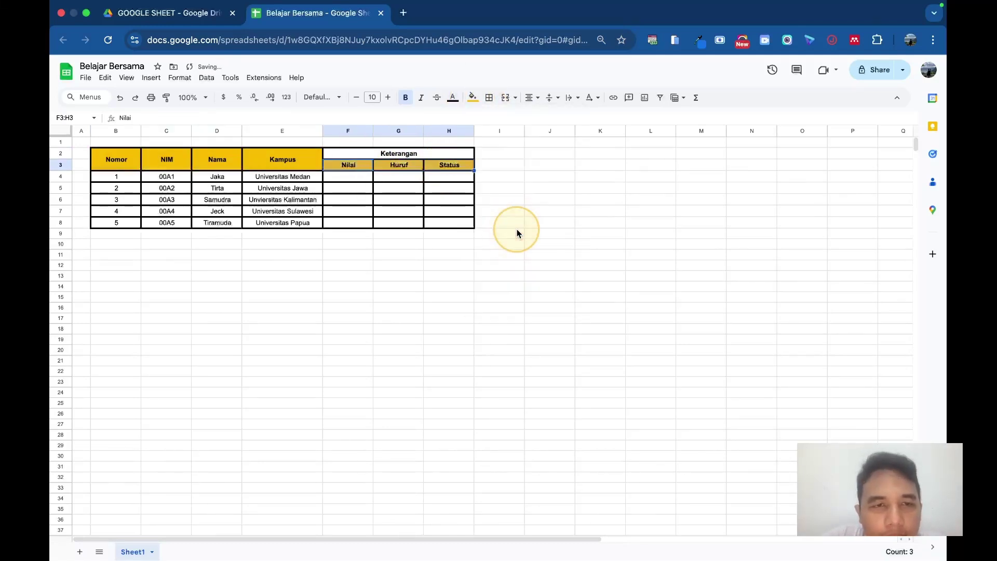
Fill the merged Keterangan header F2:H2 with the standard orange and deselect it
click(390, 152)
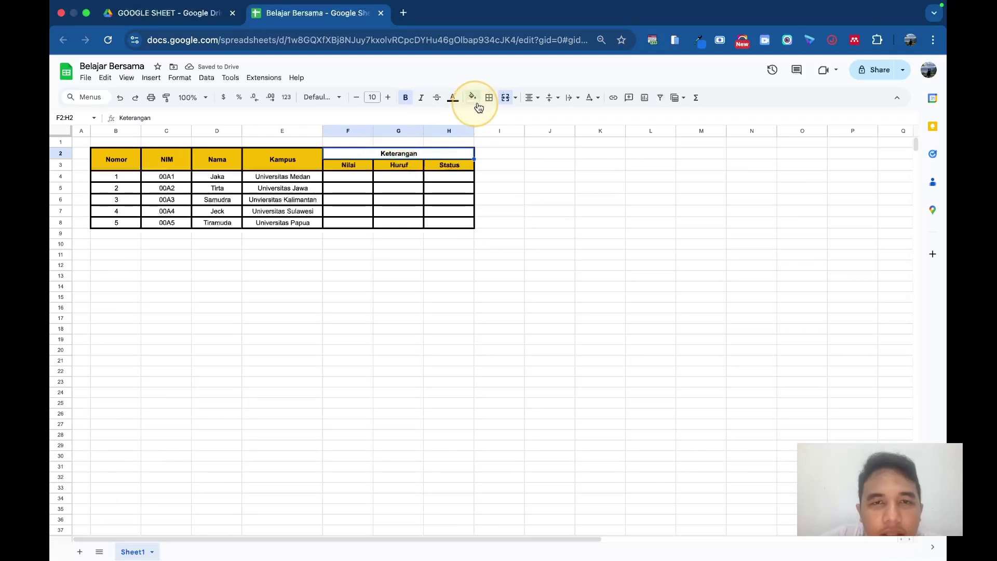
click(472, 99)
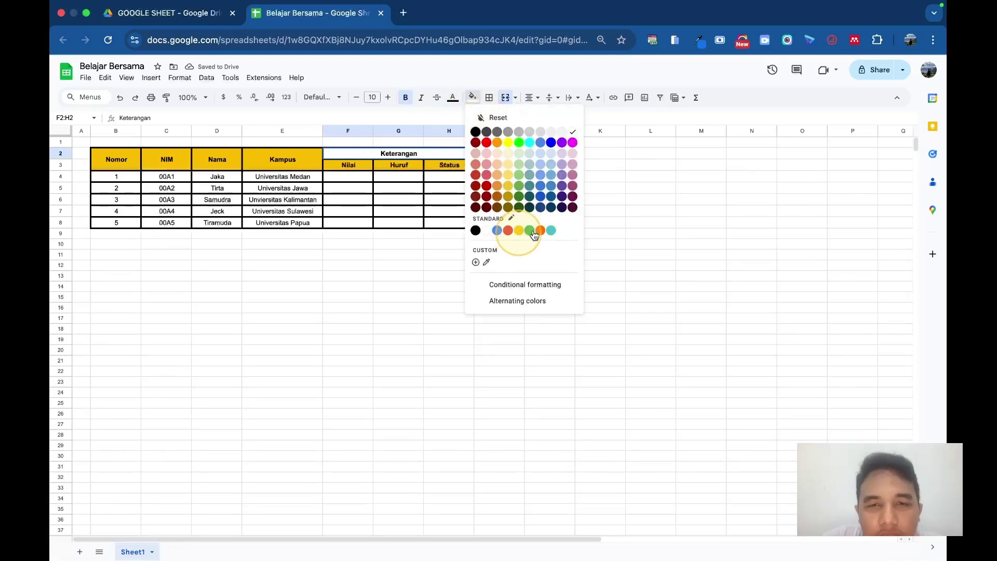
click(541, 230)
click(516, 235)
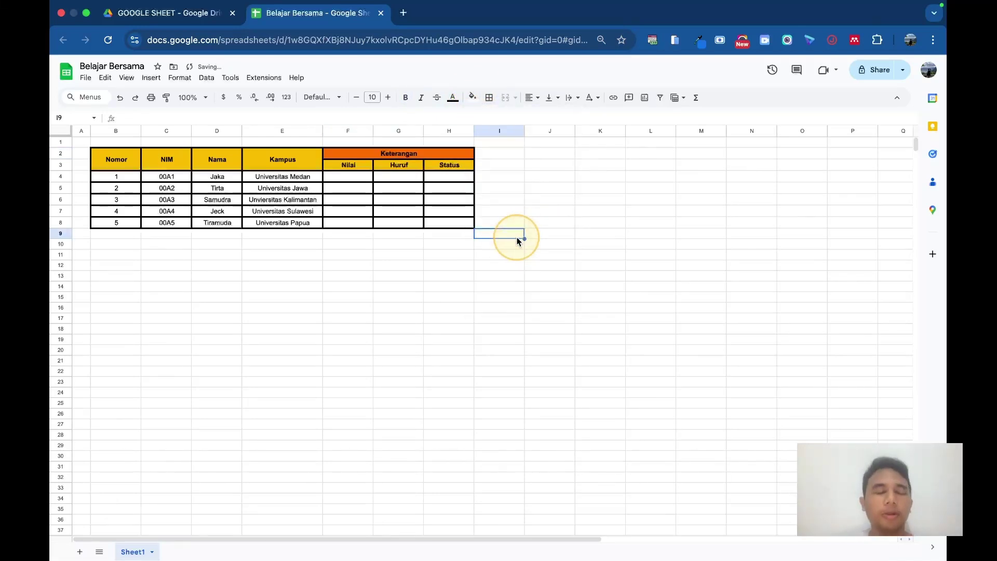